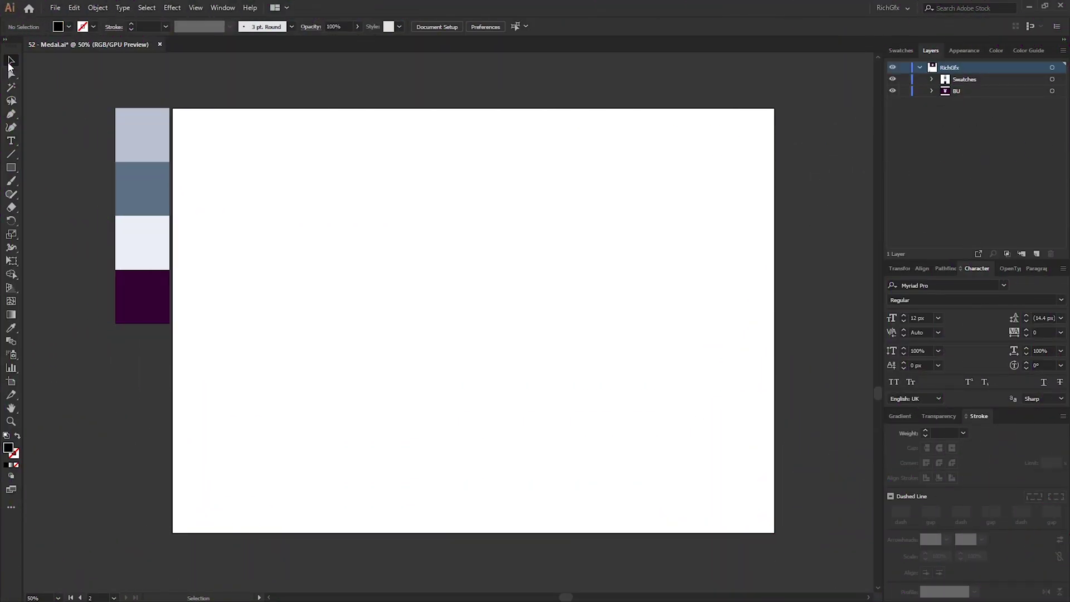
# Create a 6-point star with radius 1 of 200 px and radius 2 of 275 px
pyautogui.click(11, 170)
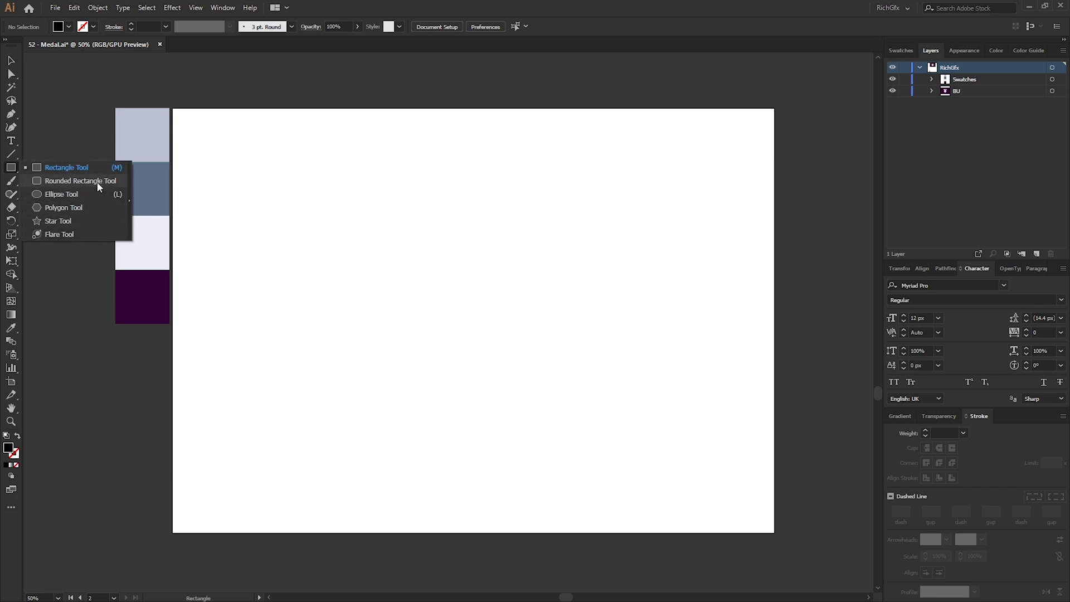
pyautogui.click(78, 223)
pyautogui.click(581, 344)
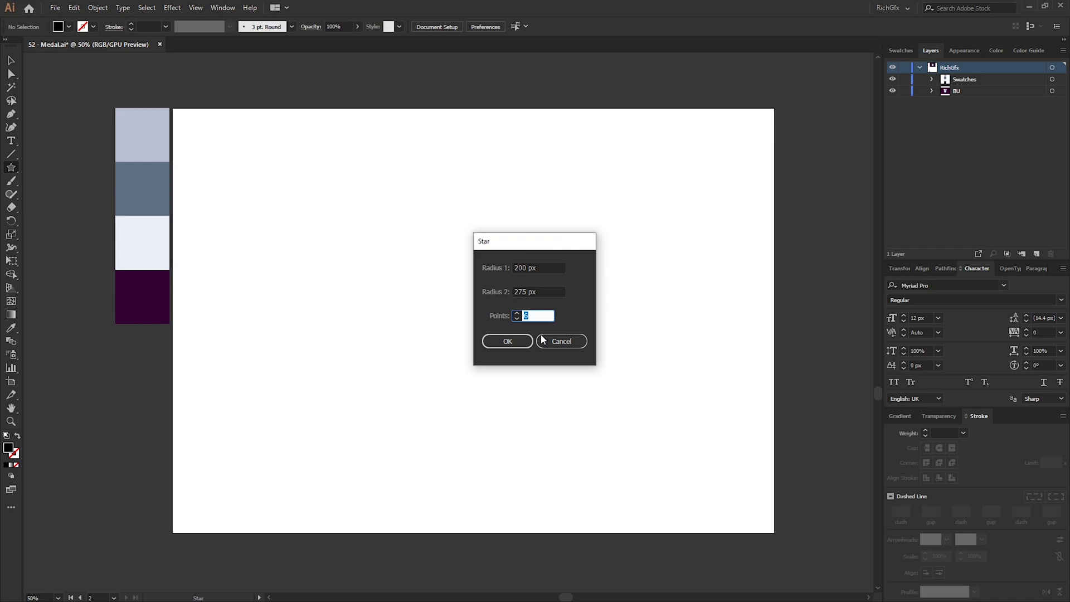
pyautogui.click(561, 268)
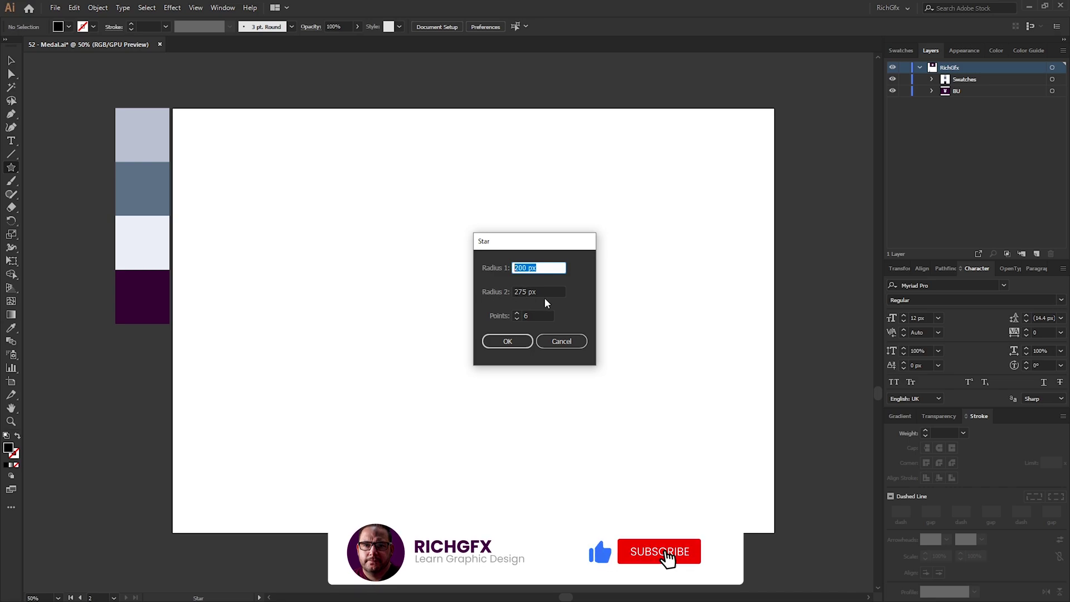
pyautogui.press('Tab')
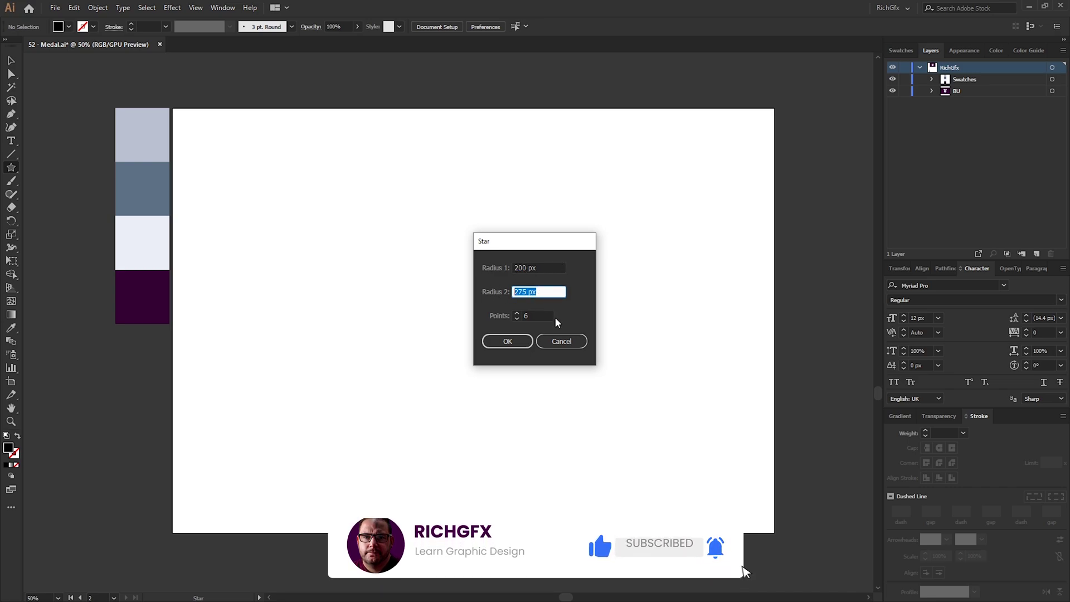
pyautogui.press('Tab')
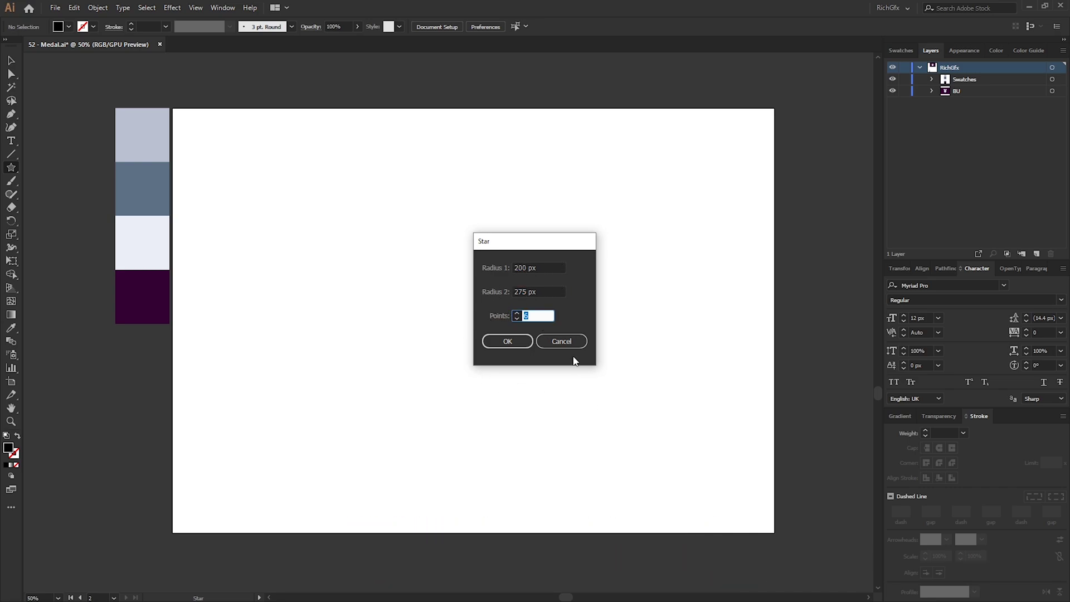
pyautogui.click(514, 343)
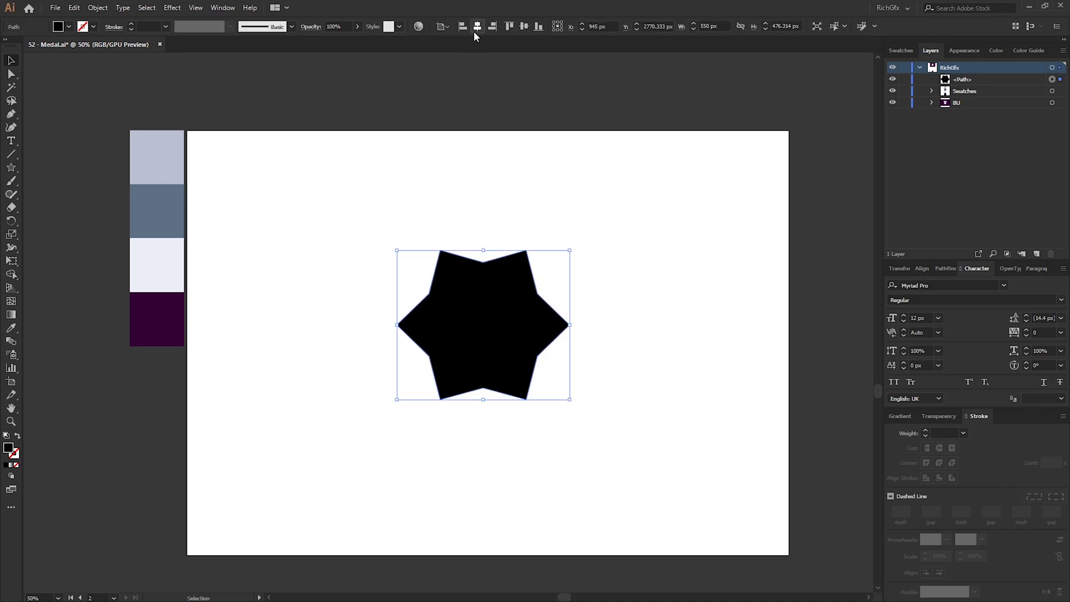
# Centre the black star on the artboard horizontally and vertically, leaving nothing selected
pyautogui.click(478, 28)
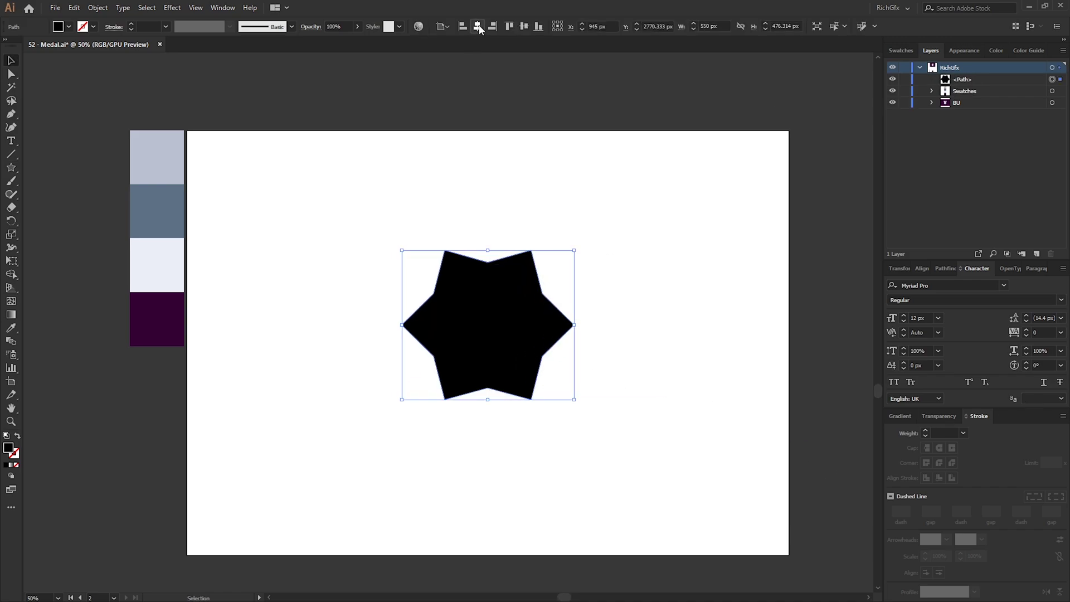
pyautogui.click(528, 27)
pyautogui.click(527, 26)
pyautogui.click(44, 137)
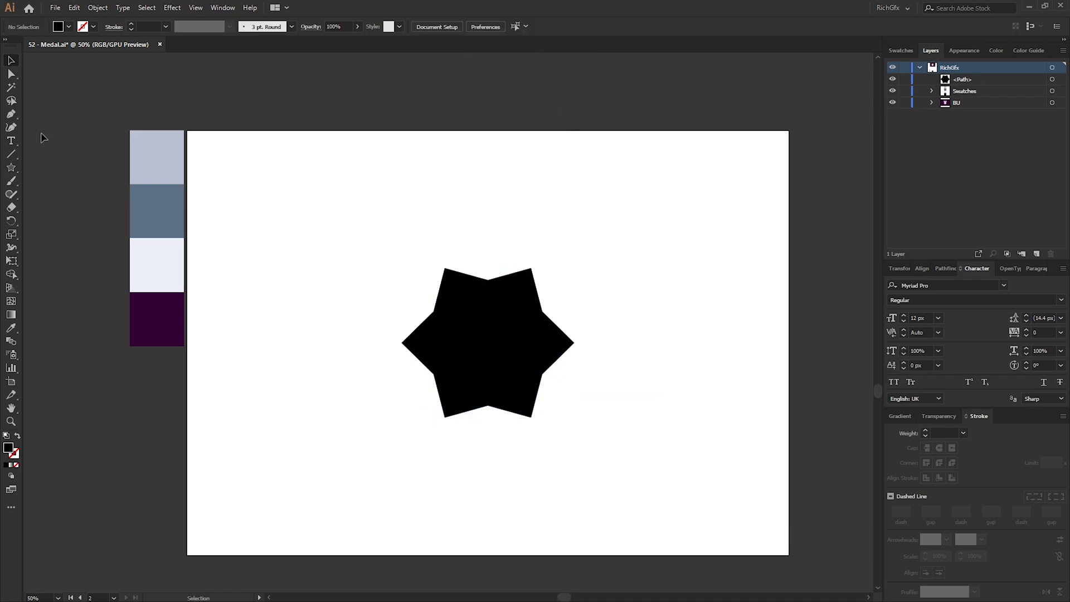
# Set up the Pen tool with no fill and a bright green stroke
pyautogui.click(11, 114)
pyautogui.click(69, 27)
pyautogui.click(9, 47)
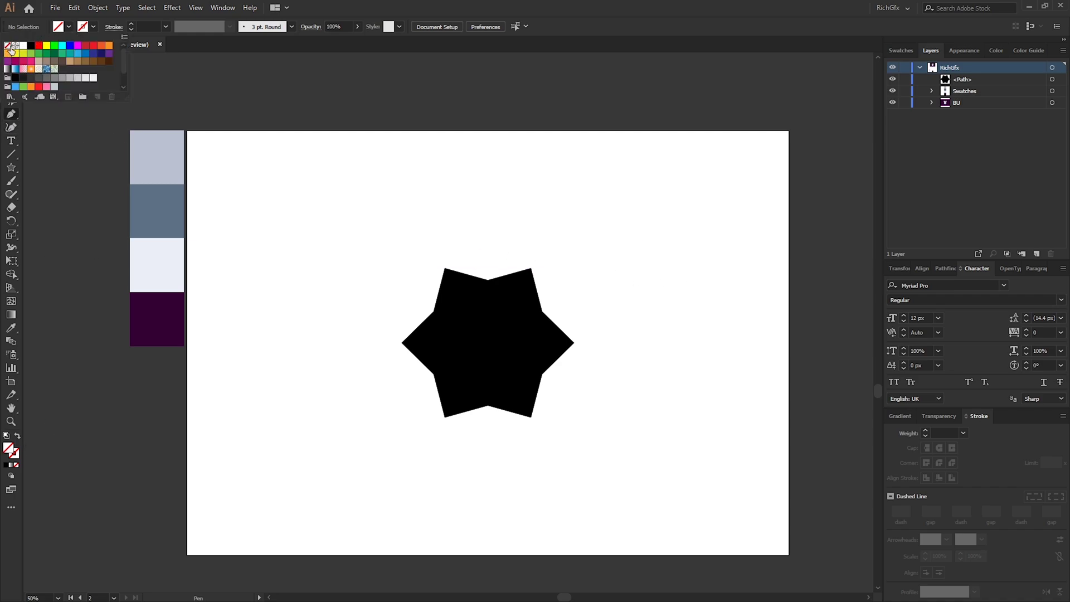
pyautogui.click(93, 28)
pyautogui.click(95, 26)
pyautogui.click(53, 47)
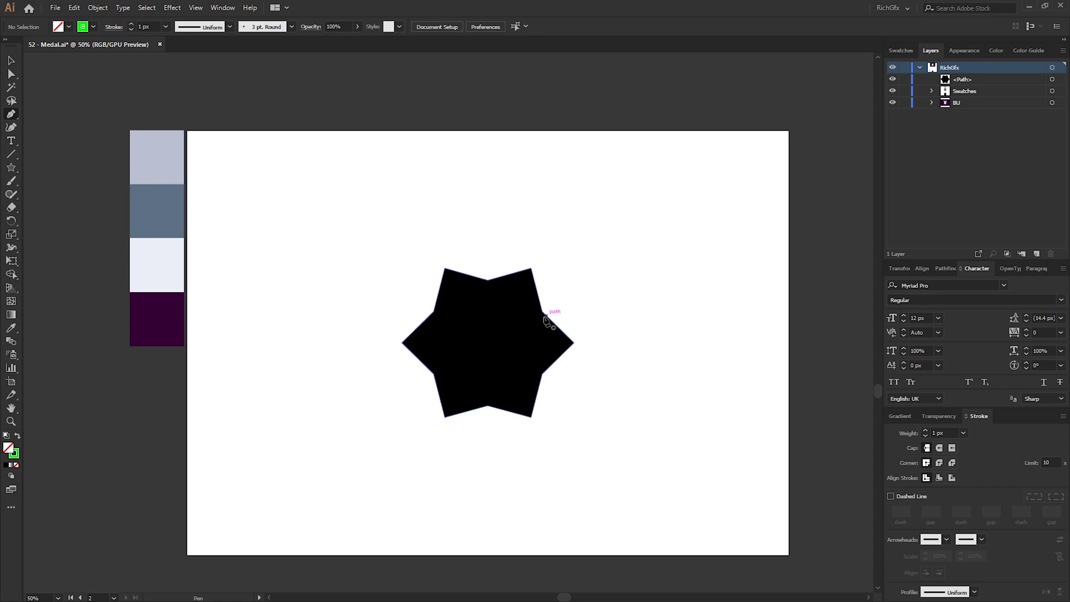
# Draw three separate straight lines through the star's centre, each joining a pair of opposite outer points
pyautogui.click(445, 269)
pyautogui.click(530, 417)
pyautogui.keyDown('ctrl'); pyautogui.click(609, 386); pyautogui.keyUp('ctrl')
pyautogui.click(531, 268)
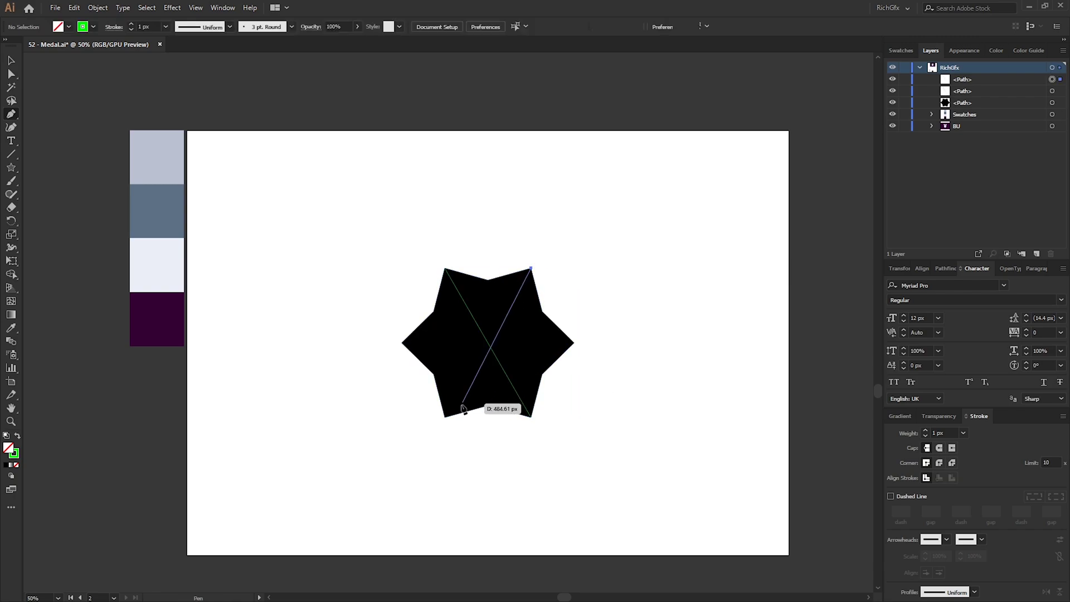
pyautogui.click(446, 417)
pyautogui.keyDown('ctrl'); pyautogui.click(614, 464); pyautogui.keyUp('ctrl')
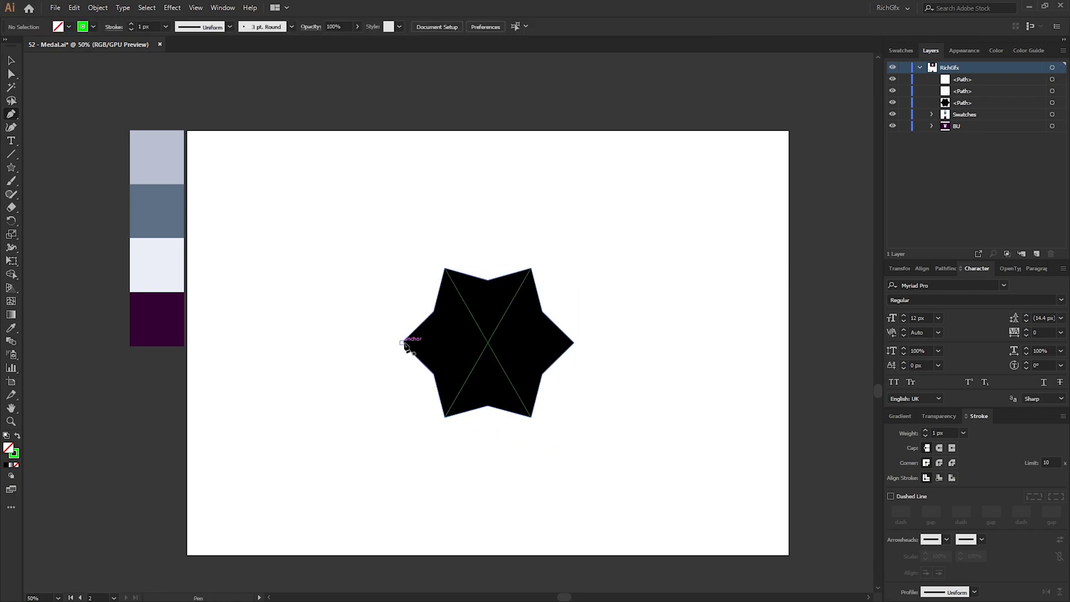
pyautogui.click(401, 343)
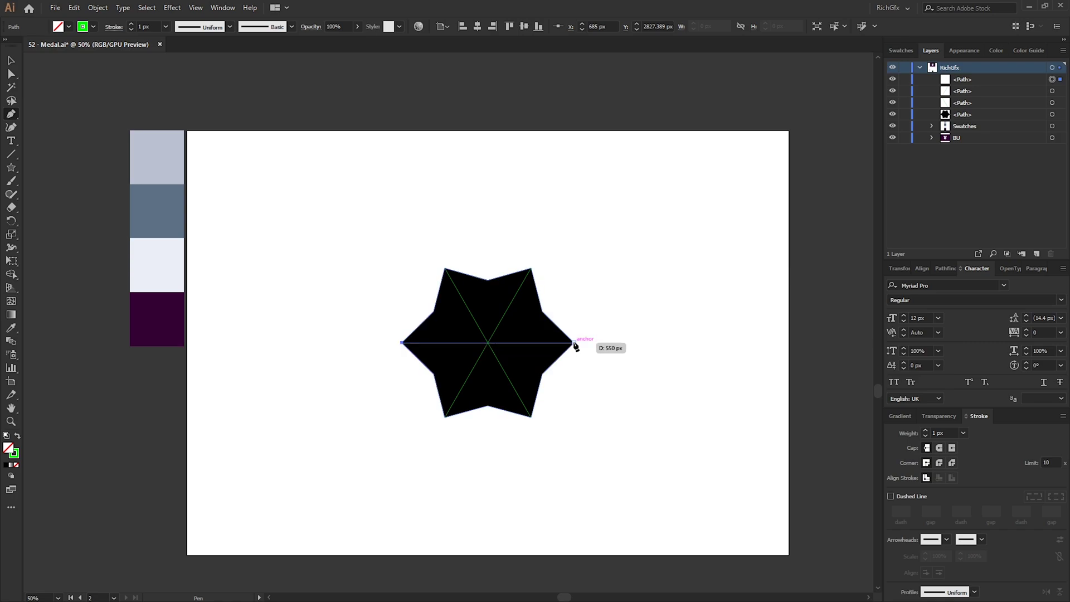
pyautogui.click(574, 342)
pyautogui.keyDown('ctrl'); pyautogui.click(591, 390); pyautogui.keyUp('ctrl')
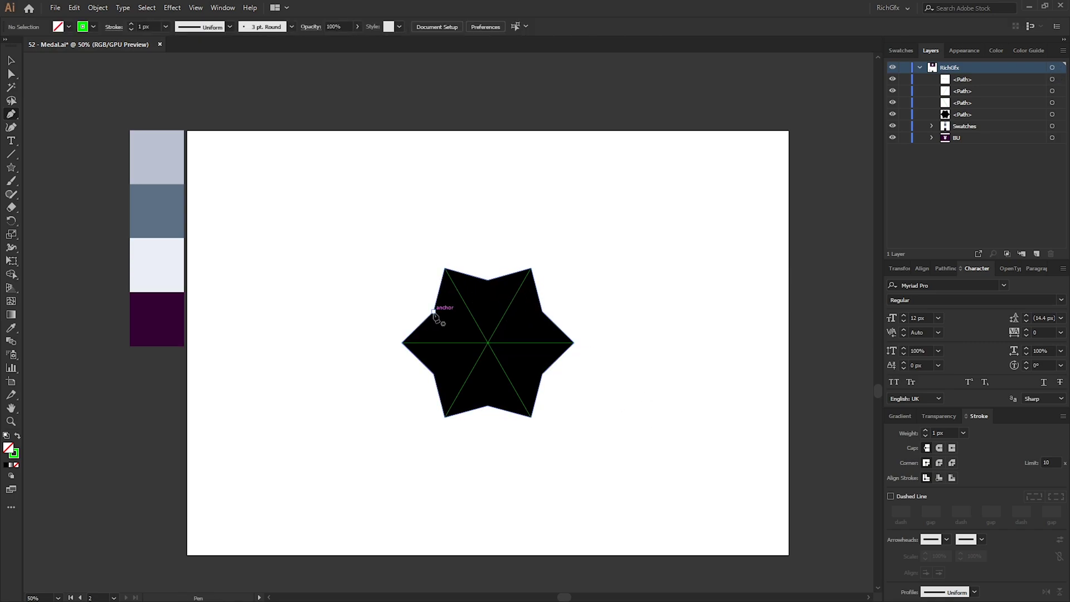
# Draw three more straight lines across the star, each joining a pair of opposite inner corners
pyautogui.click(488, 280)
pyautogui.click(489, 405)
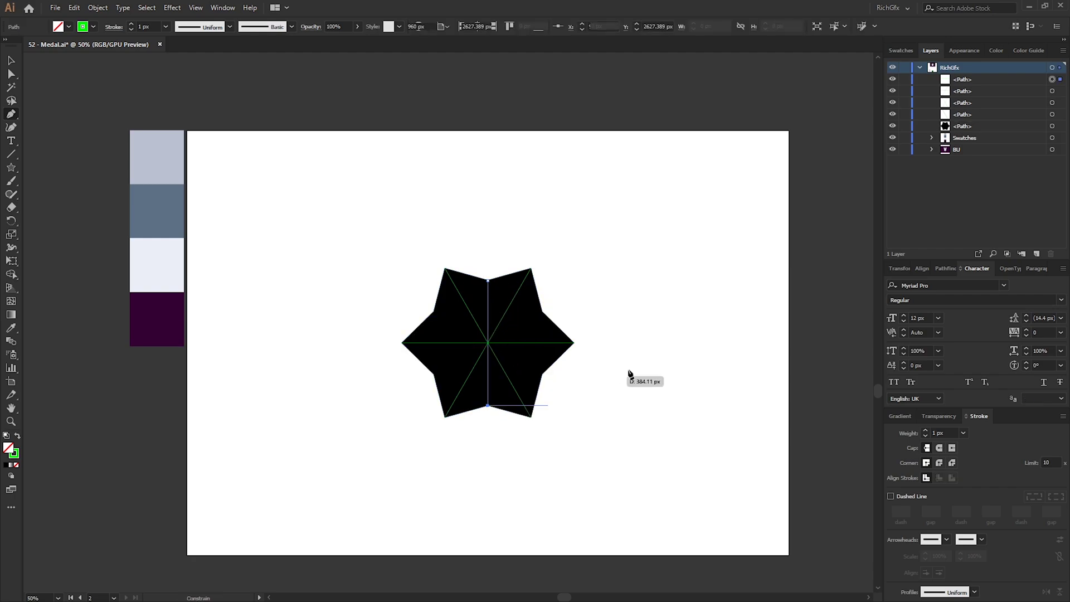
pyautogui.keyDown('ctrl'); pyautogui.click(623, 323); pyautogui.keyUp('ctrl')
pyautogui.click(542, 312)
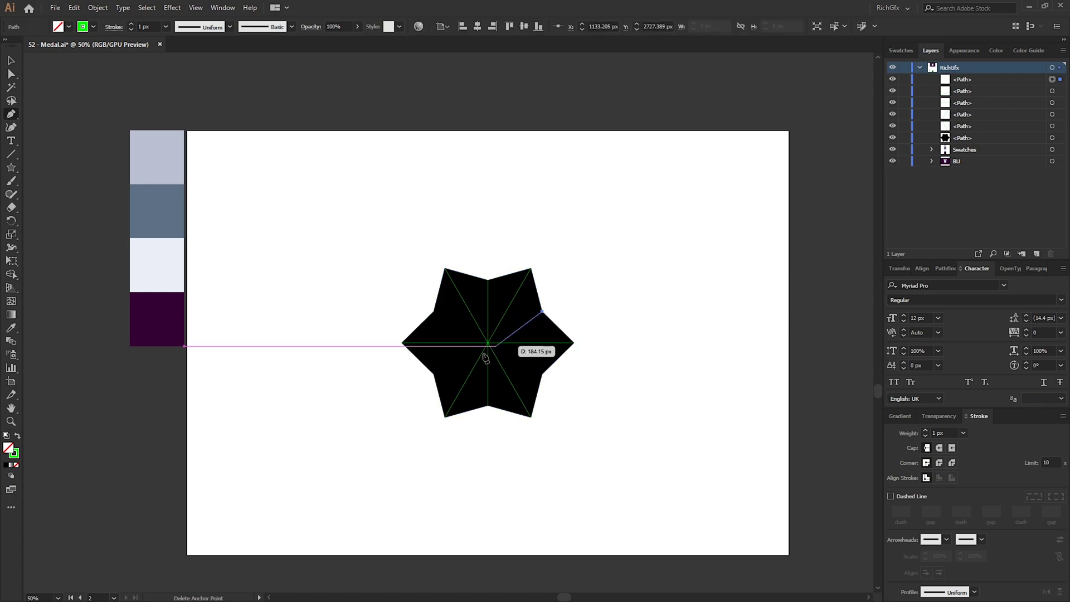
pyautogui.click(435, 373)
pyautogui.press('Escape')
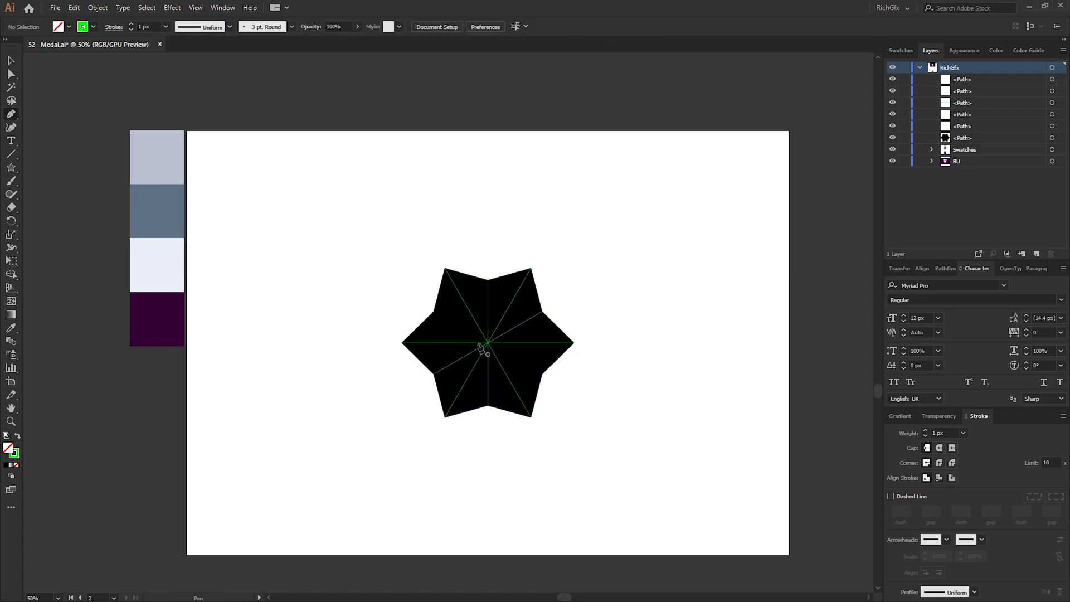
pyautogui.click(434, 312)
pyautogui.click(542, 374)
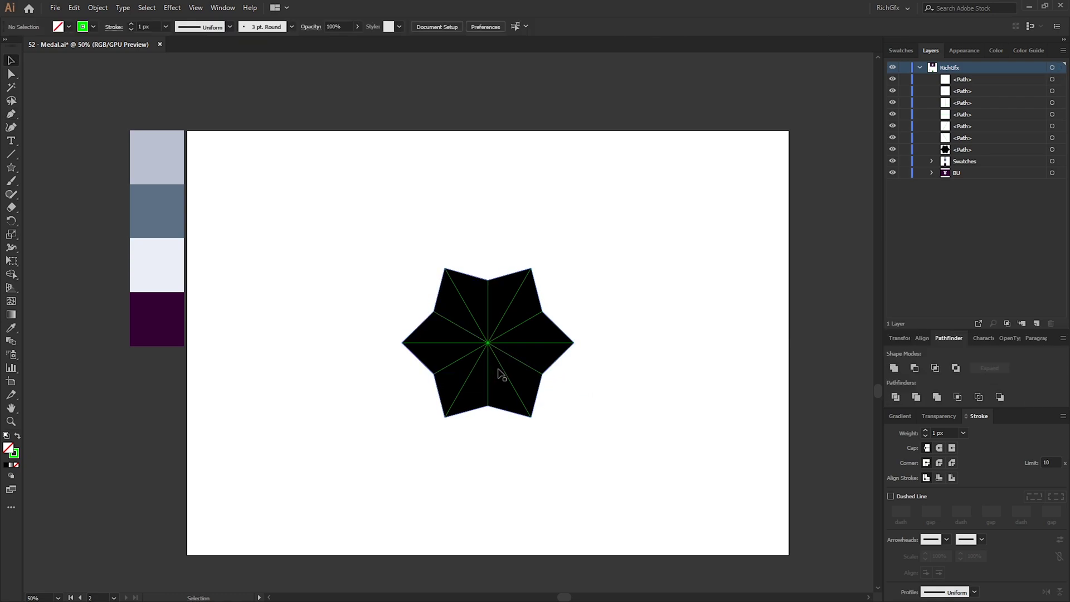
# Select all six green lines by their shared appearance and group them
pyautogui.click(508, 376)
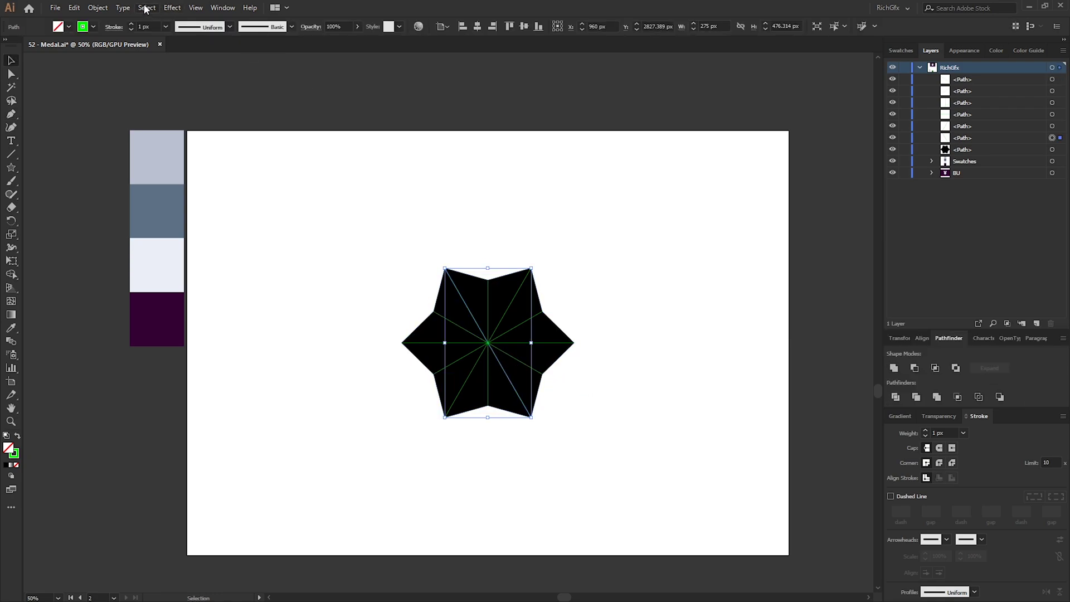
pyautogui.click(145, 7)
pyautogui.moveTo(196, 115)
pyautogui.click(340, 118)
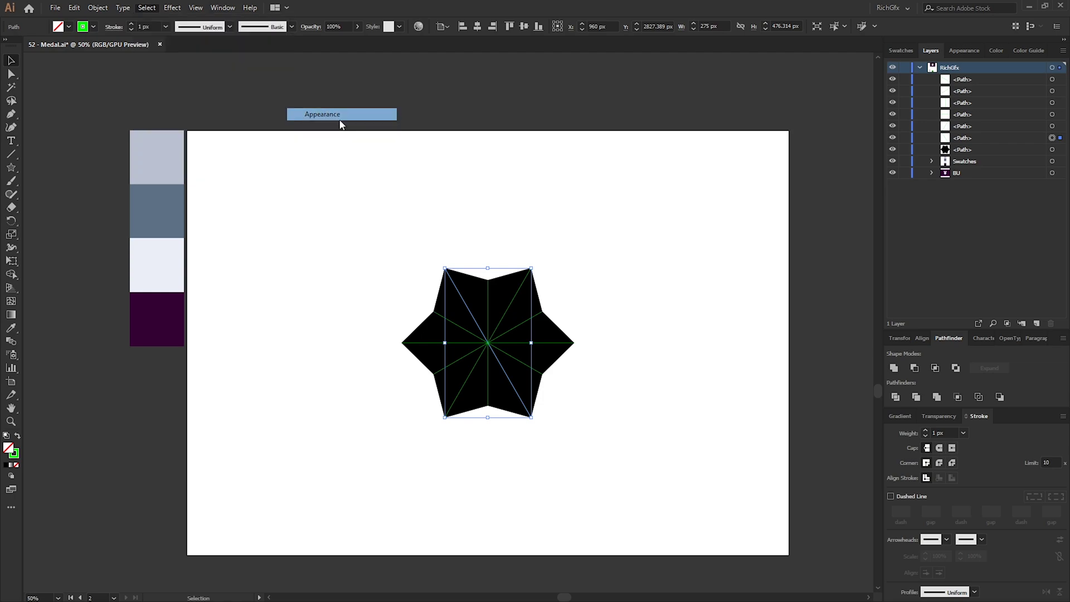
pyautogui.click(98, 9)
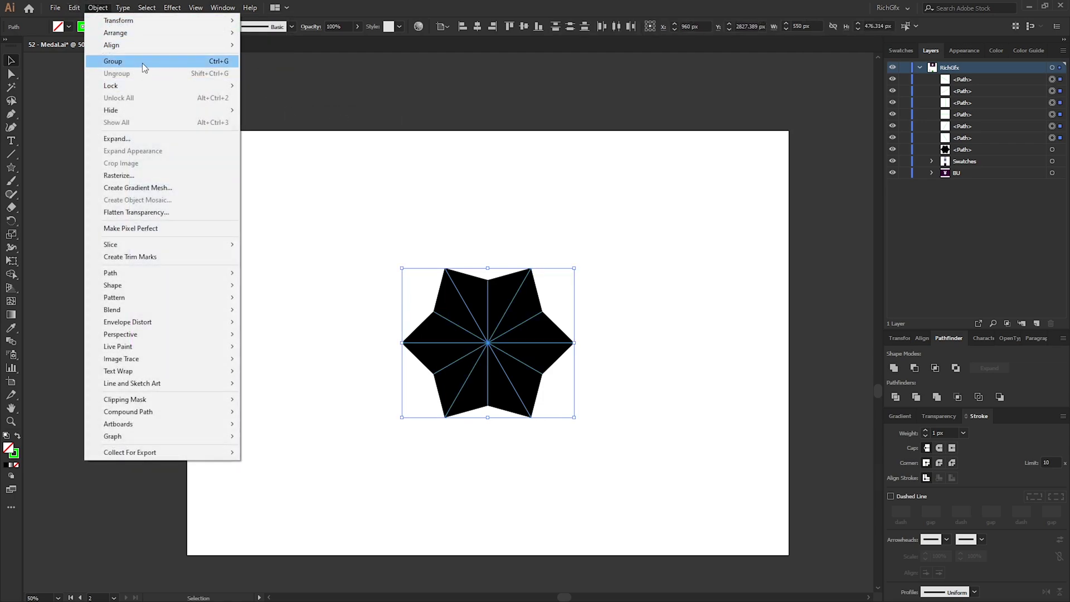
pyautogui.click(142, 62)
pyautogui.click(674, 302)
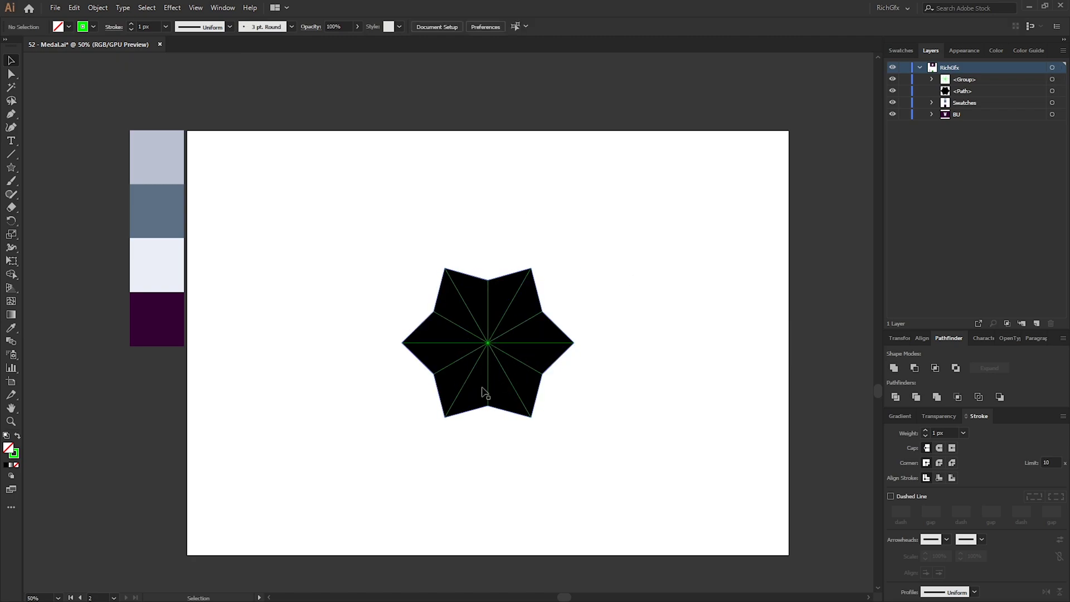
# Round all corners of the black star to a radius of about 36 px
pyautogui.click(475, 290)
pyautogui.click(11, 74)
pyautogui.moveTo(451, 278); pyautogui.dragTo(451, 282)
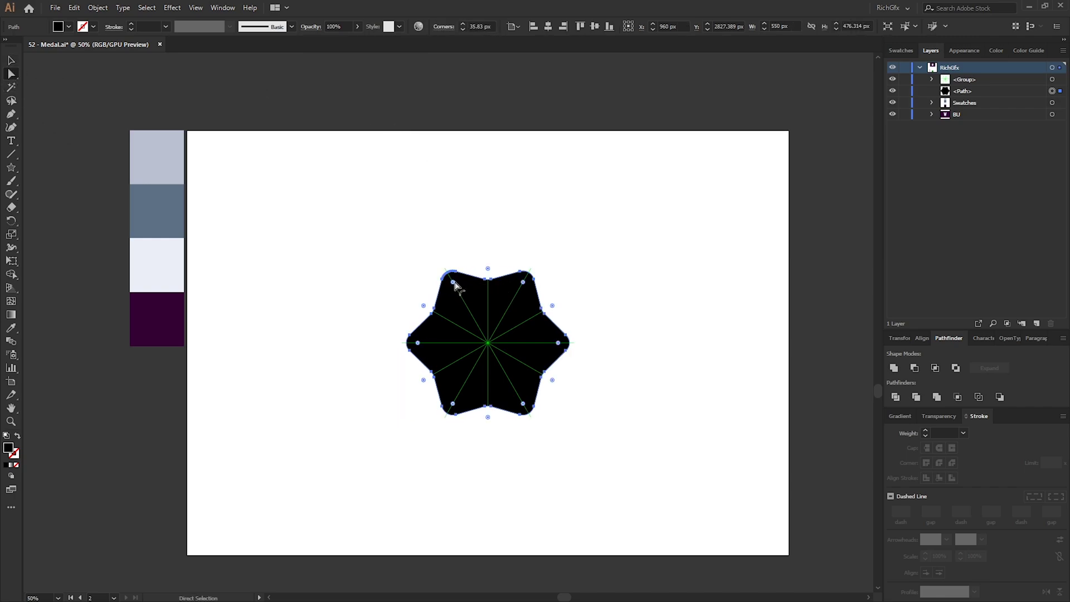
# Enlarge the group of green lines from its centre to about 706 px wide so they extend past the star
pyautogui.press('v')
pyautogui.click(481, 342)
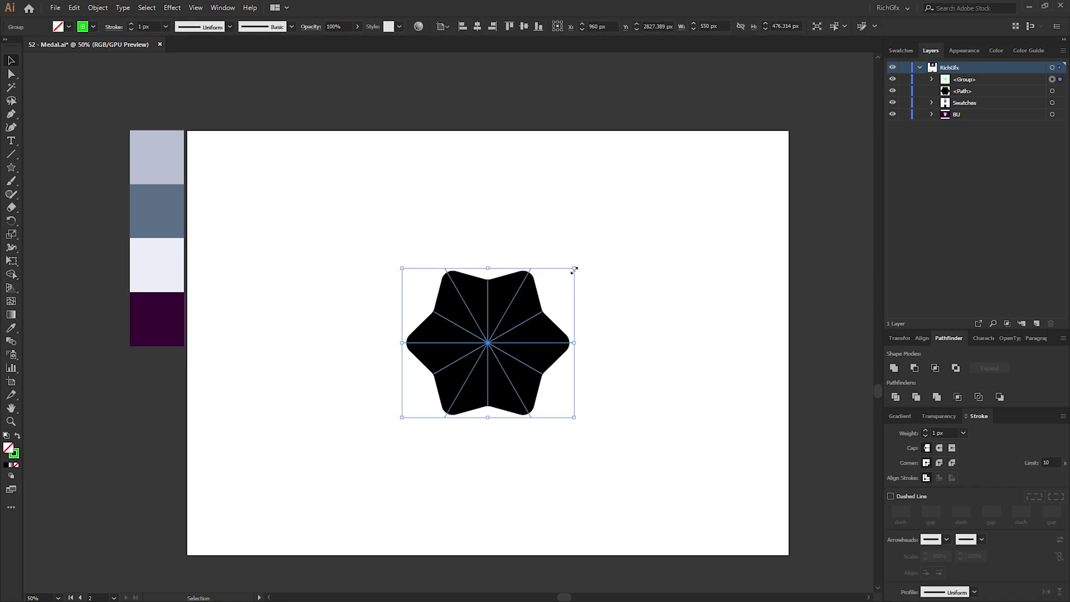
pyautogui.moveTo(576, 269); pyautogui.dragTo(600, 247)
pyautogui.click(664, 289)
# Divide the star along the green lines with Pathfinder and ungroup the resulting pieces
pyautogui.moveTo(701, 521); pyautogui.dragTo(358, 151)
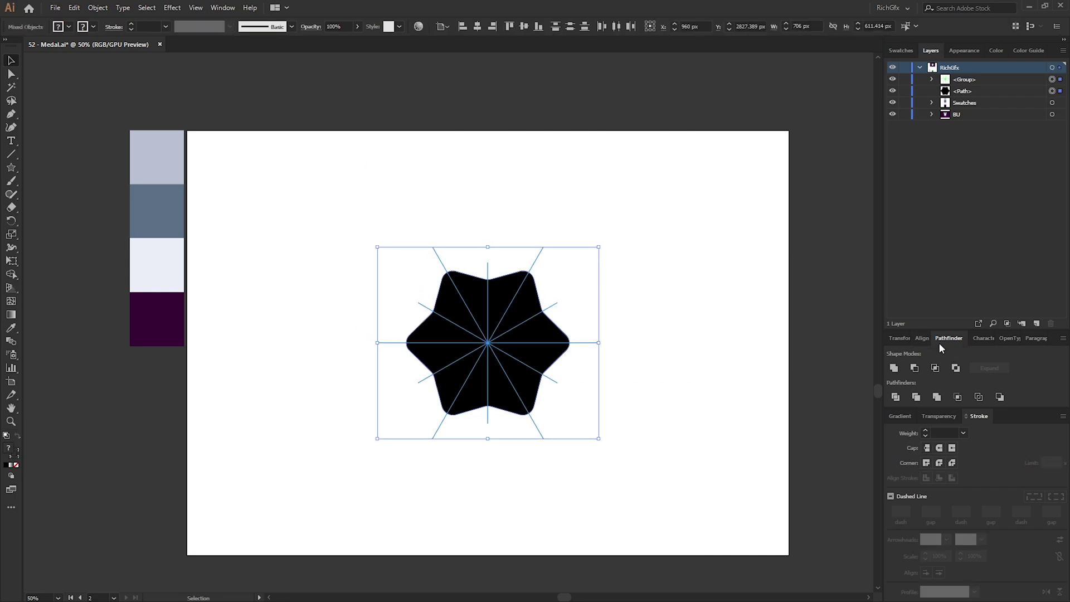
pyautogui.click(896, 397)
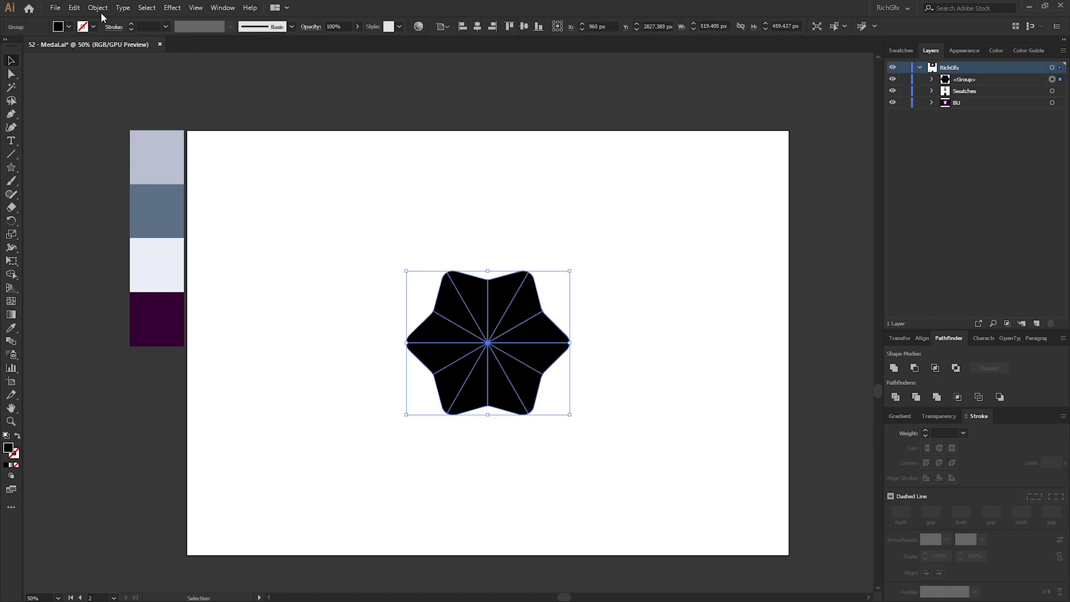
pyautogui.click(97, 7)
pyautogui.click(117, 73)
# Try moving individual wedges away from the star to check the division
pyautogui.moveTo(518, 309); pyautogui.dragTo(500, 216)
pyautogui.moveTo(476, 303); pyautogui.dragTo(385, 234)
pyautogui.moveTo(446, 329); pyautogui.dragTo(385, 341)
pyautogui.moveTo(479, 318); pyautogui.dragTo(473, 239)
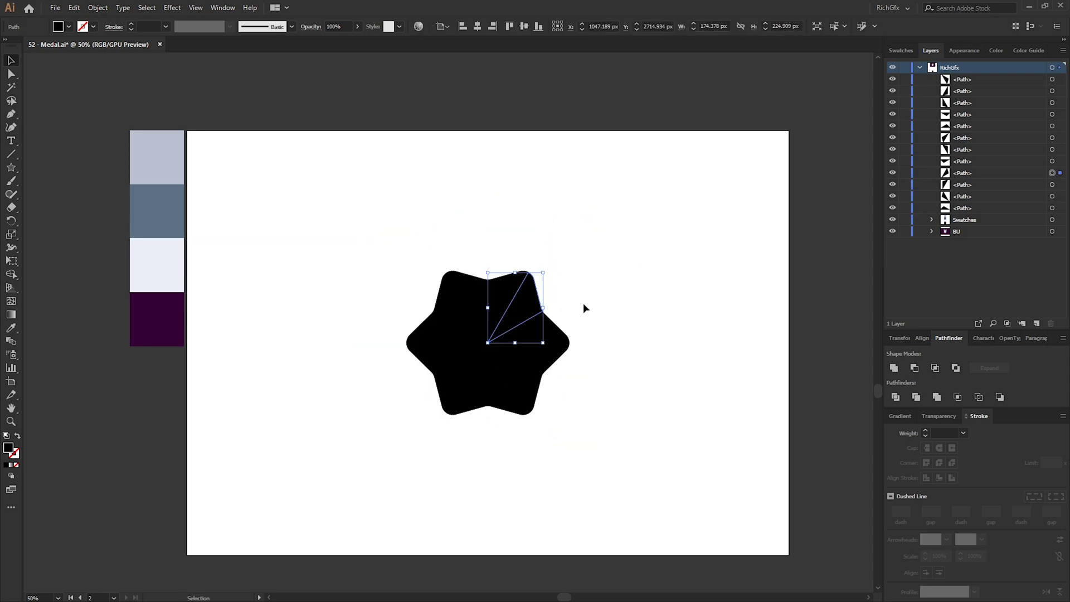
pyautogui.click(577, 307)
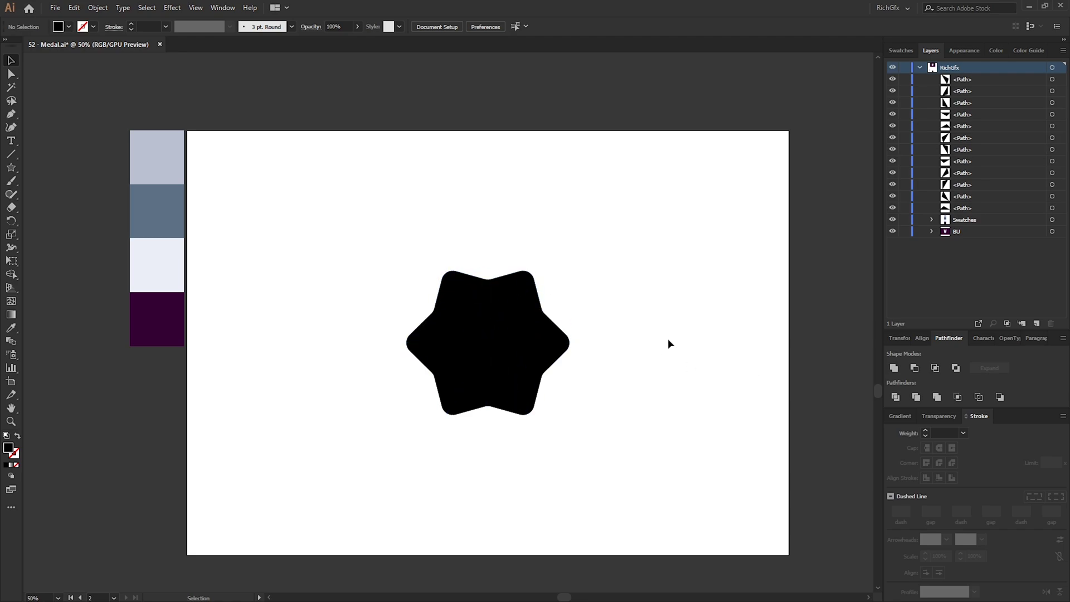
# Select every second wedge of the star and colour these six pieces with the light greyish-lavender swatch
pyautogui.moveTo(160, 89); pyautogui.dragTo(157, 364)
pyautogui.click(111, 141)
pyautogui.click(471, 298)
pyautogui.keyDown('shift'); pyautogui.click(528, 313); pyautogui.keyUp('shift')
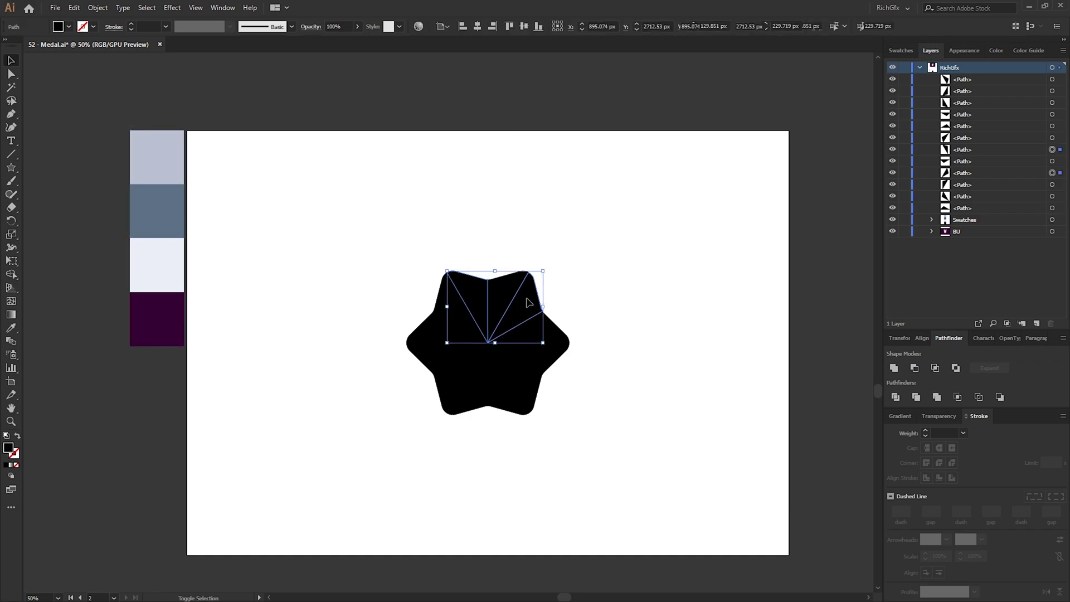
pyautogui.keyDown('shift'); pyautogui.click(509, 395); pyautogui.keyUp('shift')
pyautogui.keyDown('shift'); pyautogui.click(476, 401); pyautogui.keyUp('shift')
pyautogui.keyDown('shift'); pyautogui.click(448, 392); pyautogui.keyUp('shift')
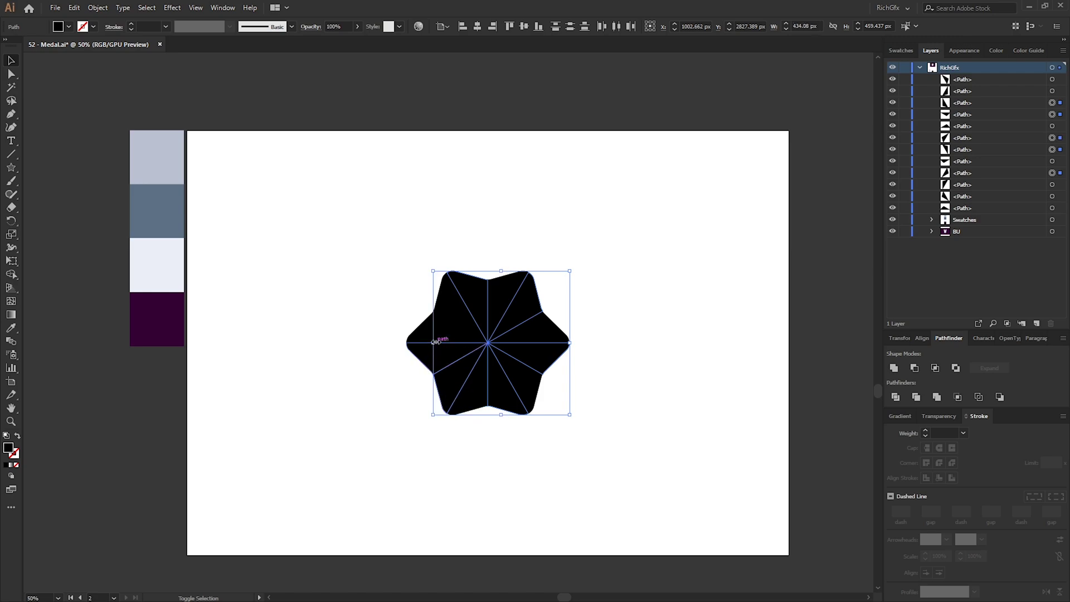
pyautogui.keyDown('shift'); pyautogui.click(435, 337); pyautogui.keyUp('shift')
pyautogui.press('i')
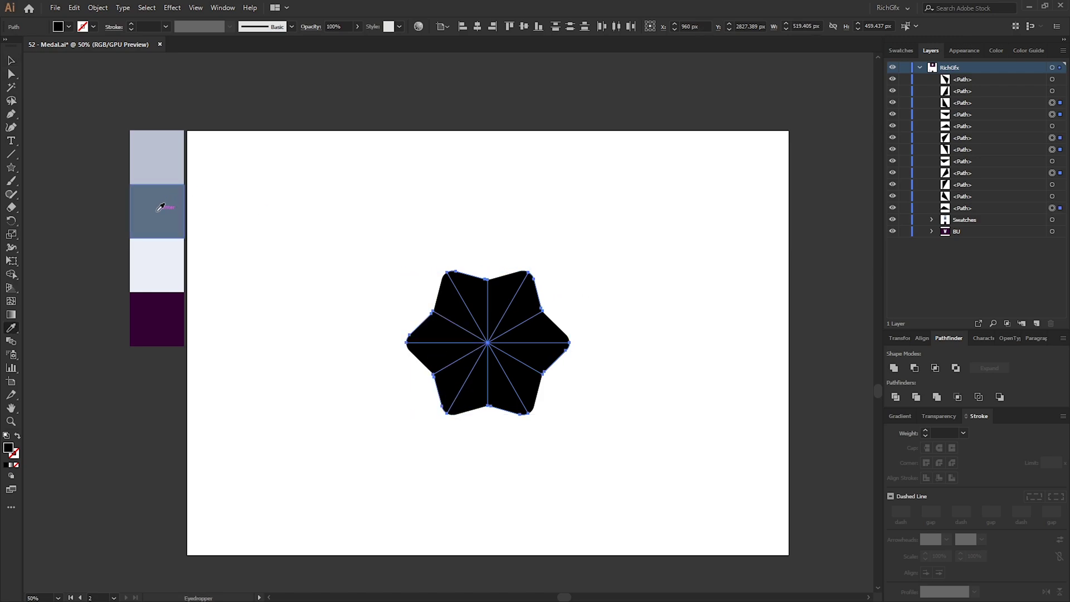
pyautogui.click(158, 148)
pyautogui.click(11, 64)
pyautogui.click(491, 186)
# Select the six remaining black wedges and colour them with the near-white swatch
pyautogui.click(455, 305)
pyautogui.keyDown('shift'); pyautogui.click(504, 297); pyautogui.keyUp('shift')
pyautogui.keyDown('shift'); pyautogui.click(534, 331); pyautogui.keyUp('shift')
pyautogui.keyDown('shift'); pyautogui.click(523, 379); pyautogui.keyUp('shift')
pyautogui.keyDown('shift'); pyautogui.click(474, 391); pyautogui.keyUp('shift')
pyautogui.keyDown('shift'); pyautogui.click(437, 348); pyautogui.keyUp('shift')
pyautogui.keyDown('shift'); pyautogui.click(444, 298); pyautogui.keyUp('shift')
pyautogui.press('i')
pyautogui.click(162, 262)
pyautogui.click(11, 60)
pyautogui.click(634, 469)
# Group all the coloured wedges and enlarge the group from its centre to about 1.5 times its size
pyautogui.moveTo(645, 479); pyautogui.dragTo(332, 196)
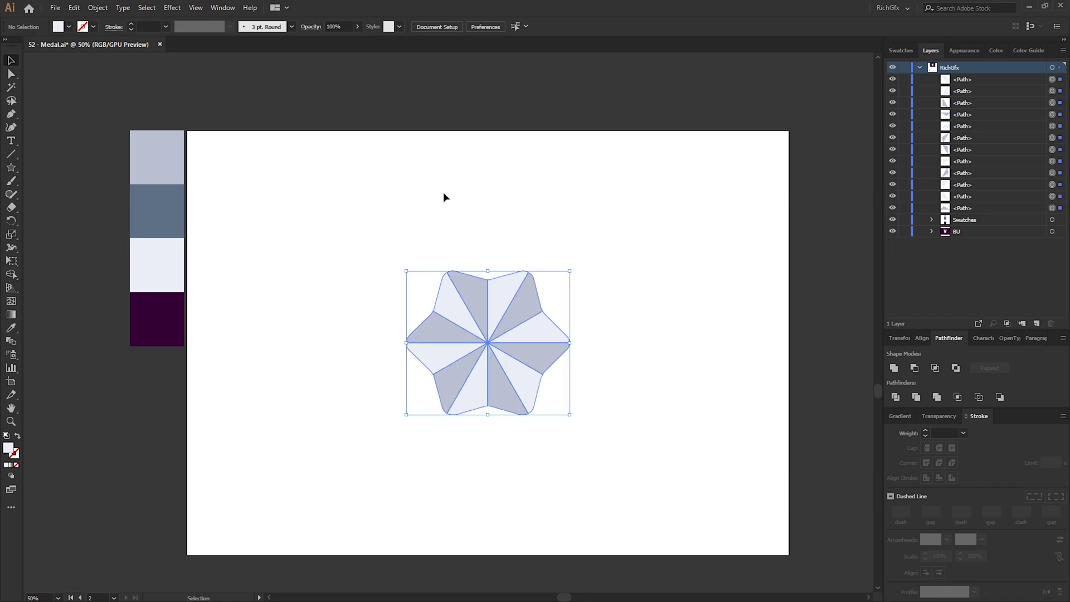
pyautogui.click(98, 7)
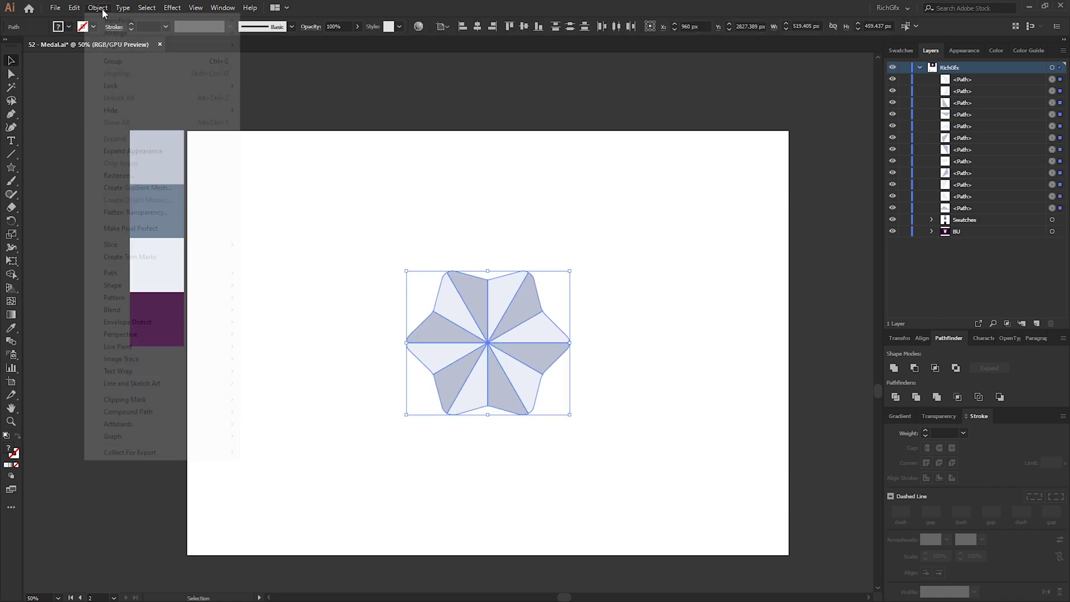
pyautogui.click(132, 62)
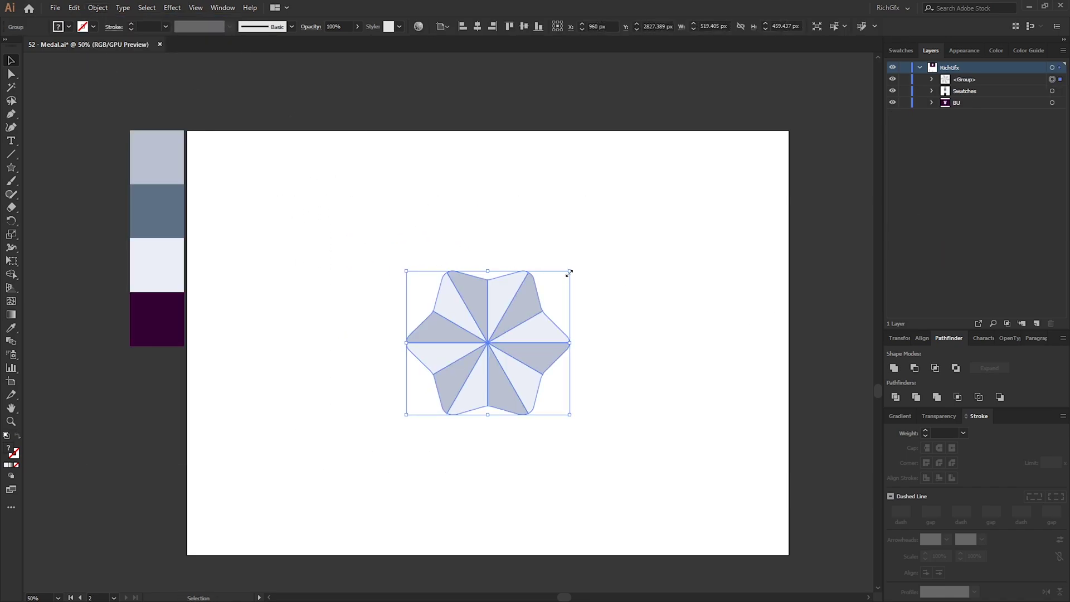
pyautogui.moveTo(569, 273); pyautogui.dragTo(618, 230)
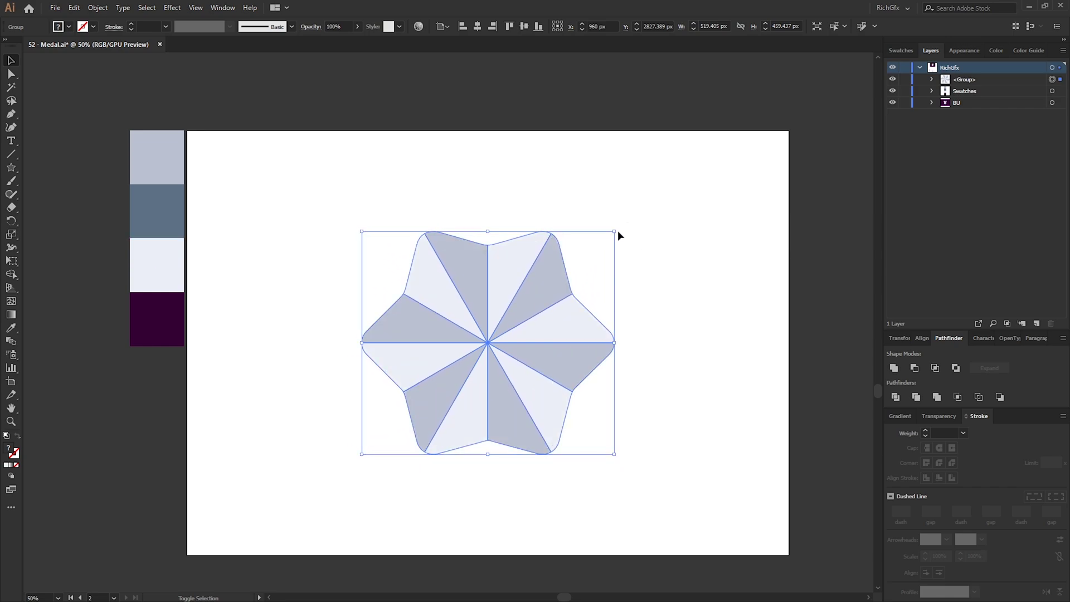
pyautogui.click(658, 359)
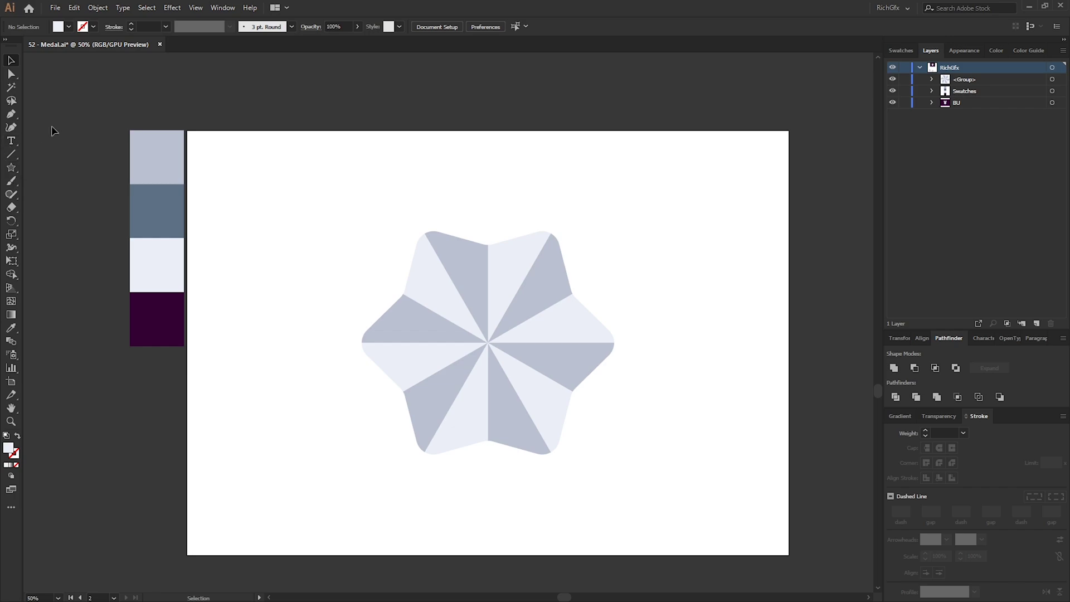
# Draw a circle about 656 px in diameter over the star with the Ellipse tool
pyautogui.moveTo(14, 165); pyautogui.dragTo(71, 195)
pyautogui.moveTo(318, 228); pyautogui.dragTo(524, 433)
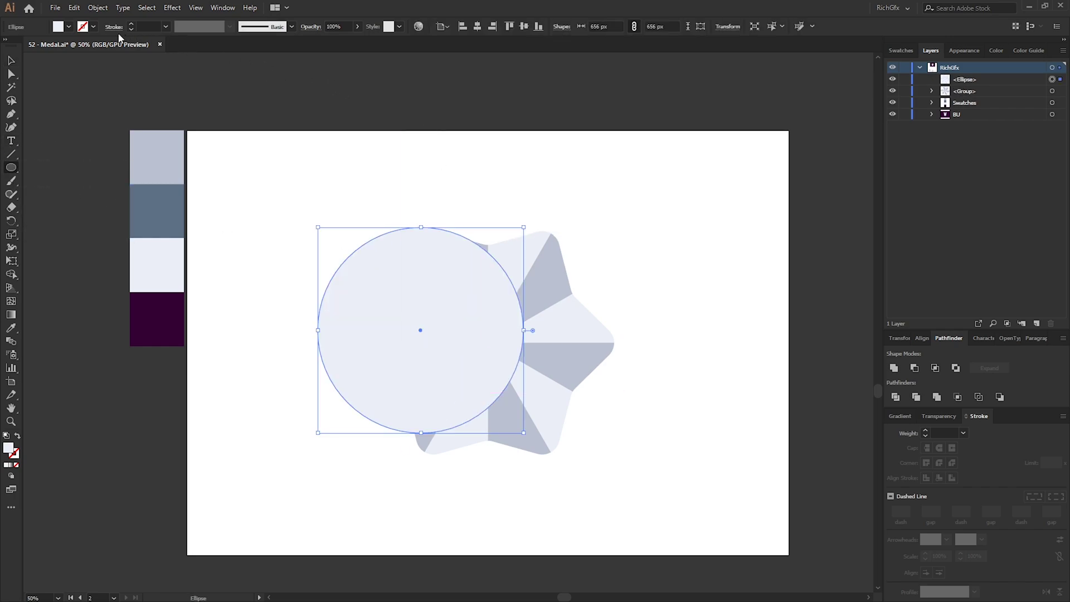
# Fill the circle over the star with magenta
pyautogui.press('i')
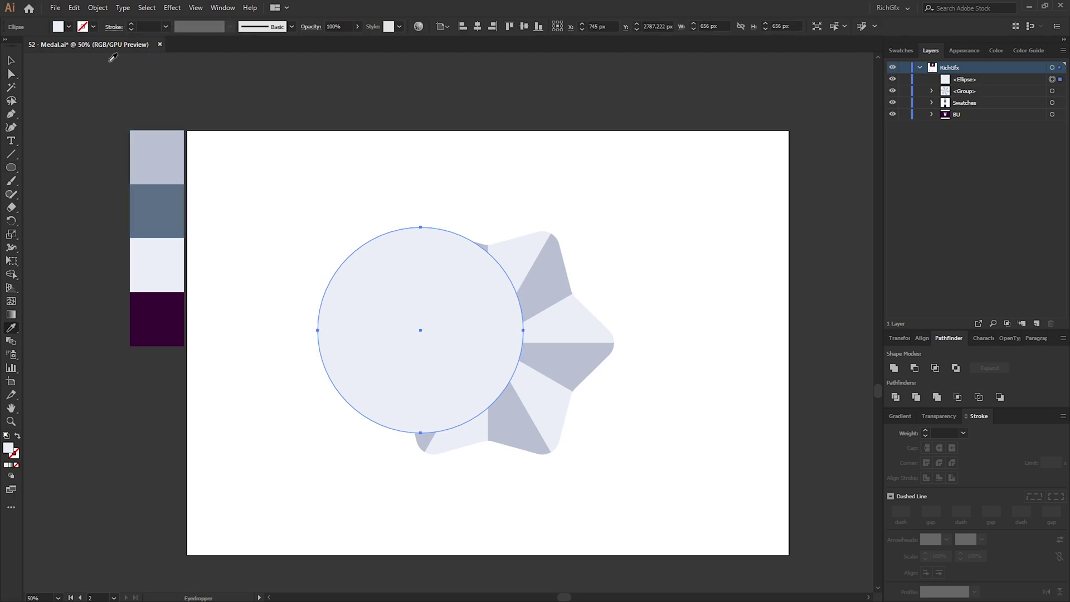
pyautogui.click(68, 27)
pyautogui.click(77, 50)
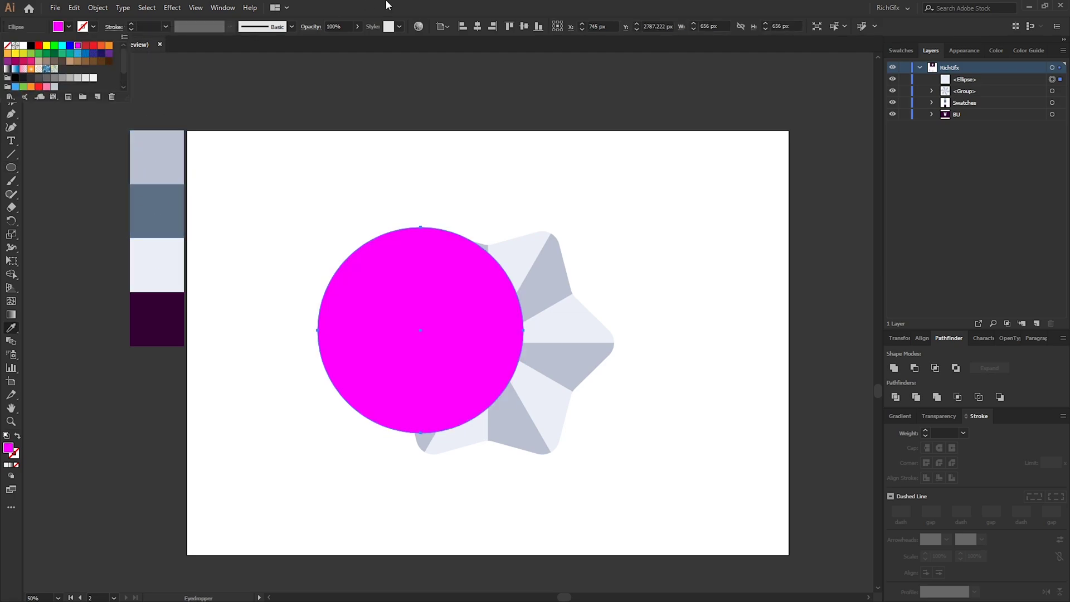
pyautogui.press('Escape')
# Centre the magenta circle on the star and enlarge it from its centre to about 677 px in diameter
pyautogui.press('v')
pyautogui.click(478, 27)
pyautogui.click(524, 27)
pyautogui.moveTo(591, 240); pyautogui.dragTo(595, 235)
pyautogui.click(642, 191)
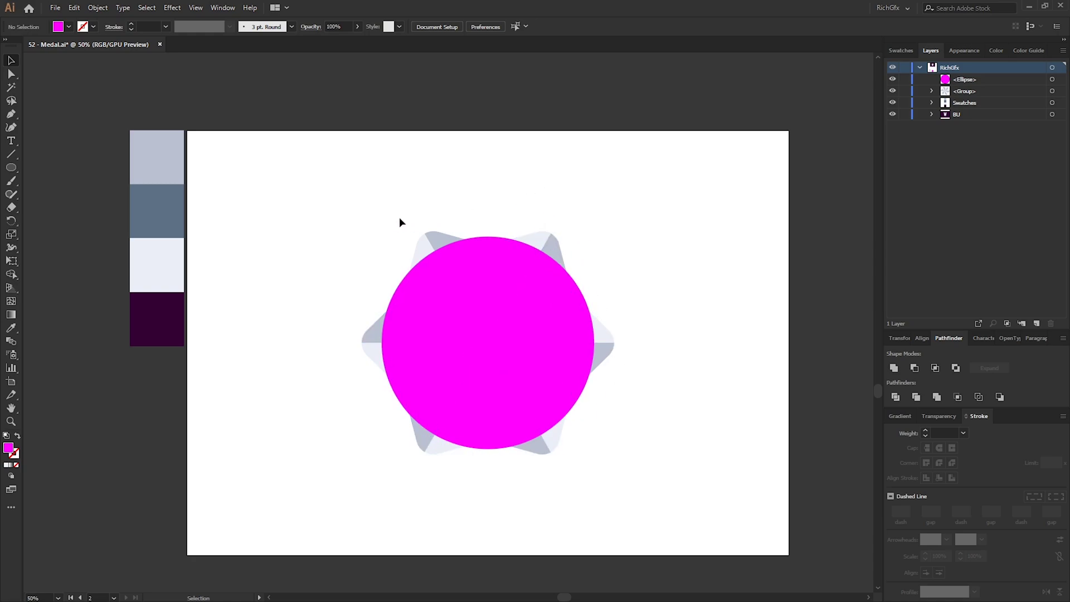
# Duplicate the magenta circle in place, fill the copy with blue and shrink it from its centre to about 524 px
pyautogui.click(547, 302)
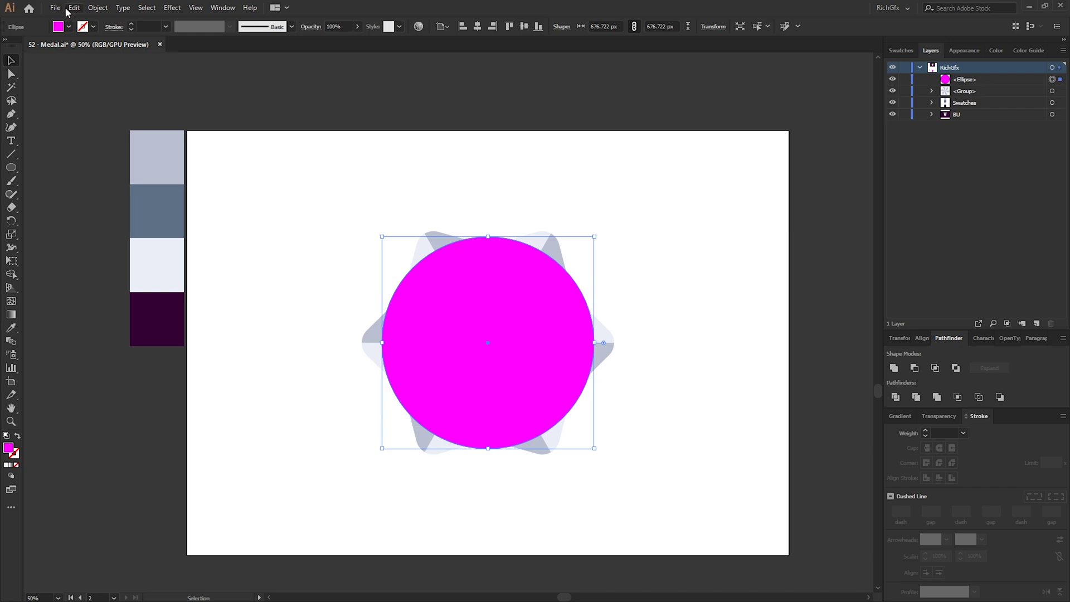
pyautogui.click(73, 8)
pyautogui.click(138, 111)
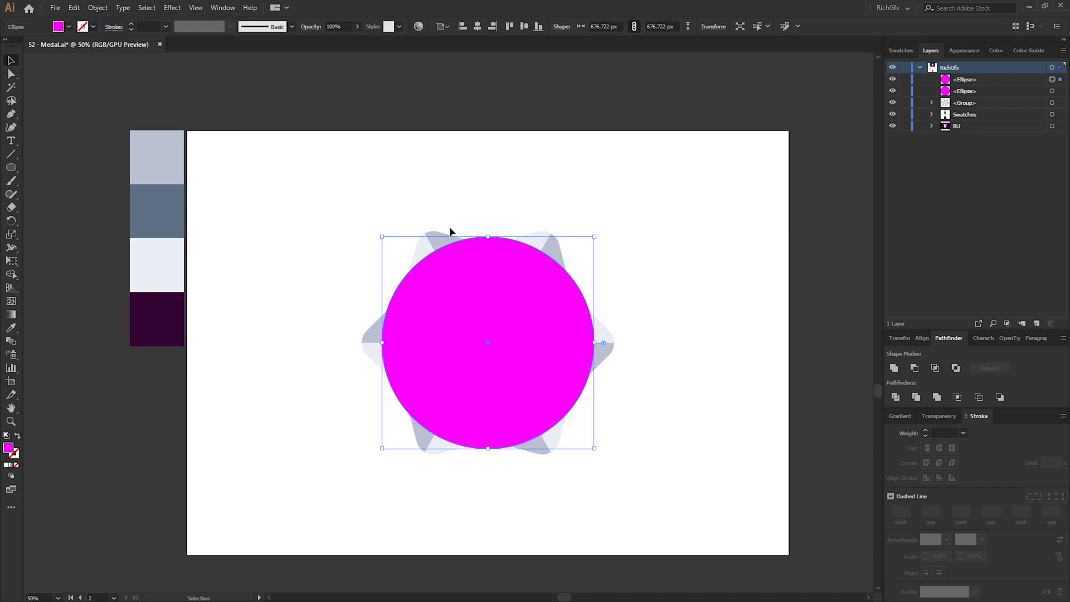
pyautogui.click(71, 28)
pyautogui.click(69, 48)
pyautogui.moveTo(382, 237); pyautogui.dragTo(408, 254)
pyautogui.click(686, 283)
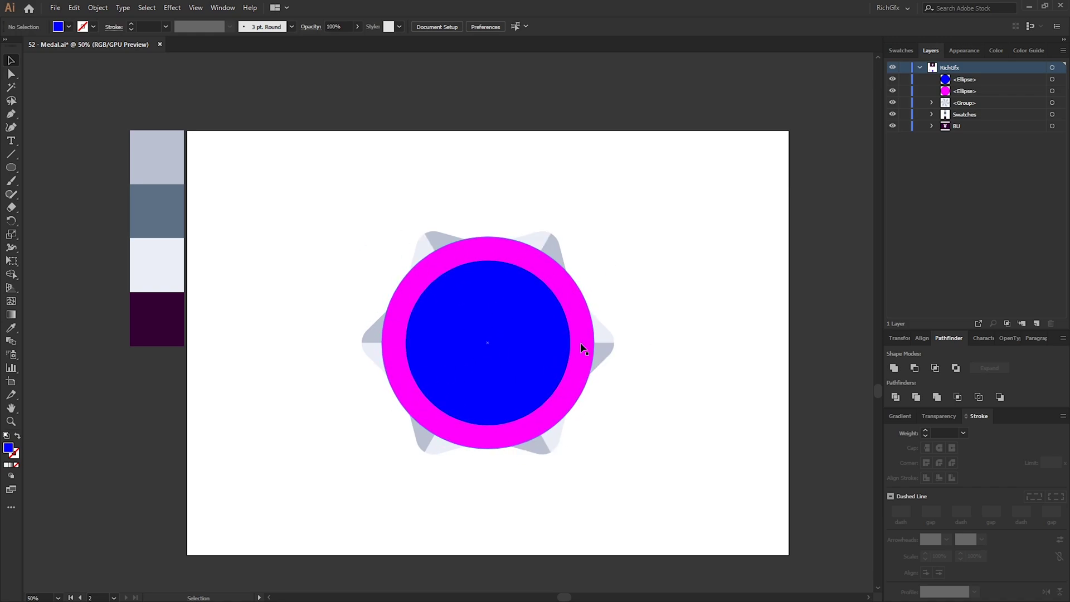
# Duplicate the blue circle in place, fill the copy with orange and shrink it from its centre to about 474 px
pyautogui.click(494, 298)
pyautogui.click(74, 8)
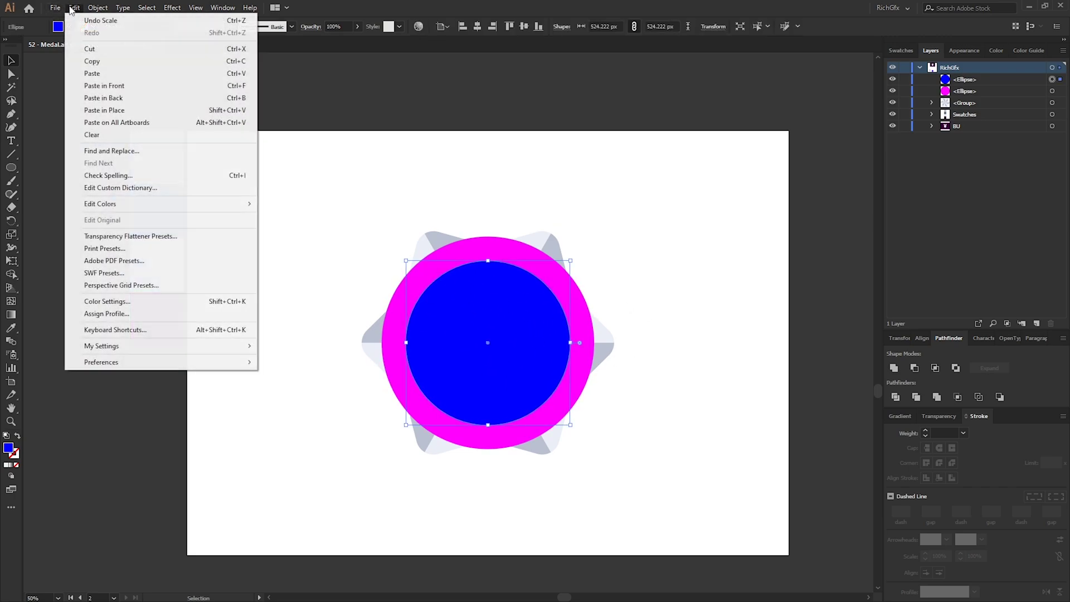
pyautogui.click(131, 110)
pyautogui.click(69, 29)
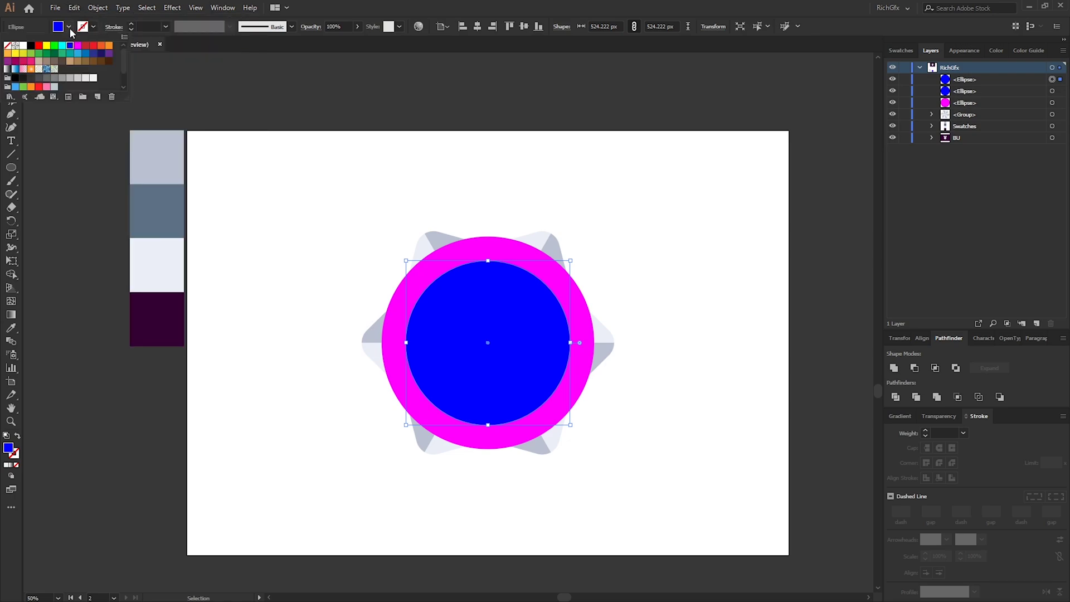
pyautogui.click(108, 46)
pyautogui.moveTo(404, 259); pyautogui.dragTo(416, 267)
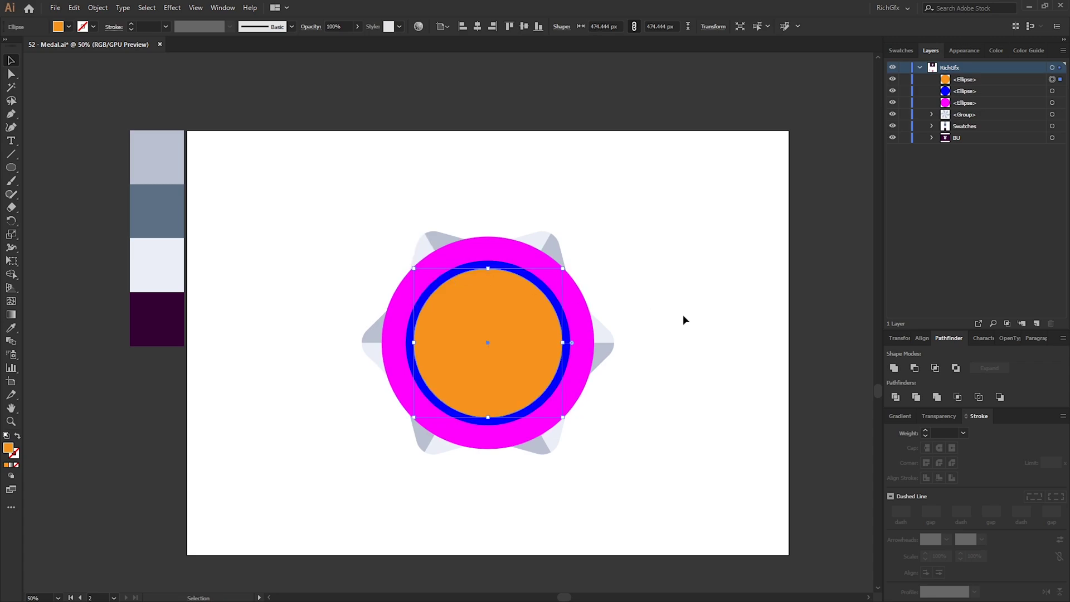
pyautogui.click(683, 318)
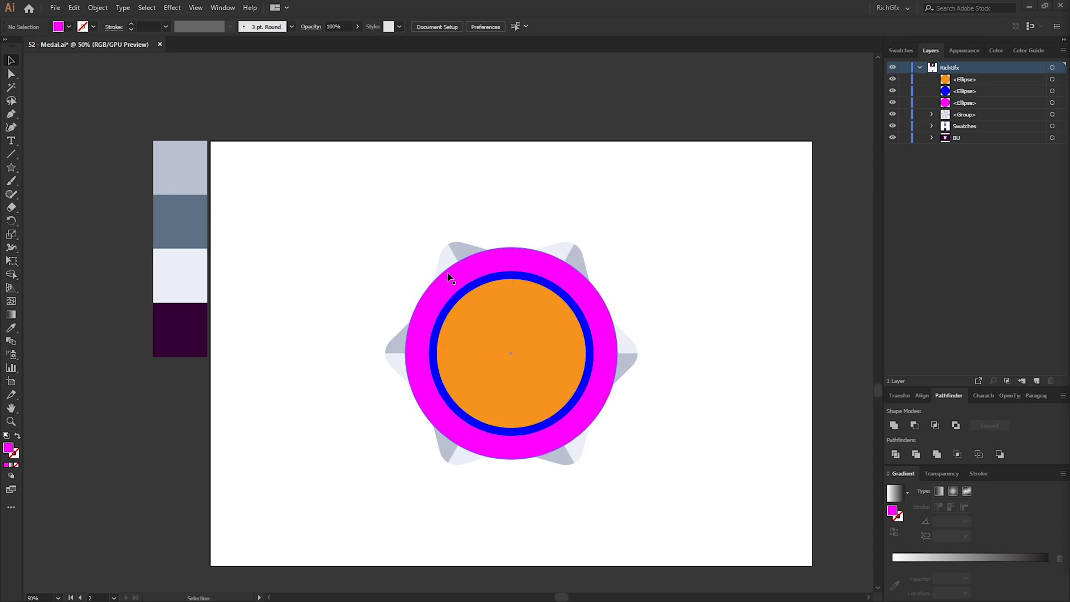
# Fill the magenta outer circle with a linear gradient running from the near-white swatch to the light greyish-lavender swatch
pyautogui.click(594, 298)
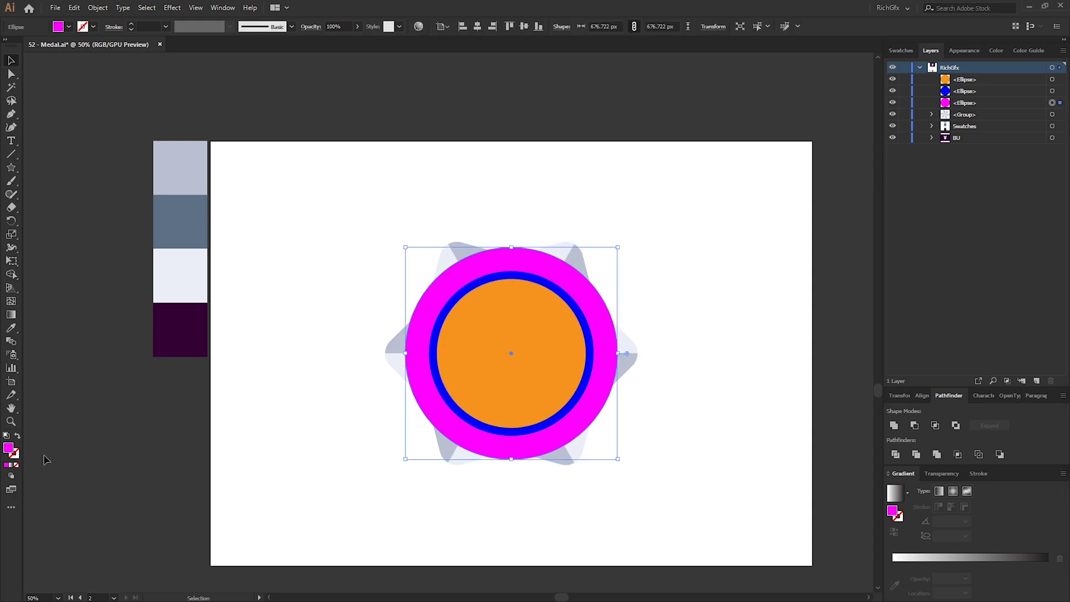
pyautogui.click(11, 465)
pyautogui.click(893, 565)
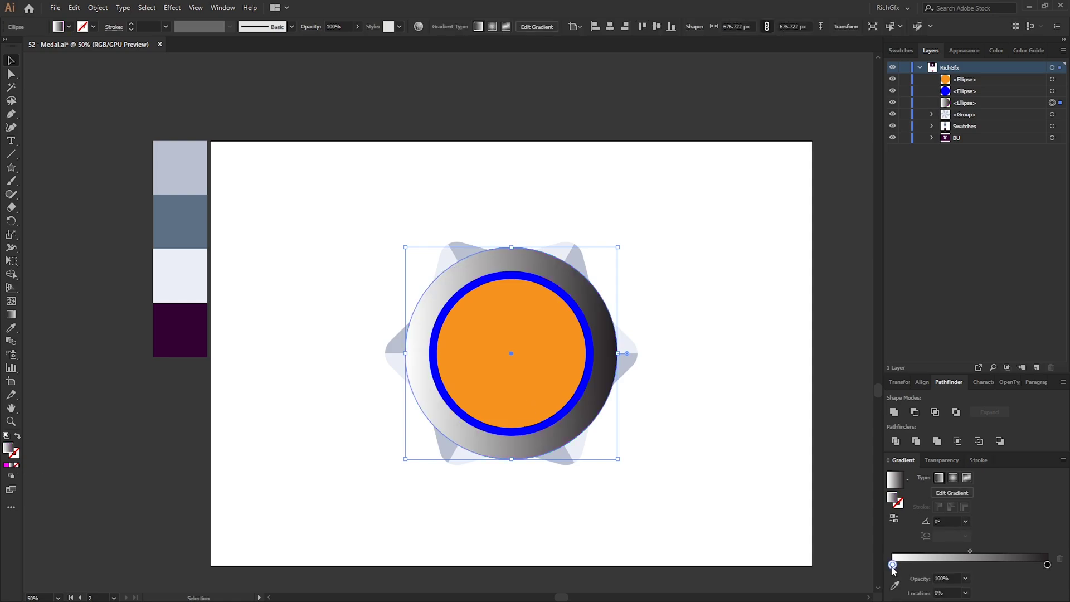
pyautogui.doubleClick(893, 565)
pyautogui.click(951, 507)
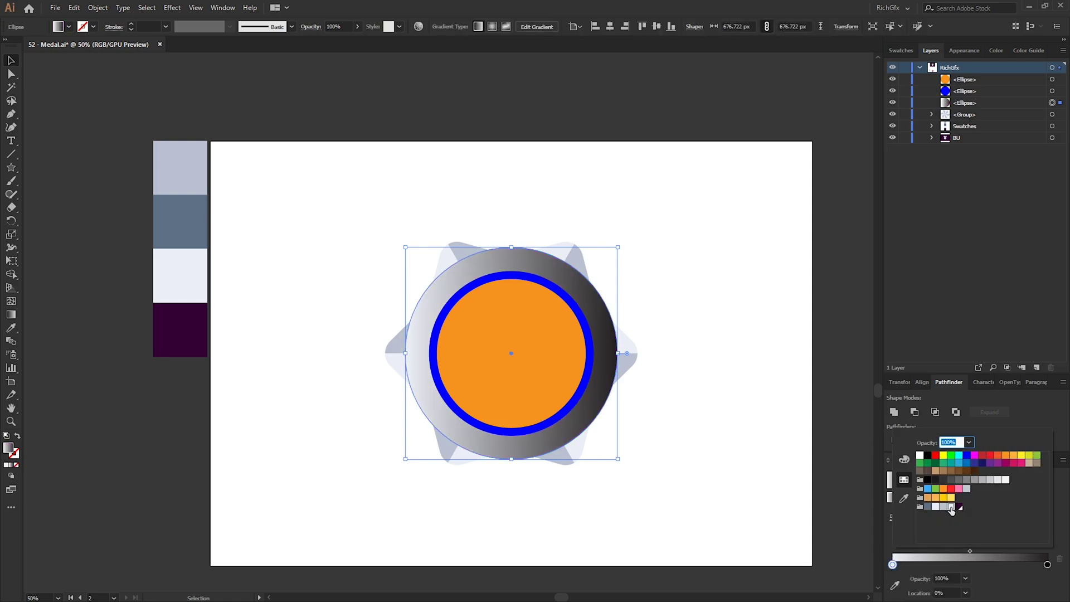
pyautogui.doubleClick(1047, 564)
pyautogui.click(944, 507)
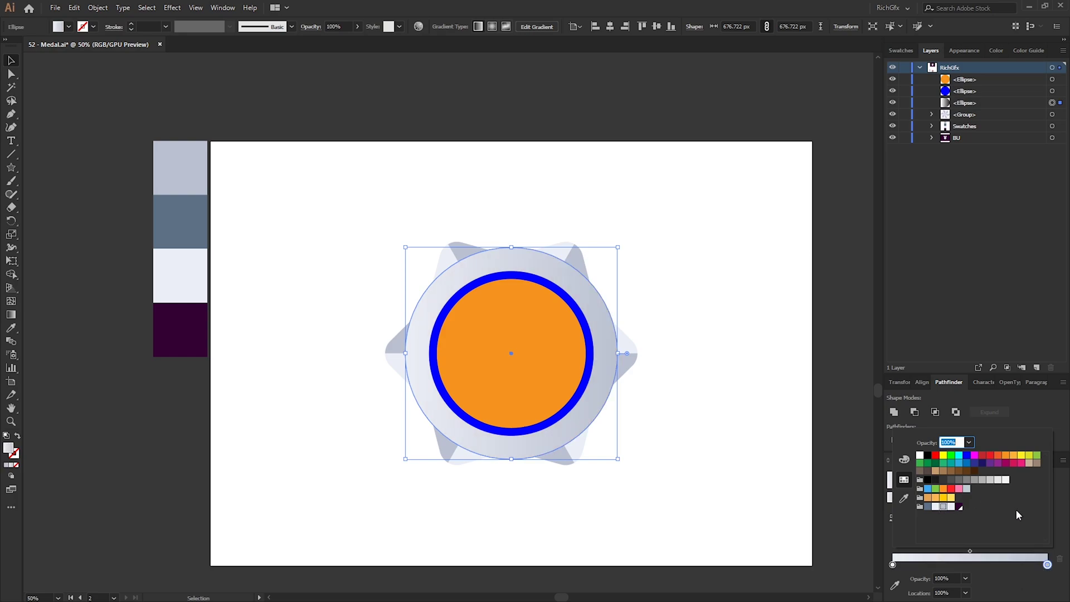
# Set the outer circle's gradient angle to -90°
pyautogui.click(993, 579)
pyautogui.click(953, 521)
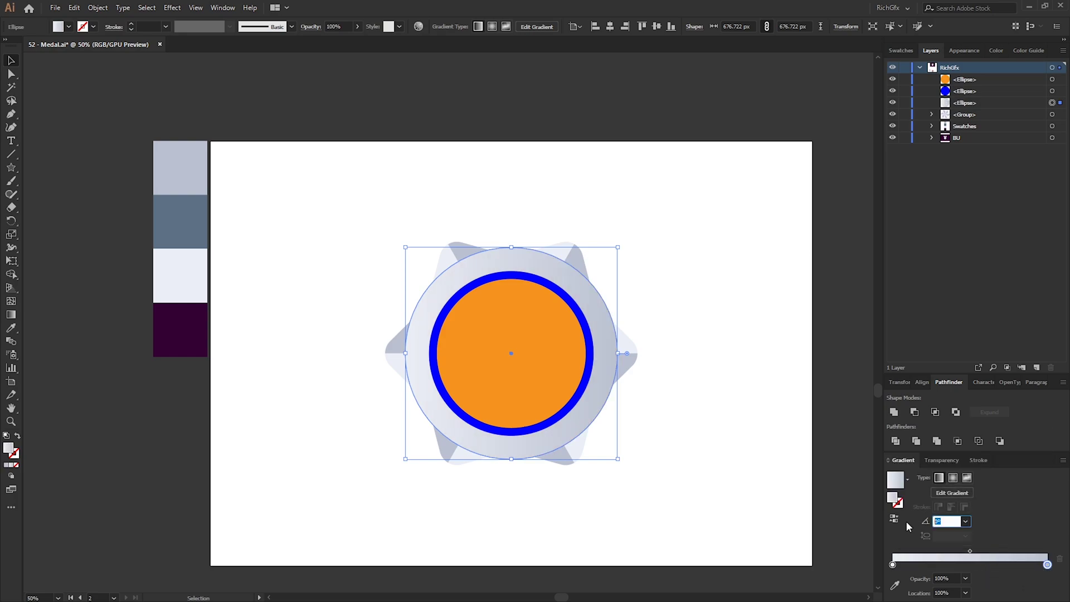
pyautogui.write('-90')
pyautogui.press('Return')
pyautogui.click(697, 414)
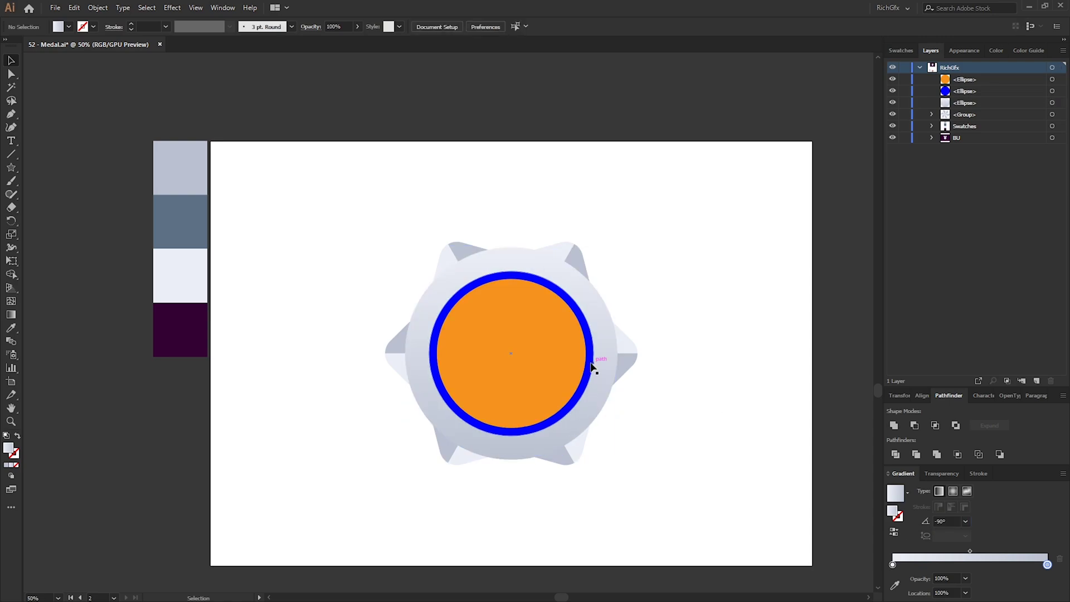
# Copy the outer circle's gradient onto the blue circle with the Eyedropper and set its angle to 90°
pyautogui.click(593, 366)
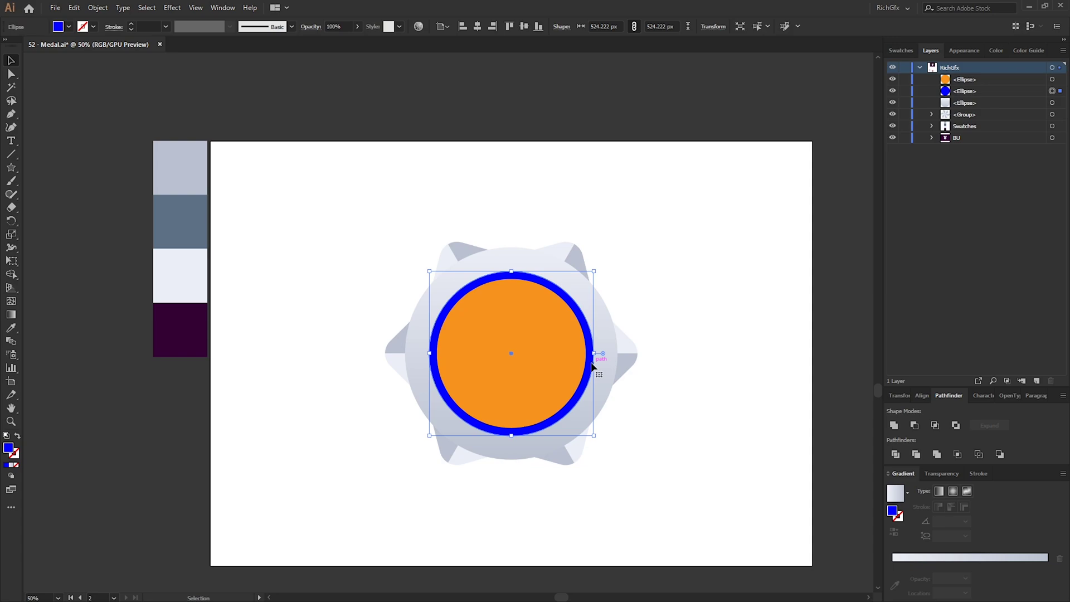
pyautogui.moveTo(603, 354)
pyautogui.mouseDown()
pyautogui.moveTo(623, 363)
pyautogui.moveTo(608, 355)
pyautogui.mouseUp()
pyautogui.press('i')
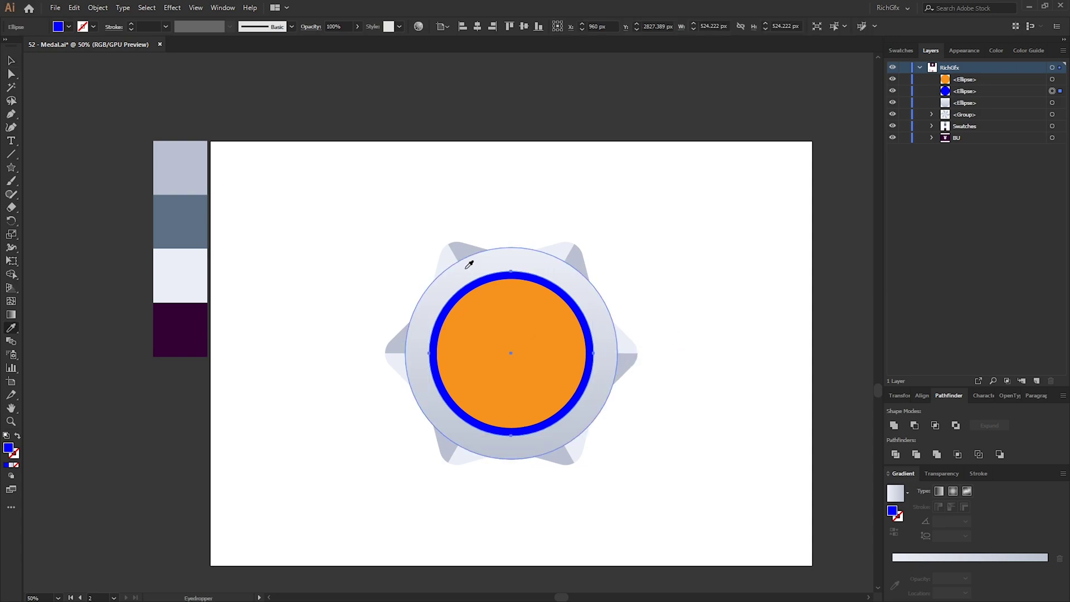
pyautogui.click(587, 433)
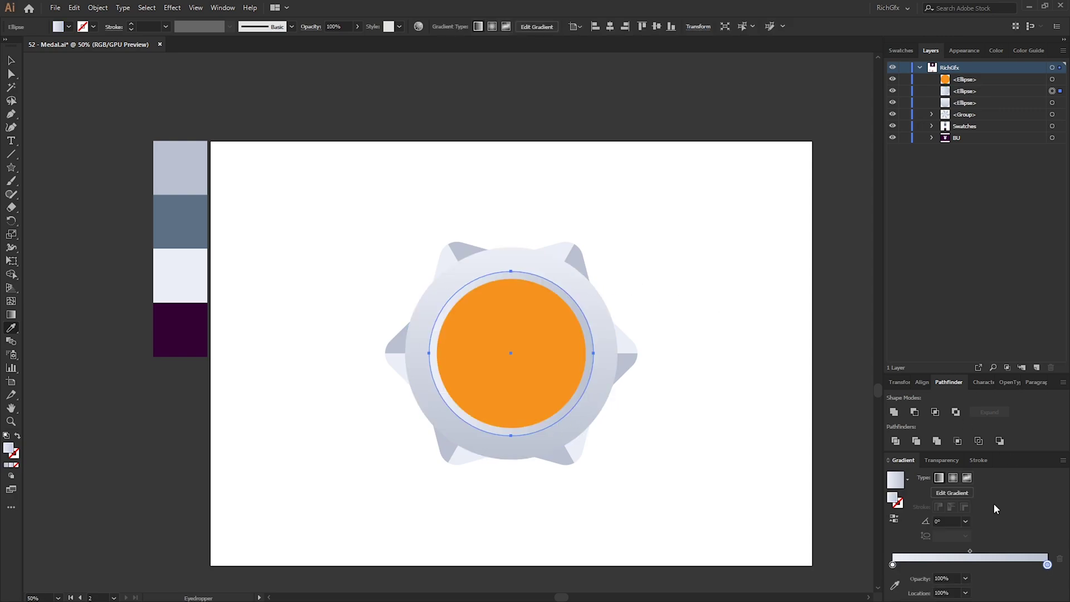
pyautogui.click(941, 521)
pyautogui.write('90')
pyautogui.press('Return')
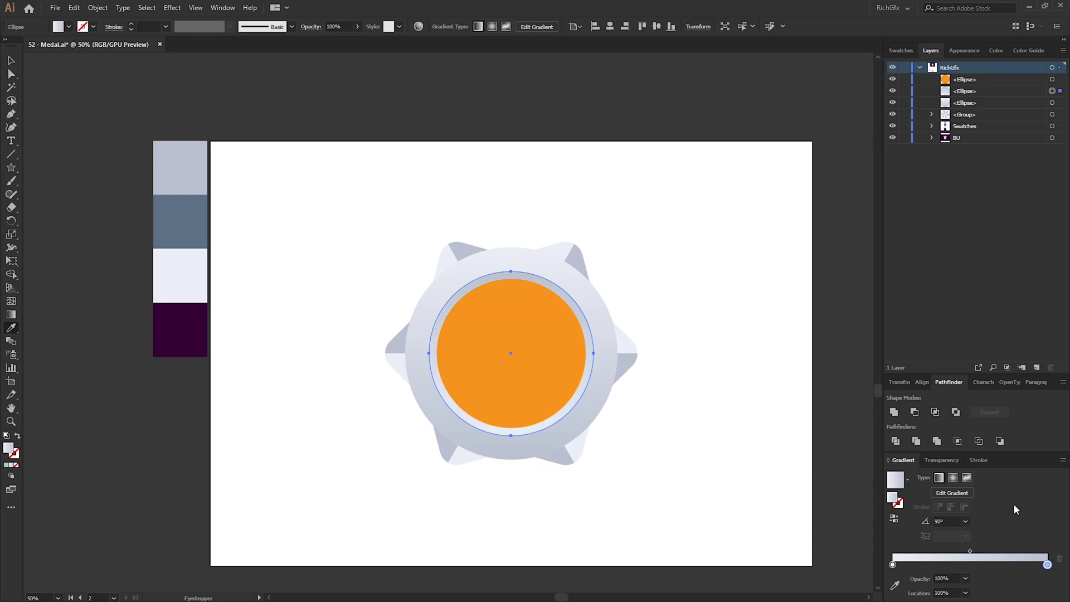
pyautogui.click(12, 61)
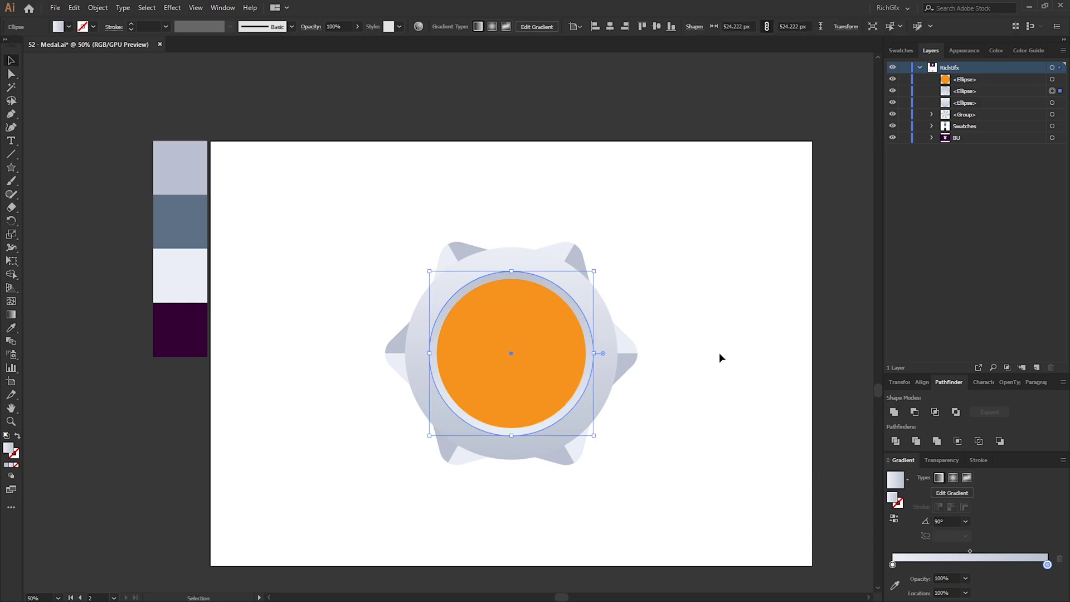
pyautogui.click(719, 356)
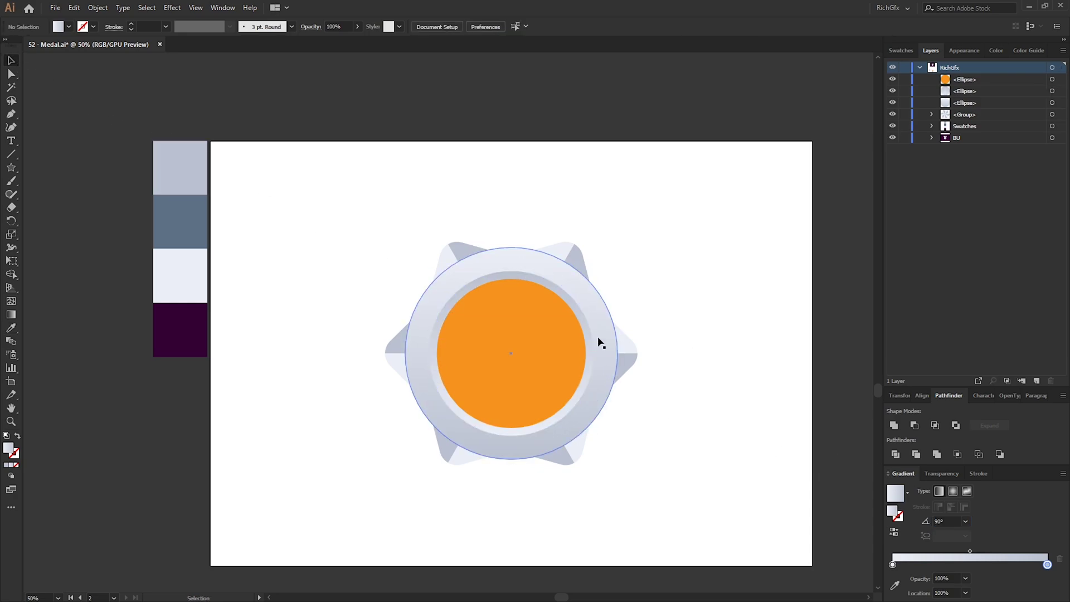
# Copy the outer circle's gradient onto the orange circle and change its type to radial
pyautogui.click(547, 339)
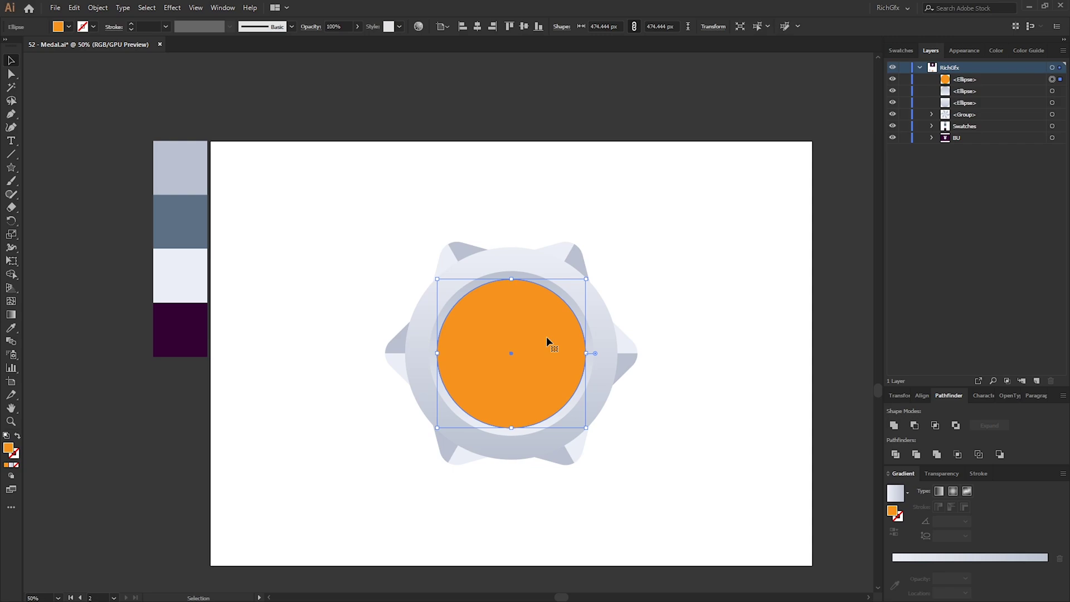
pyautogui.press('i')
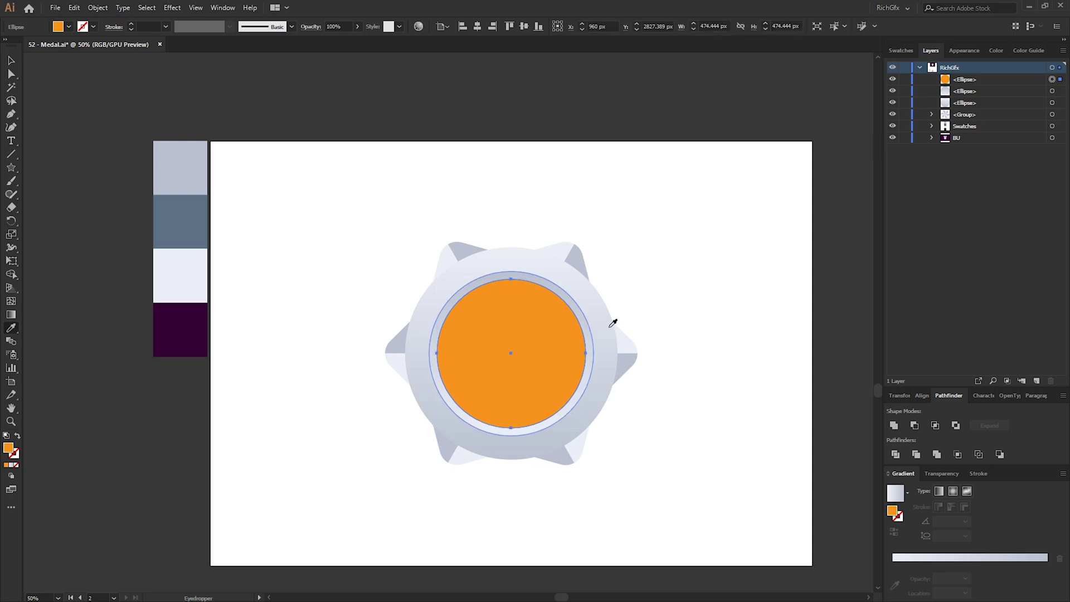
pyautogui.click(601, 387)
pyautogui.press('v')
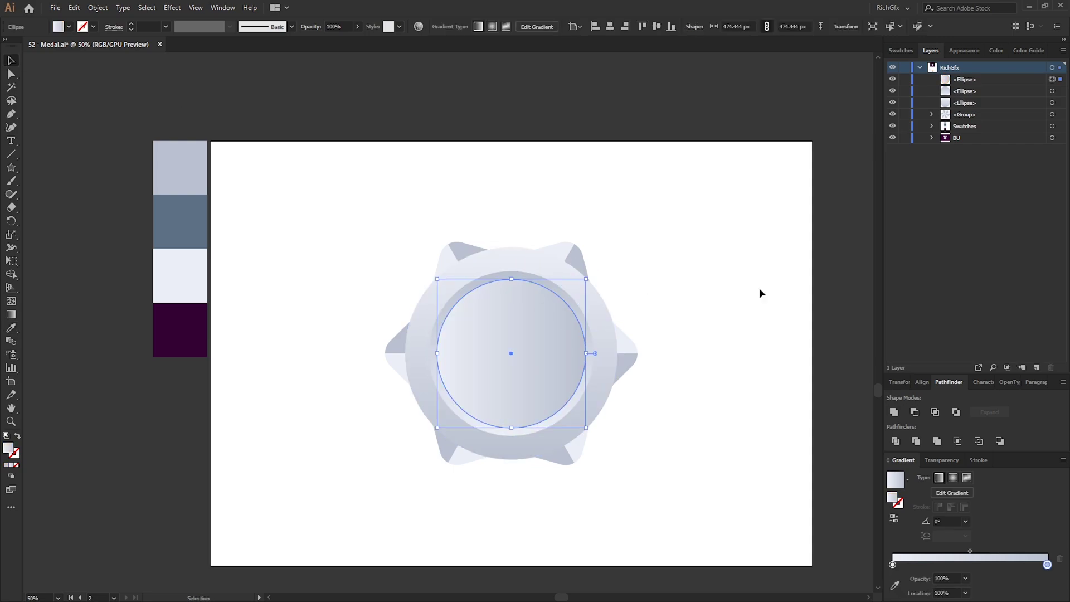
pyautogui.click(953, 478)
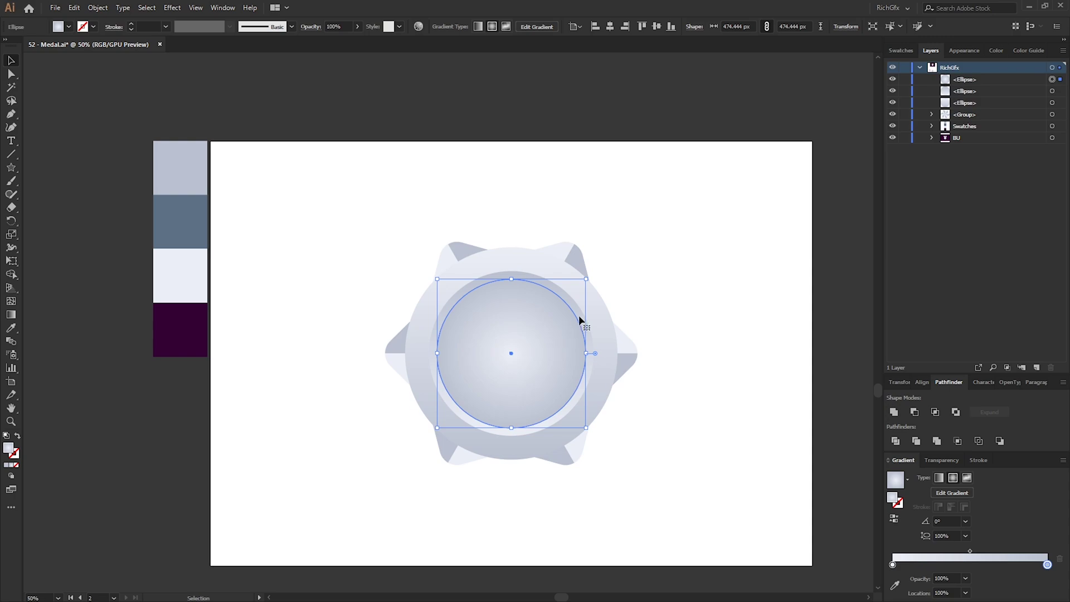
pyautogui.click(706, 298)
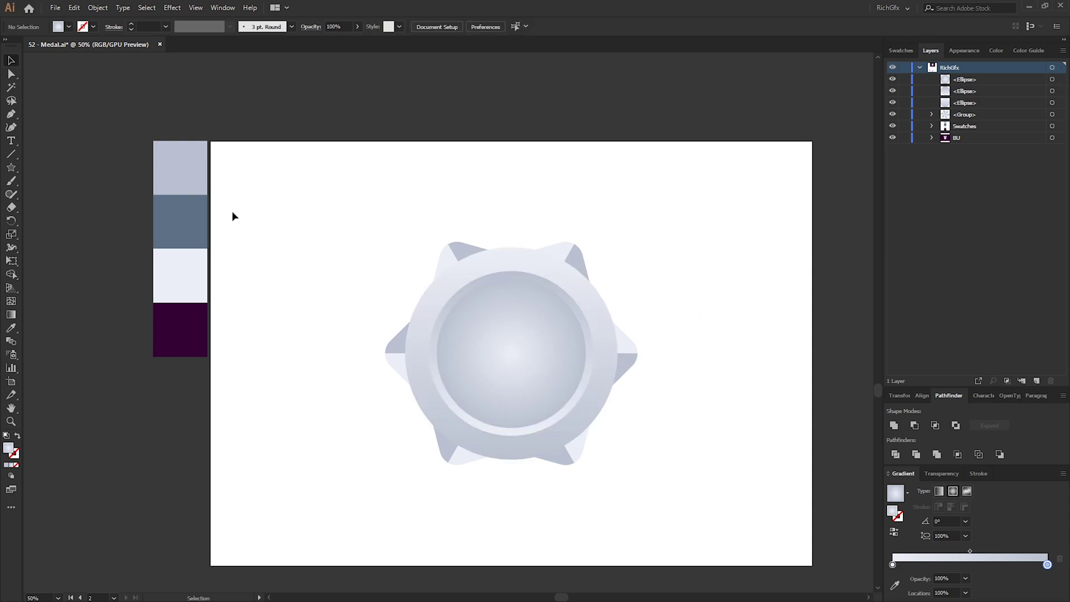
# Examine the colour codes of the greyish-lavender, slate-blue and near-white swatches without changing them
pyautogui.doubleClick(177, 186)
pyautogui.doubleClick(8, 448)
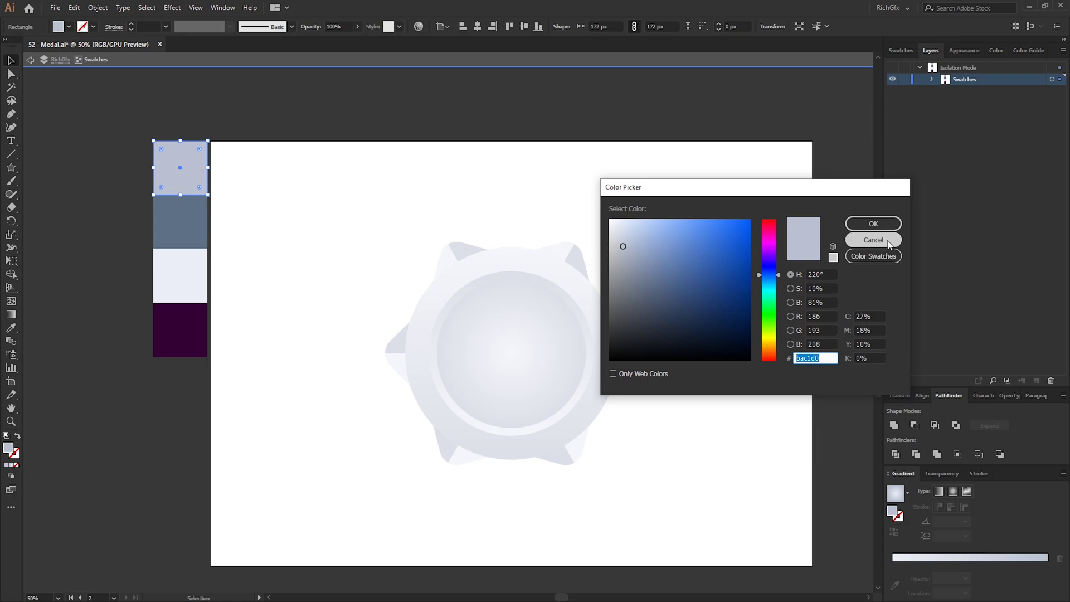
pyautogui.click(873, 240)
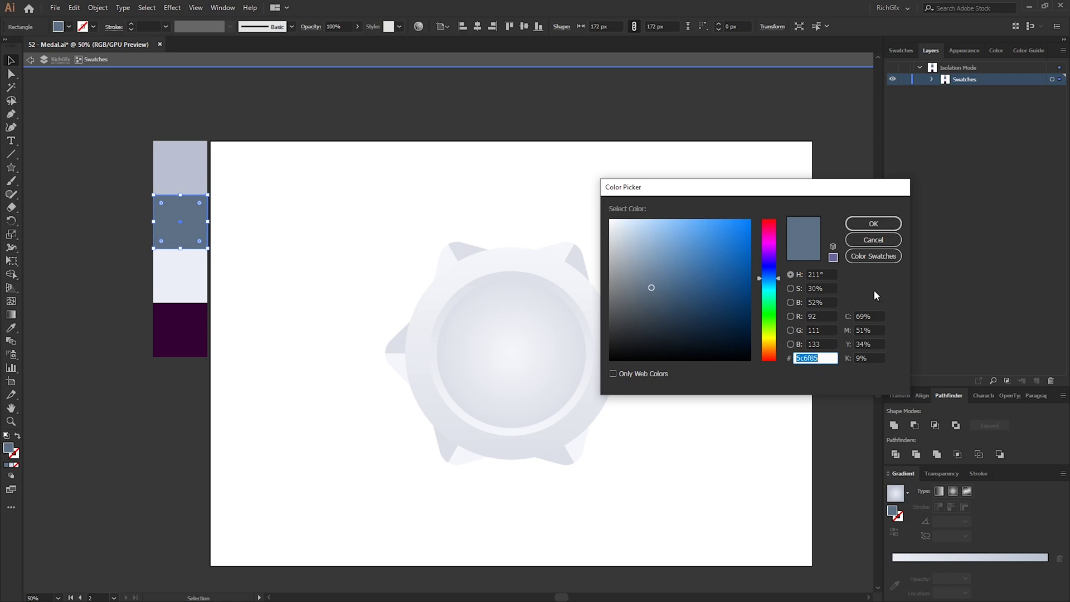
pyautogui.click(882, 236)
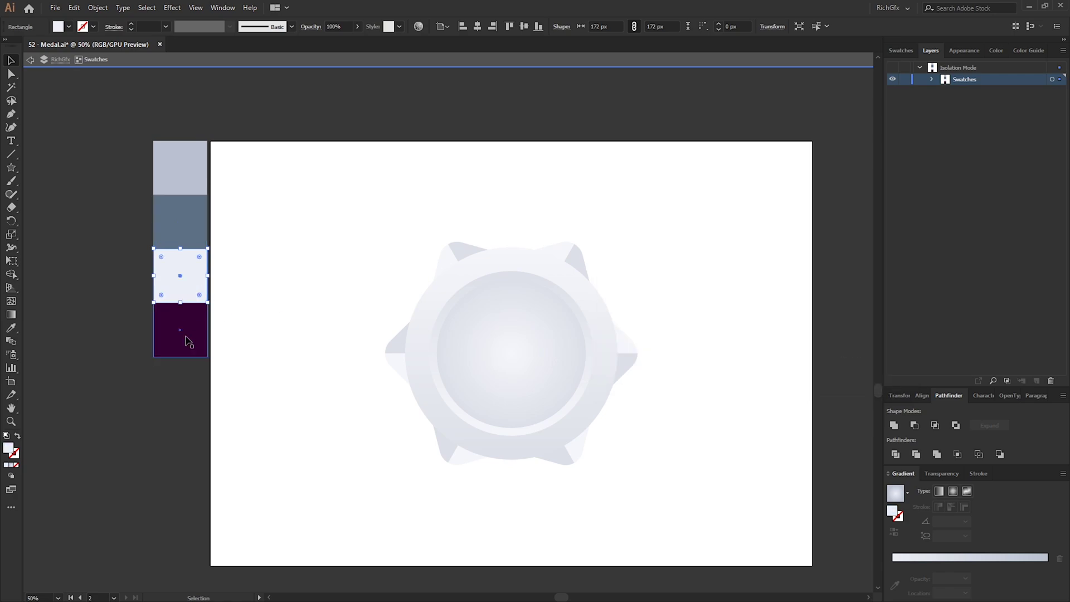
pyautogui.doubleClick(8, 449)
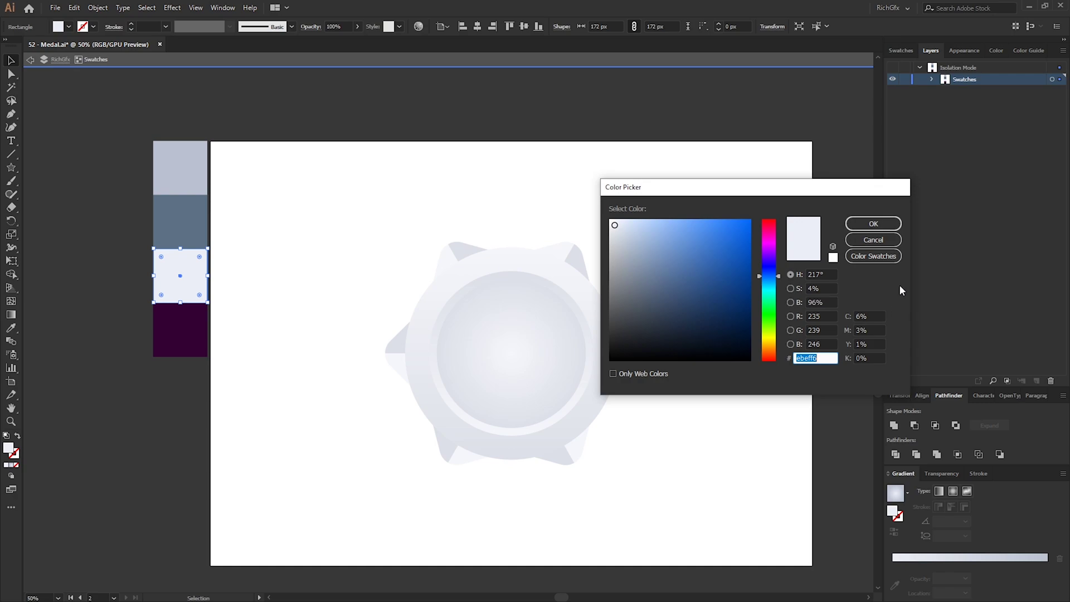
pyautogui.click(873, 240)
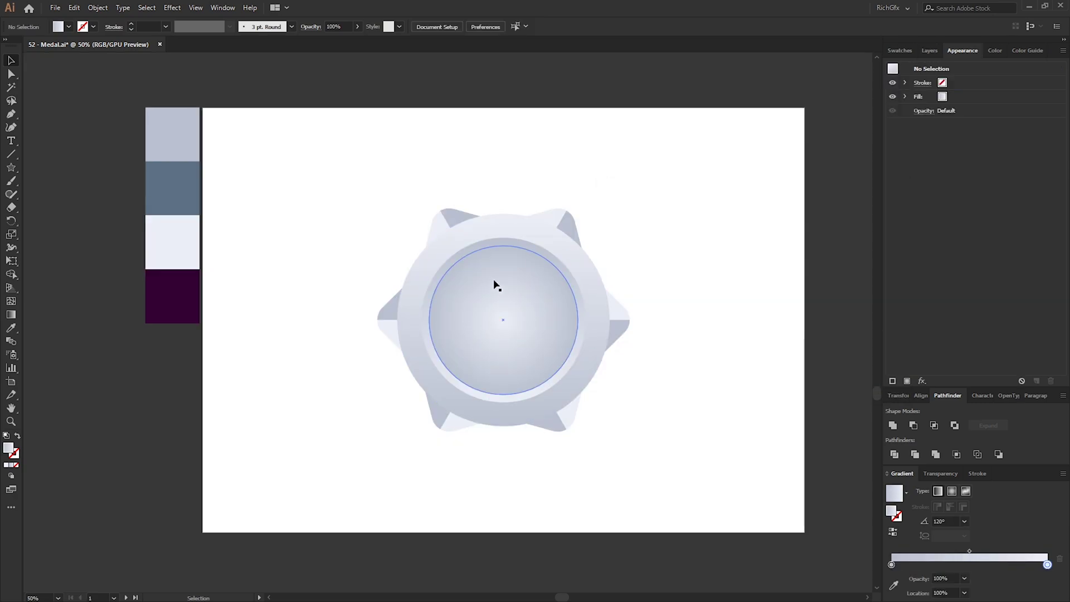
# Apply a black Normal-mode Inner Glow to the innermost circle with 10% opacity and a 10 px blur from the edge
pyautogui.click(504, 296)
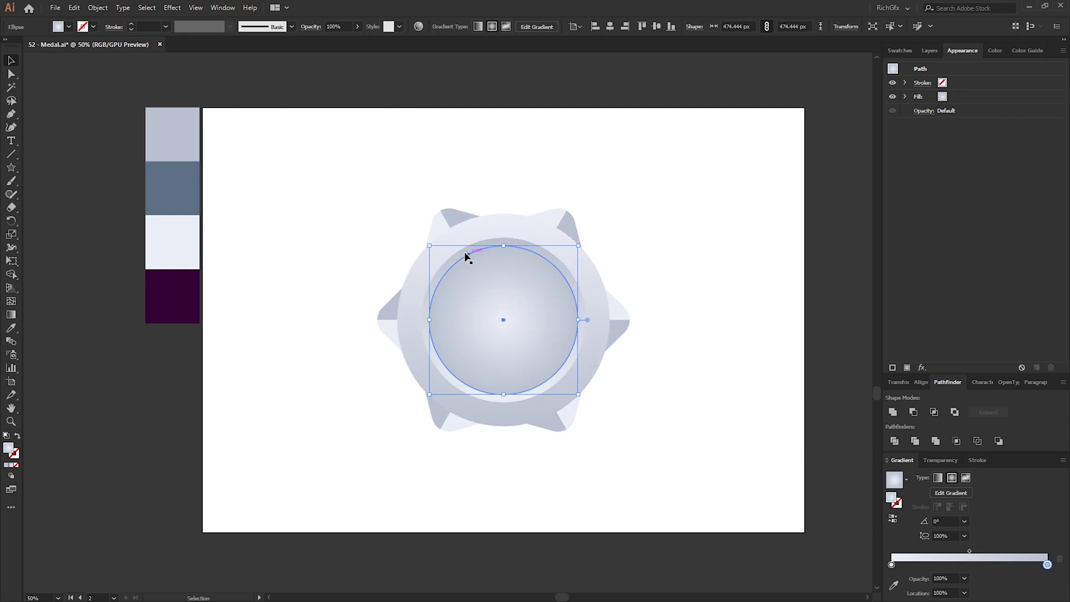
pyautogui.click(172, 8)
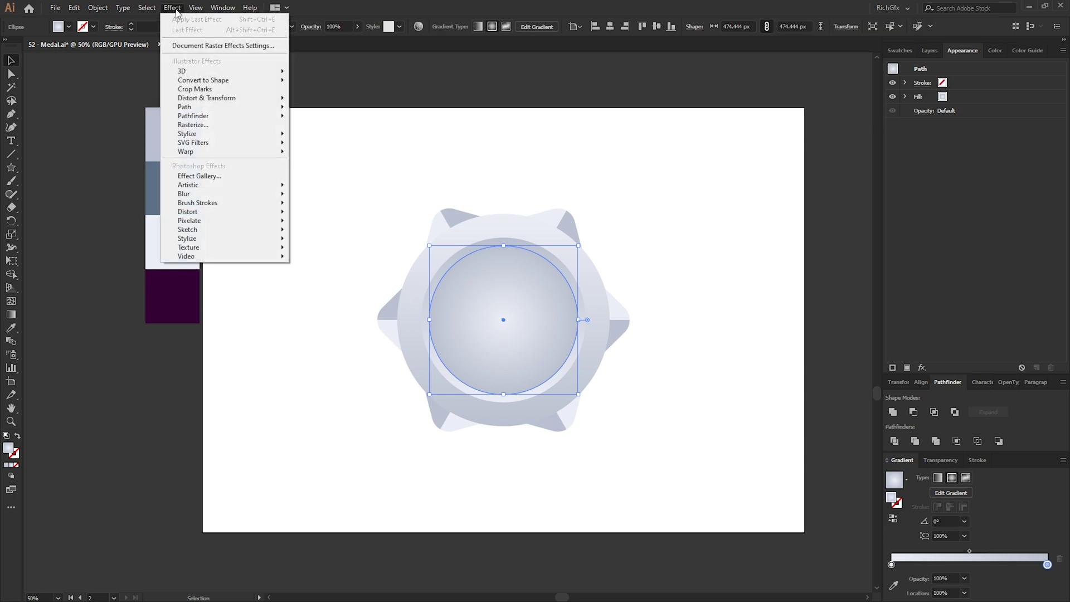
pyautogui.moveTo(223, 134)
pyautogui.click(340, 160)
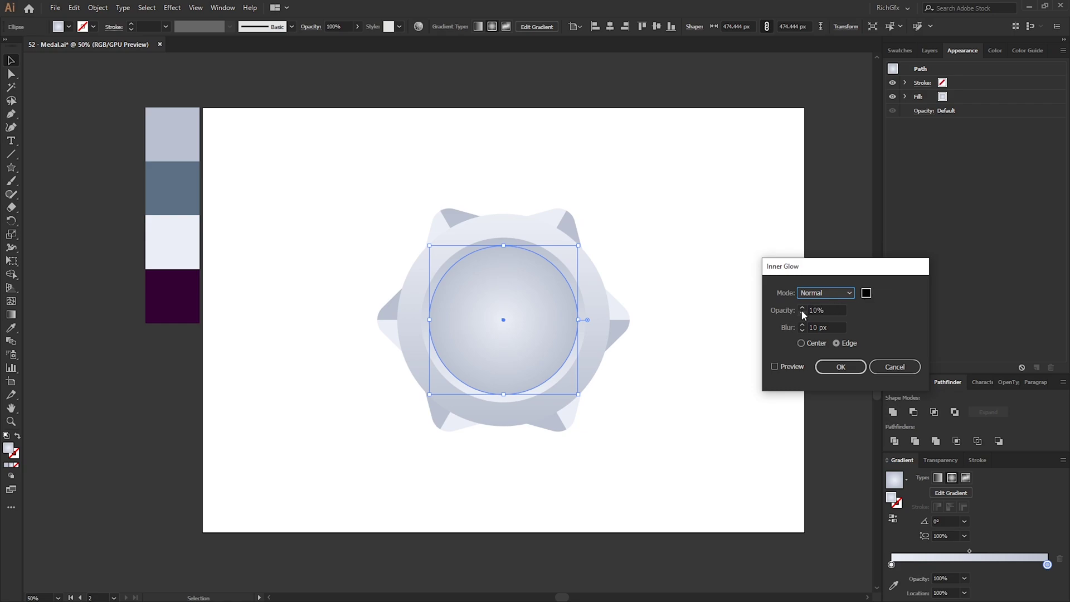
pyautogui.click(787, 368)
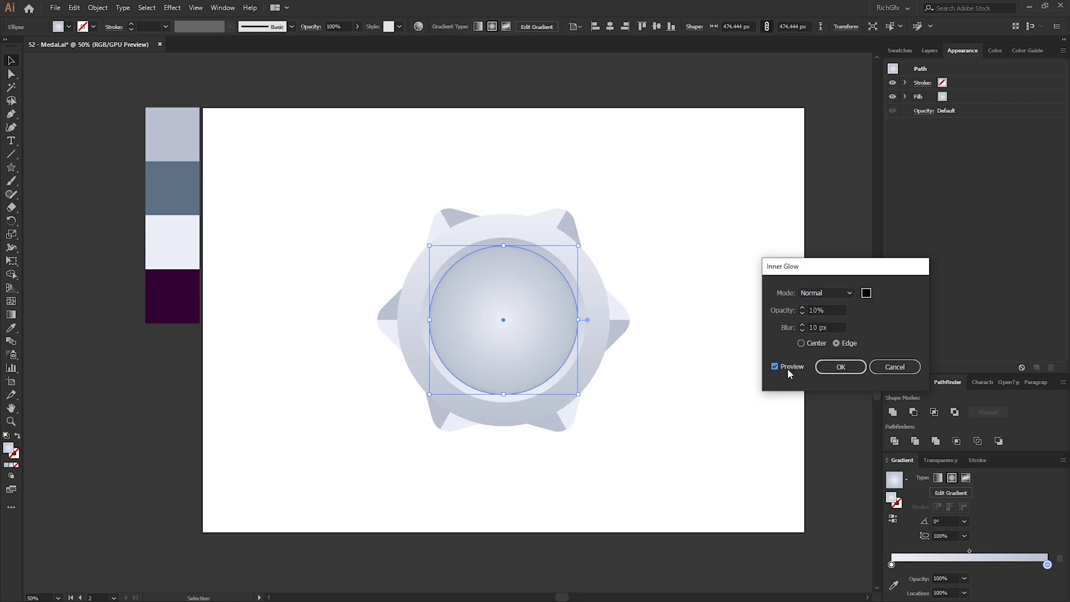
pyautogui.press('Return')
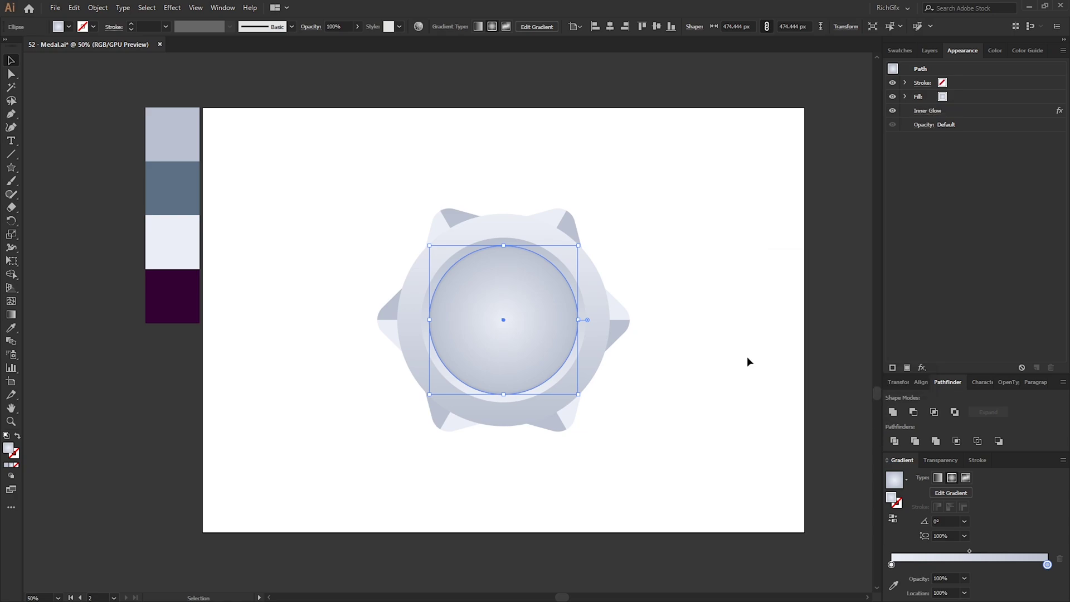
pyautogui.click(747, 359)
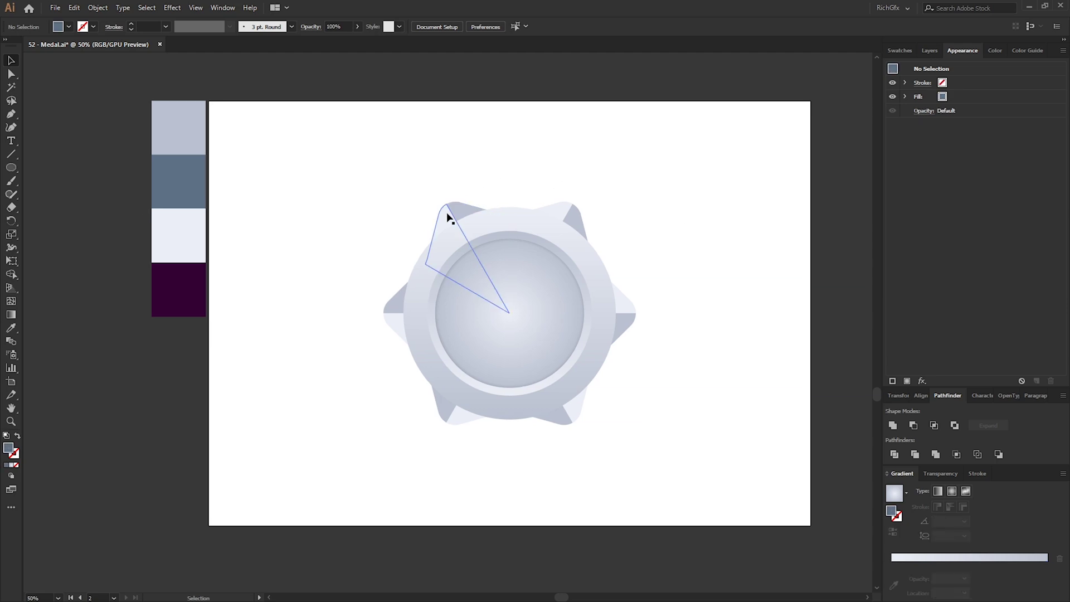
# Create a six-point slate-blue star with radii of 200 px and 275 px
pyautogui.click(8, 169)
pyautogui.moveTo(8, 169); pyautogui.dragTo(65, 219)
pyautogui.click(403, 207)
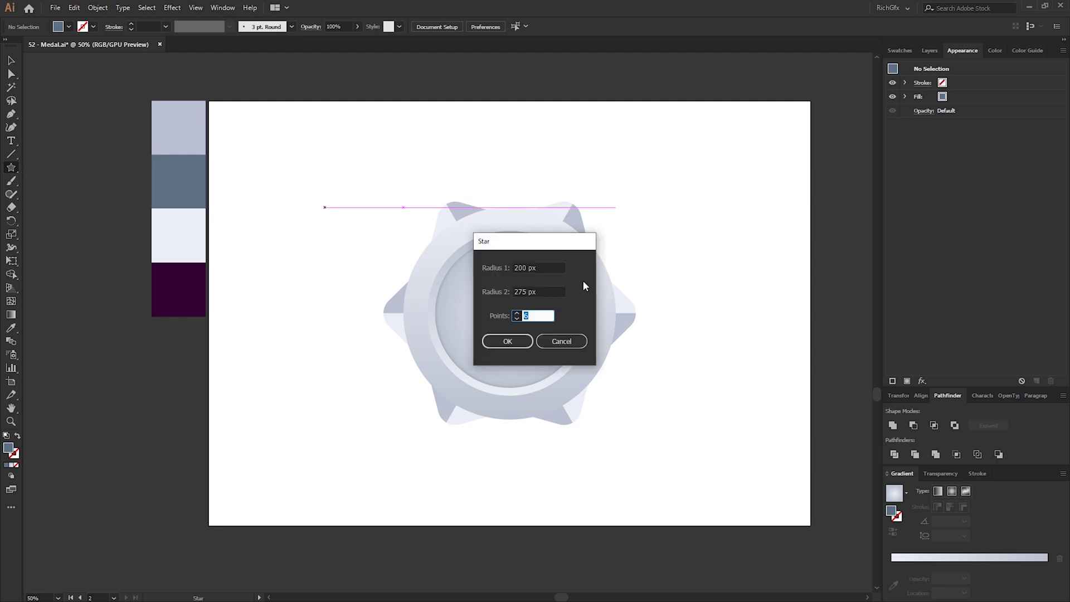
pyautogui.click(513, 341)
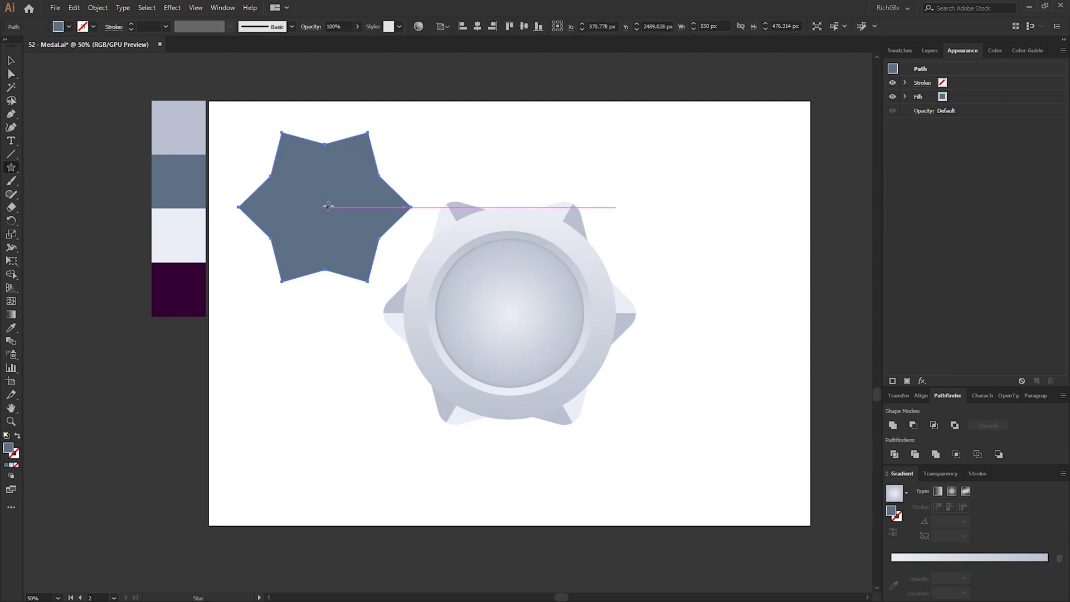
# Align the new star to the horizontal and vertical centre of the artboard
pyautogui.click(11, 61)
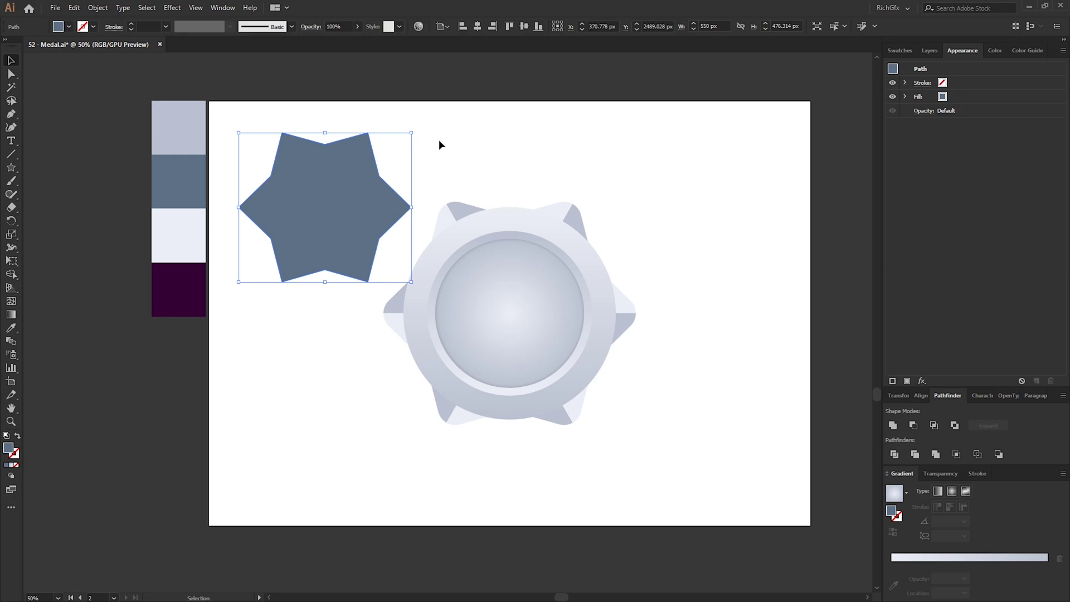
pyautogui.click(477, 26)
pyautogui.click(524, 26)
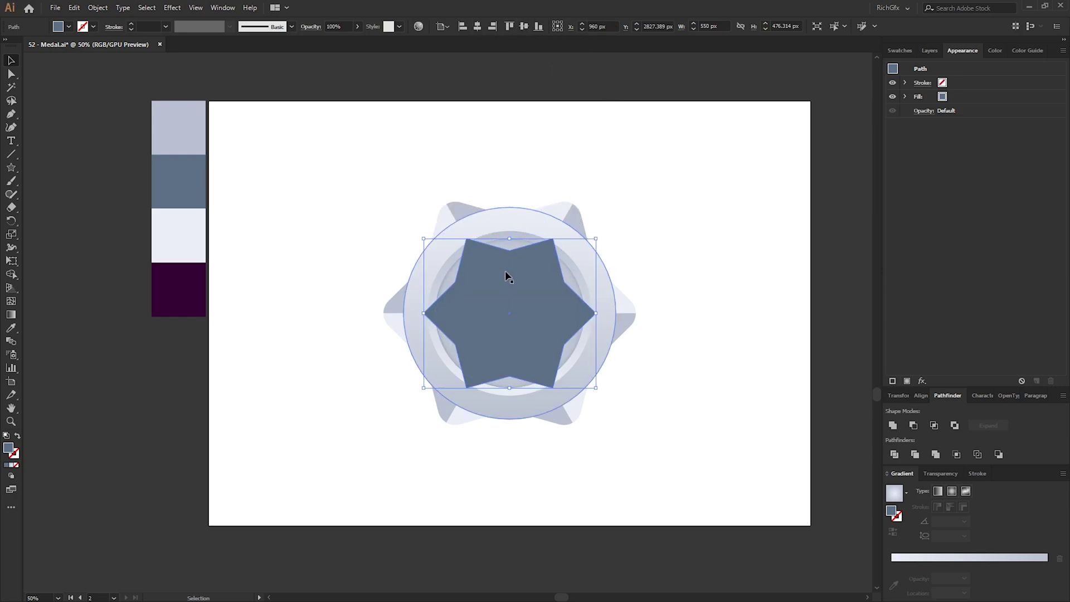
# Rotate the centred star about 30° so one point faces up and scale it down to about 243 × 278 px
pyautogui.hotkey('ctrl', '+')
pyautogui.hotkey('ctrl', '+')
pyautogui.moveTo(705, 173); pyautogui.dragTo(760, 284)
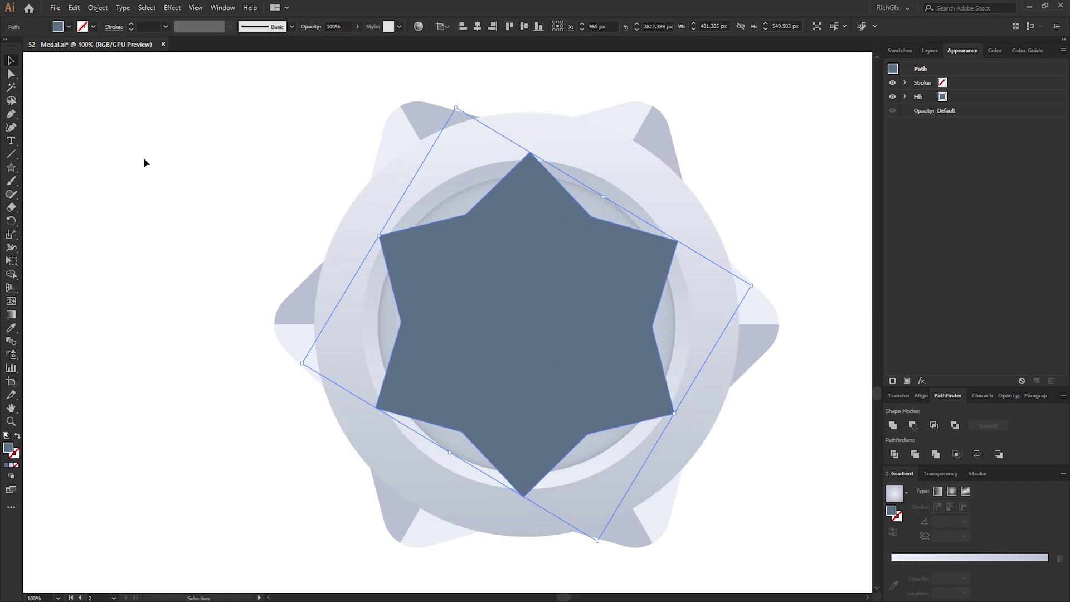
pyautogui.moveTo(456, 108); pyautogui.dragTo(488, 203)
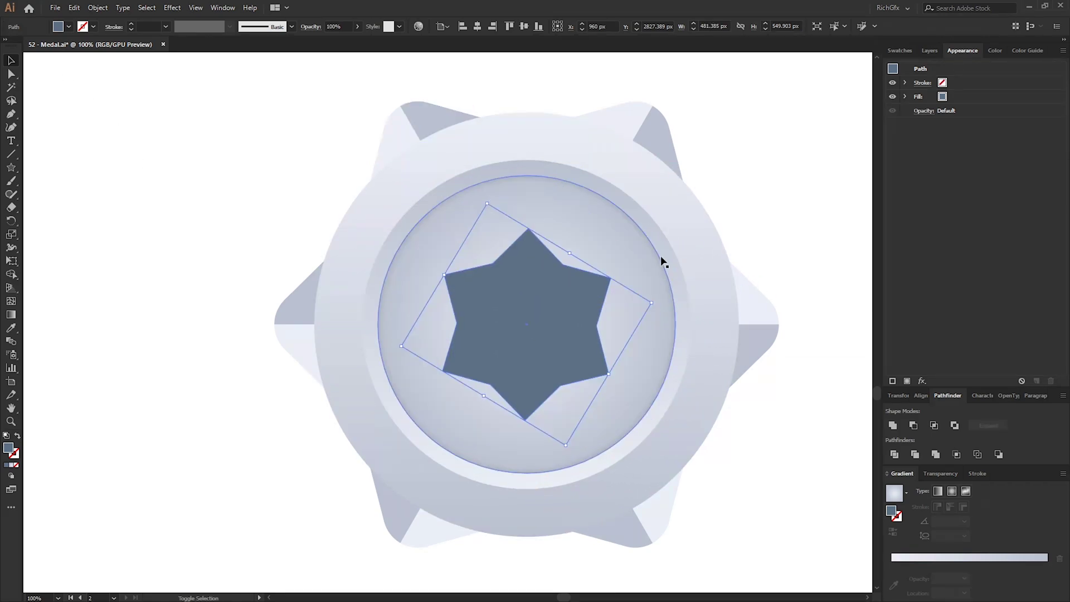
pyautogui.moveTo(653, 304); pyautogui.dragTo(643, 306)
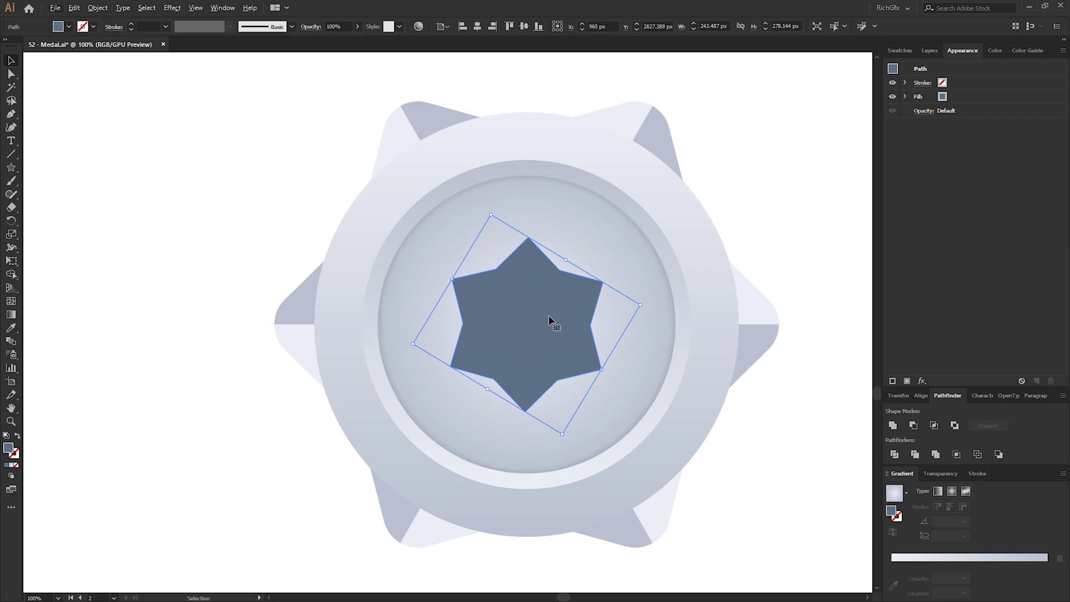
# Place a duplicate of the slate-blue star on the empty artboard area left of the medal
pyautogui.moveTo(550, 319); pyautogui.dragTo(172, 301)
pyautogui.click(289, 206)
pyautogui.moveTo(233, 168); pyautogui.dragTo(543, 191)
pyautogui.hotkey('ctrl', '=')
pyautogui.moveTo(580, 266); pyautogui.dragTo(510, 266)
# With the Pen tool, draw six straight 1 px green lines without fill connecting the star copy's opposite outer and inner corners
pyautogui.click(11, 114)
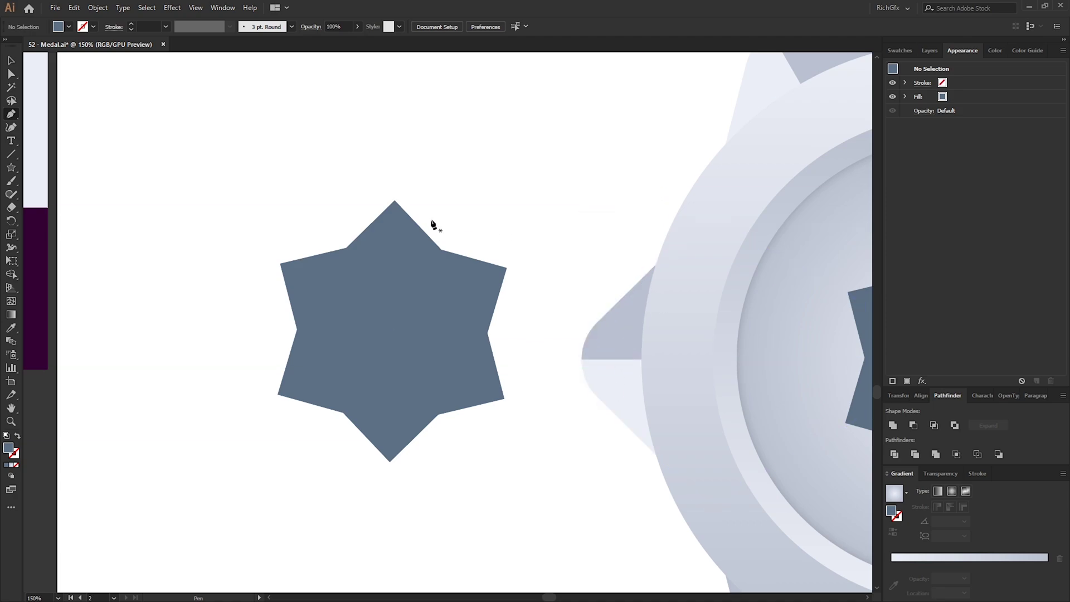
pyautogui.click(396, 202)
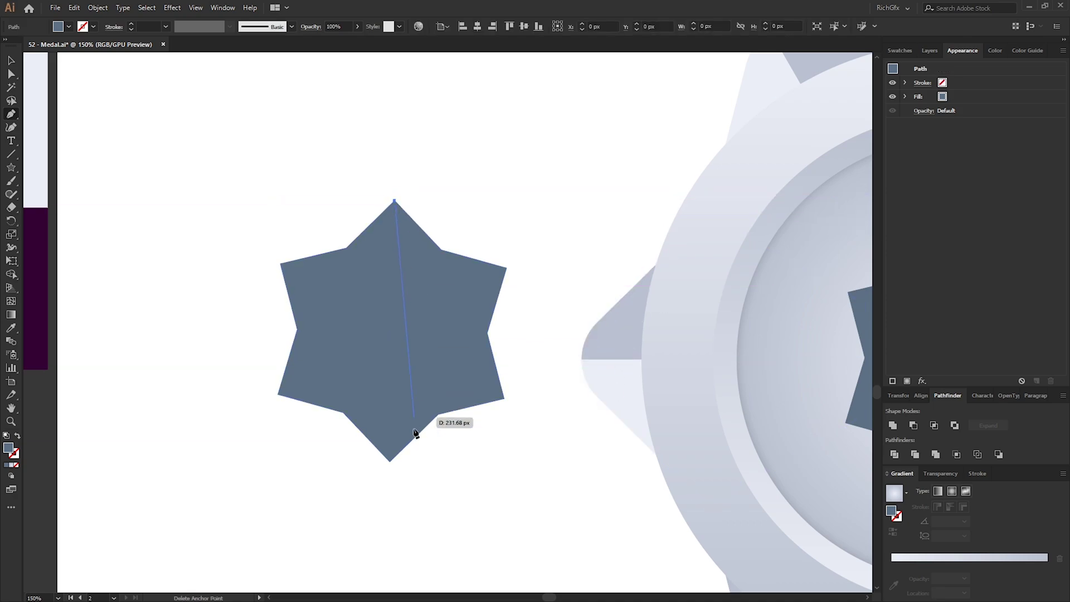
pyautogui.click(390, 461)
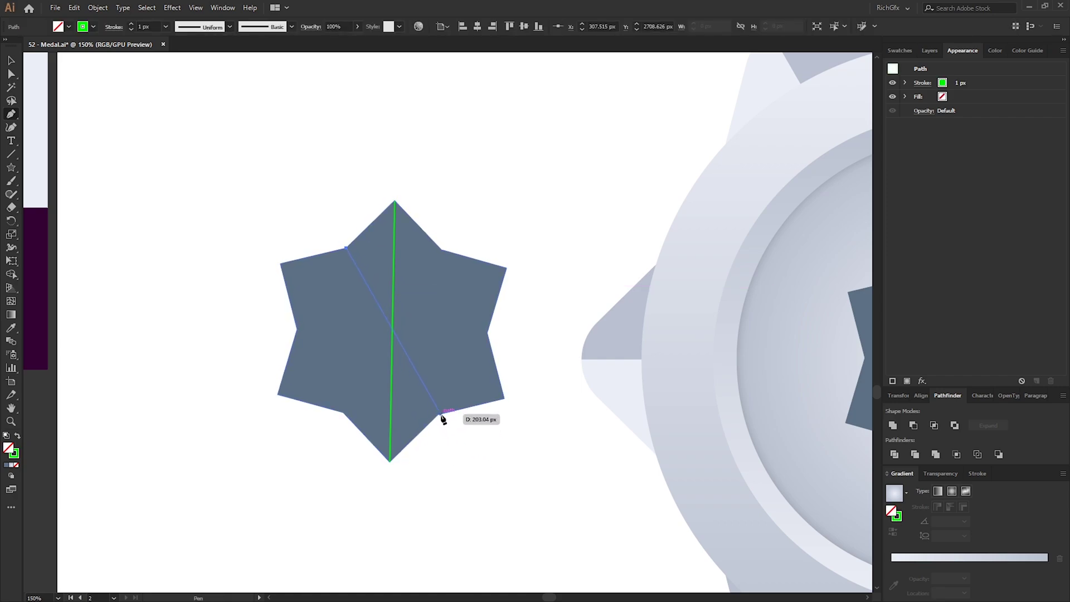
pyautogui.click(439, 414)
pyautogui.press('Return')
pyautogui.click(442, 249)
pyautogui.click(344, 412)
pyautogui.press('Return')
pyautogui.click(281, 263)
pyautogui.click(505, 398)
pyautogui.press('Return')
pyautogui.click(506, 268)
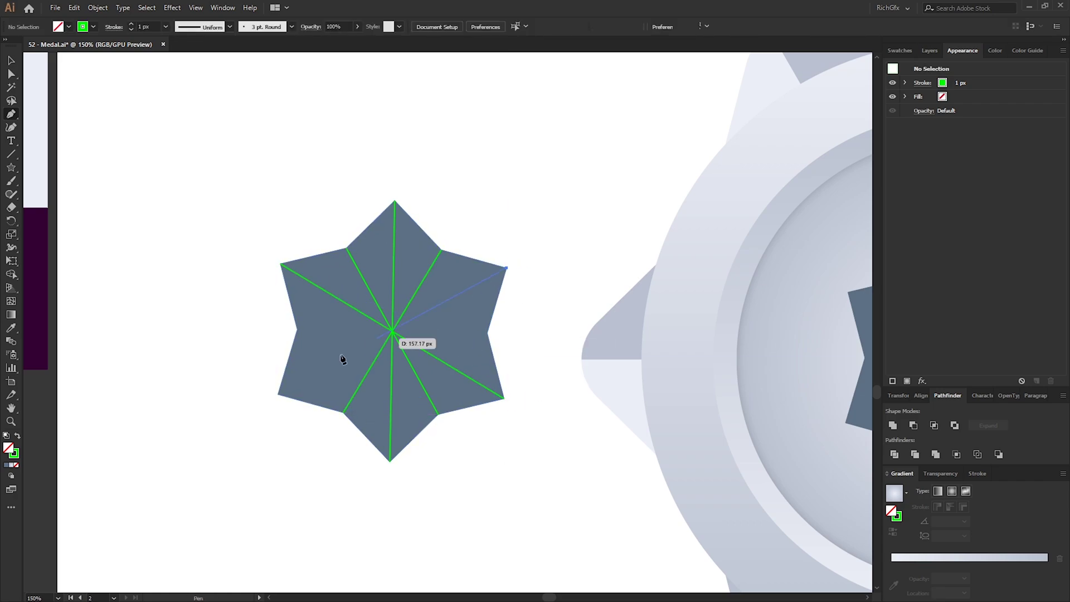
pyautogui.click(279, 395)
pyautogui.press('Return')
pyautogui.click(488, 333)
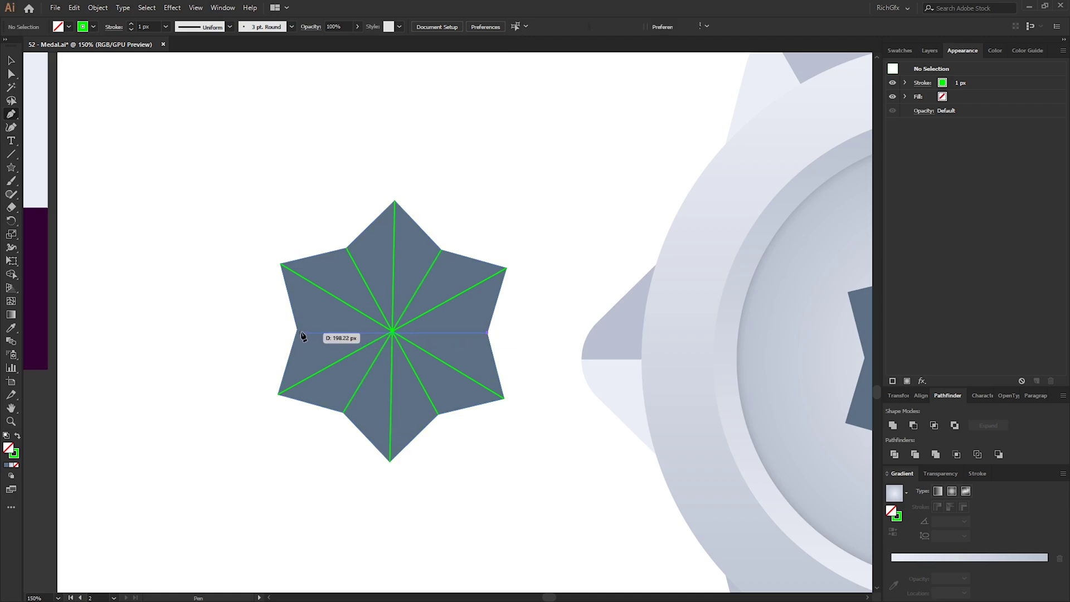
pyautogui.click(297, 330)
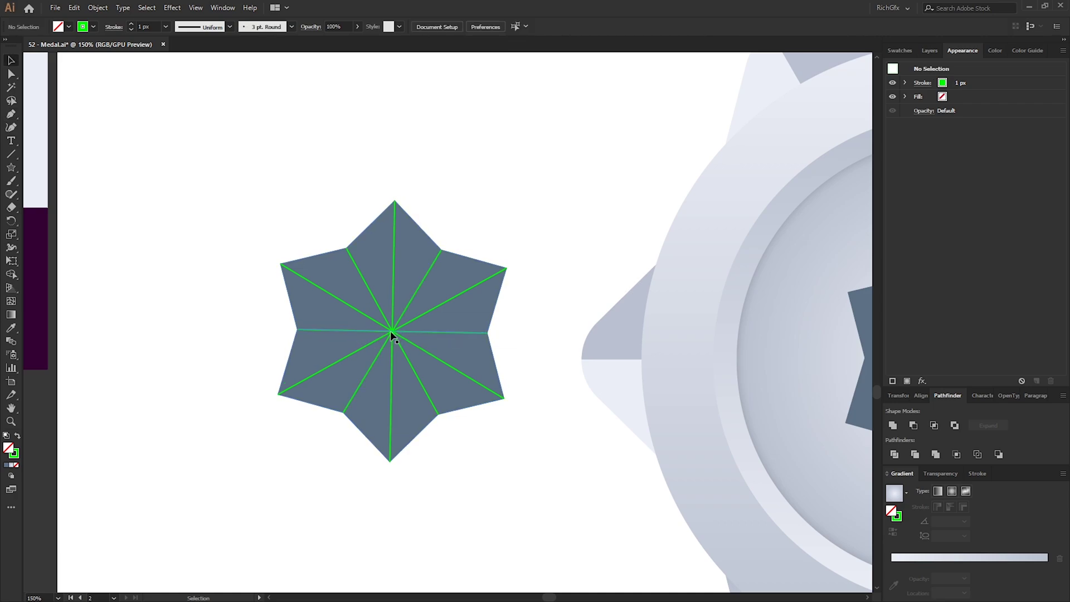
# Group all the green lines and enlarge the group around its centre to about 339 × 387 px, extending beyond the star
pyautogui.press('v')
pyautogui.click(147, 8)
pyautogui.moveTo(246, 113)
pyautogui.click(329, 114)
pyautogui.click(98, 8)
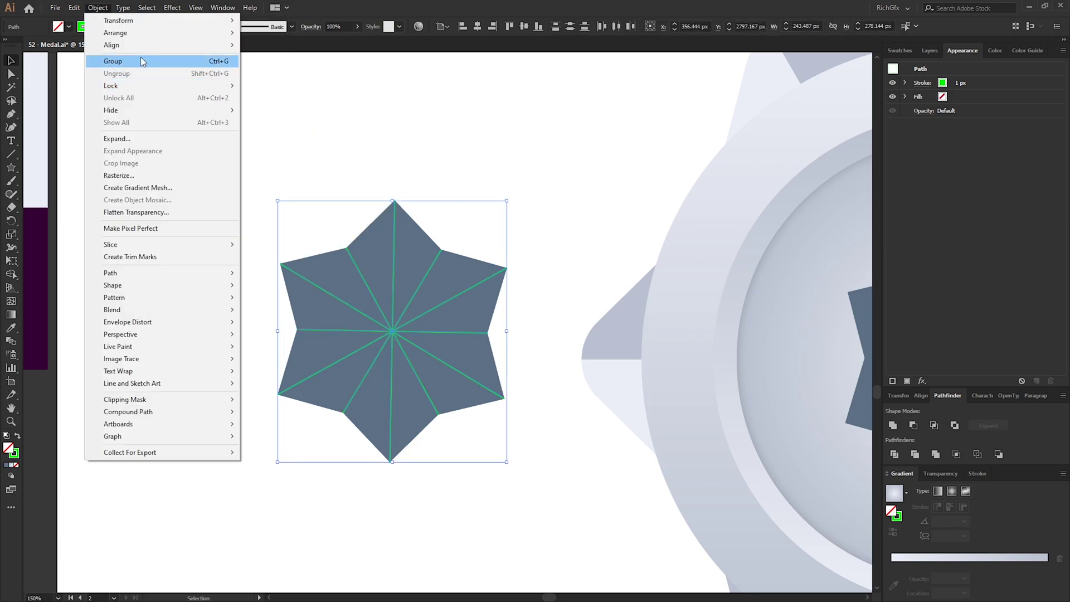
pyautogui.click(140, 62)
pyautogui.moveTo(507, 200); pyautogui.dragTo(580, 160)
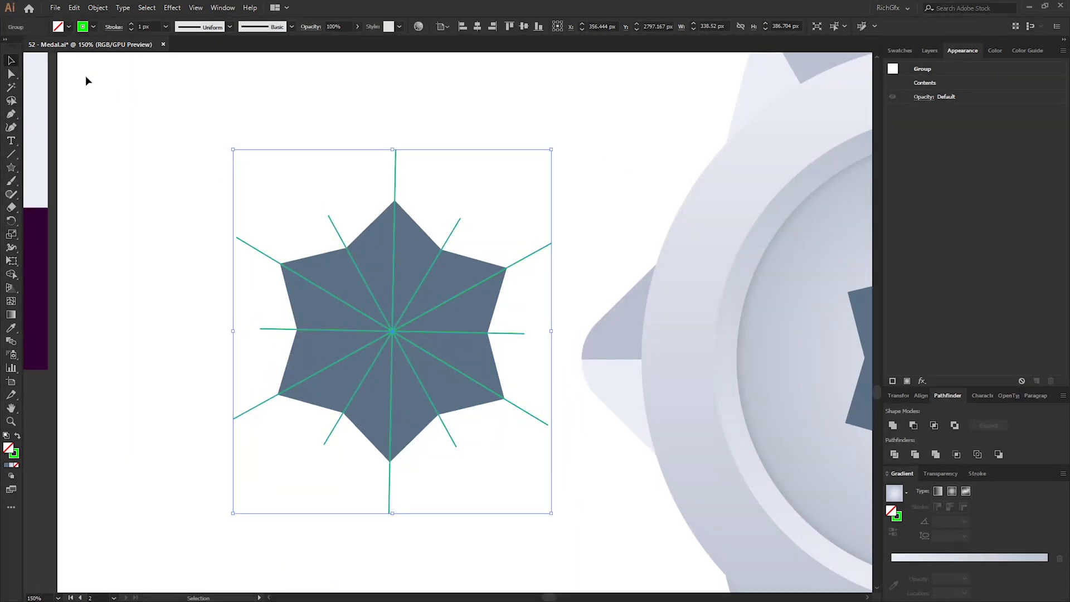
# Split the star copy into facets along the green lines with the Pathfinder Divide operation
pyautogui.click(265, 182)
pyautogui.moveTo(507, 498); pyautogui.dragTo(553, 516)
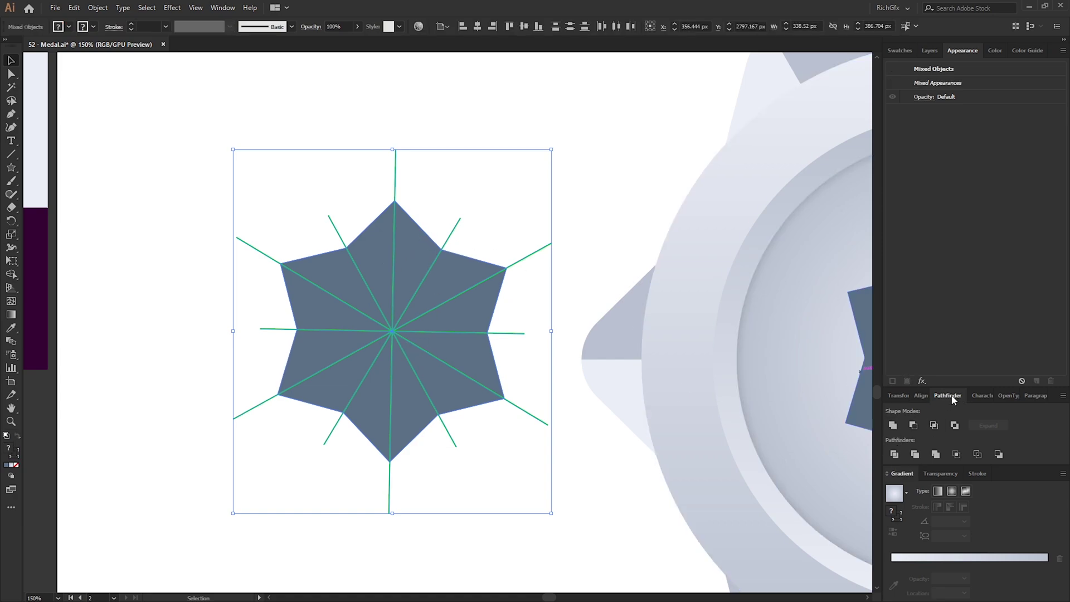
pyautogui.click(897, 455)
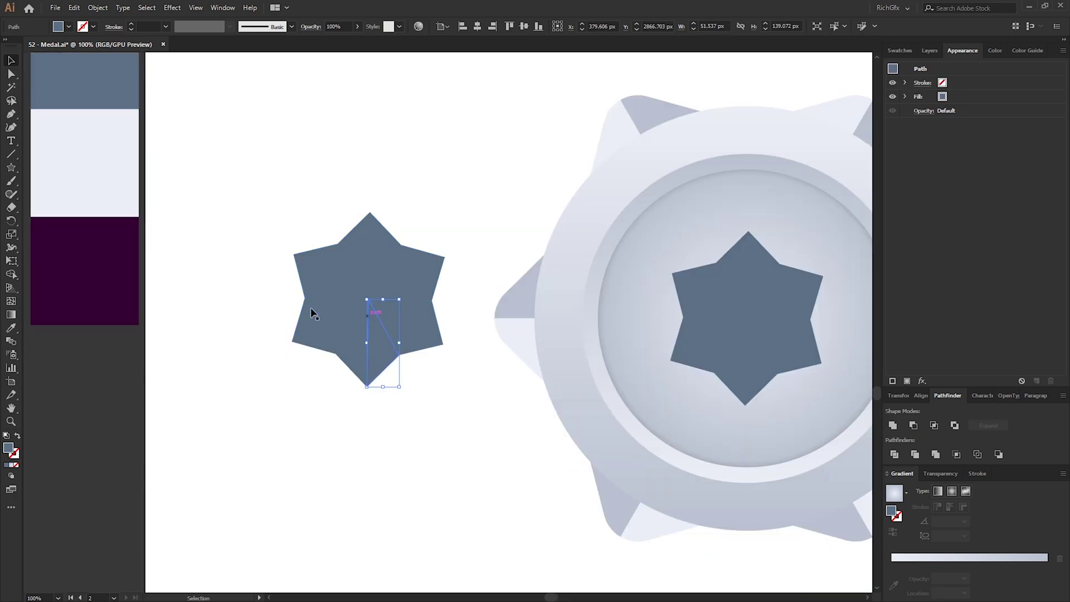
pyautogui.moveTo(462, 390); pyautogui.dragTo(275, 200)
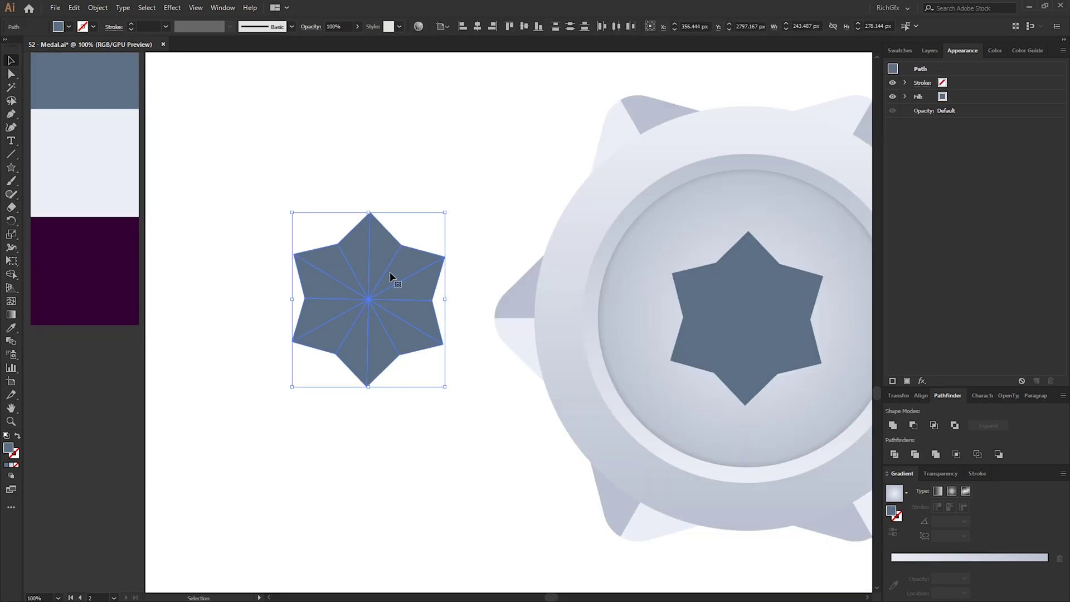
pyautogui.click(420, 358)
pyautogui.click(420, 310)
pyautogui.click(423, 276)
pyautogui.click(370, 245)
pyautogui.click(453, 393)
# Copy the innermost circle's radial gradient onto all facets of the divided star with the Eyedropper
pyautogui.moveTo(450, 371); pyautogui.dragTo(260, 195)
pyautogui.press('i')
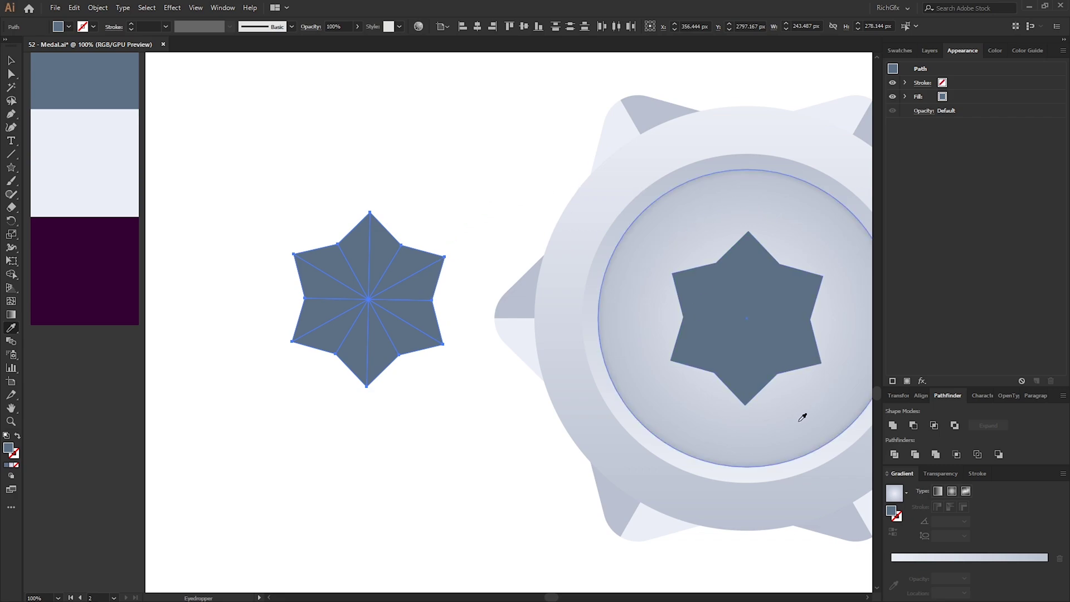
pyautogui.click(698, 221)
pyautogui.click(11, 61)
pyautogui.click(251, 172)
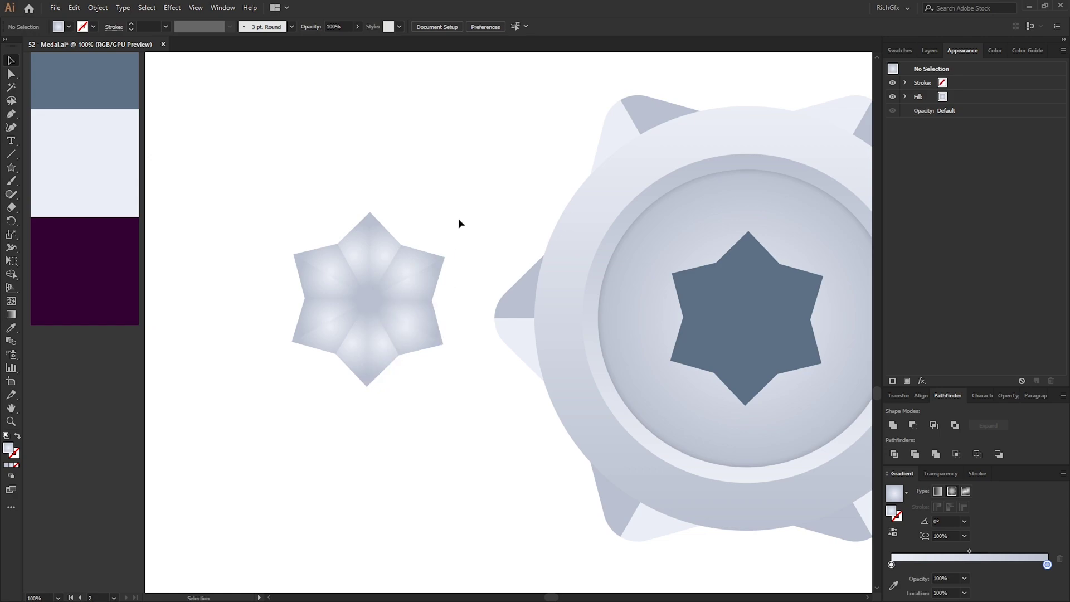
# Reverse the gradient on every second facet of the divided star
pyautogui.click(382, 250)
pyautogui.keyDown('shift'); pyautogui.click(424, 285); pyautogui.keyUp('shift')
pyautogui.keyDown('shift'); pyautogui.click(398, 345); pyautogui.keyUp('shift')
pyautogui.keyDown('shift'); pyautogui.click(349, 357); pyautogui.keyUp('shift')
pyautogui.keyDown('shift'); pyautogui.click(316, 313); pyautogui.keyUp('shift')
pyautogui.keyDown('shift'); pyautogui.click(327, 270); pyautogui.keyUp('shift')
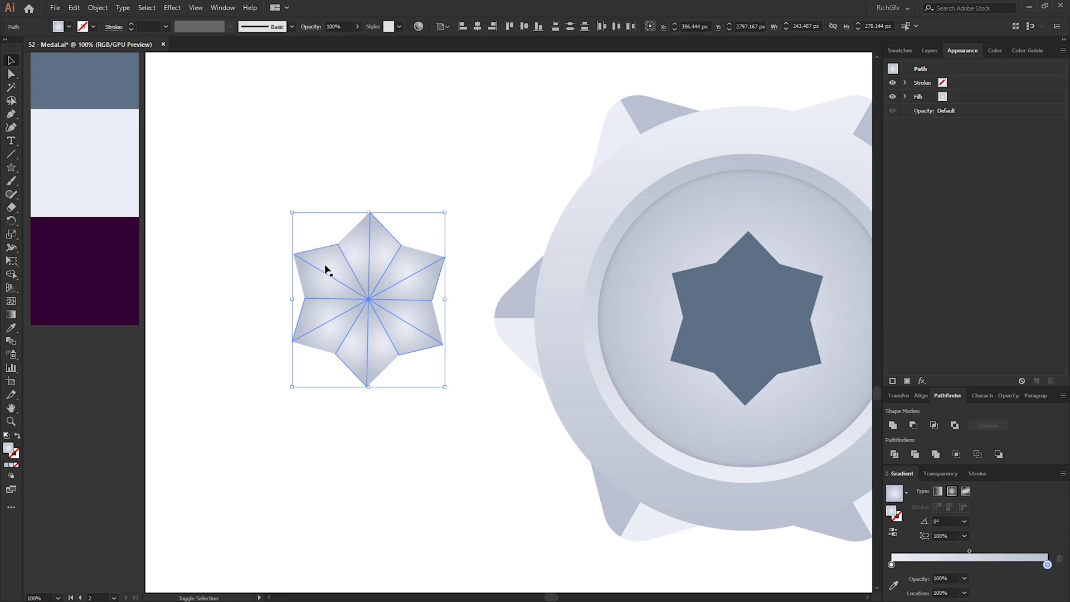
pyautogui.click(893, 534)
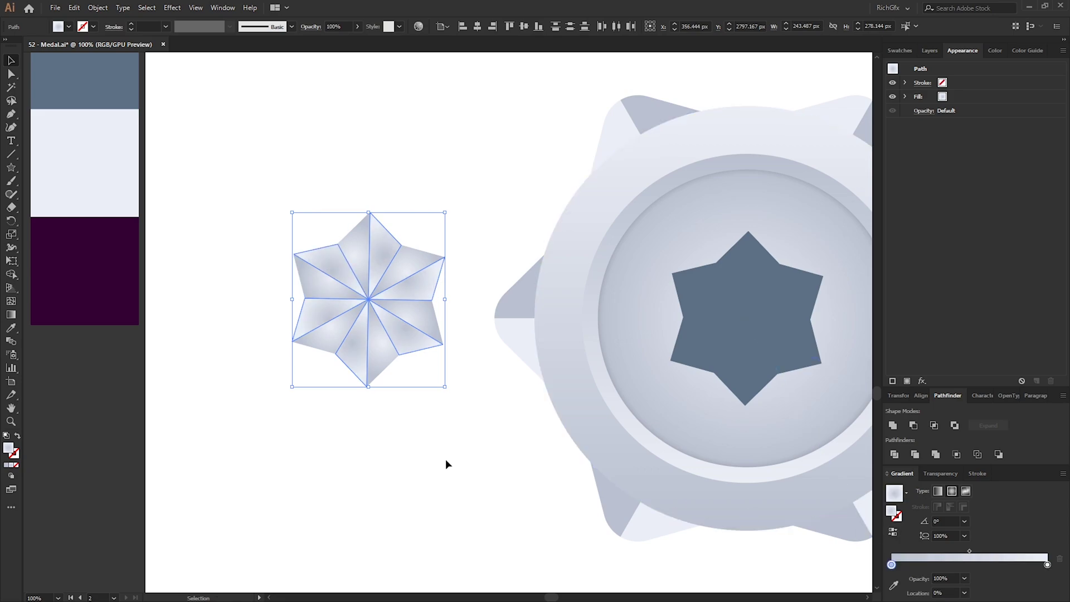
pyautogui.click(479, 479)
# Group all the facets of the gradient-filled star
pyautogui.moveTo(449, 403); pyautogui.dragTo(296, 192)
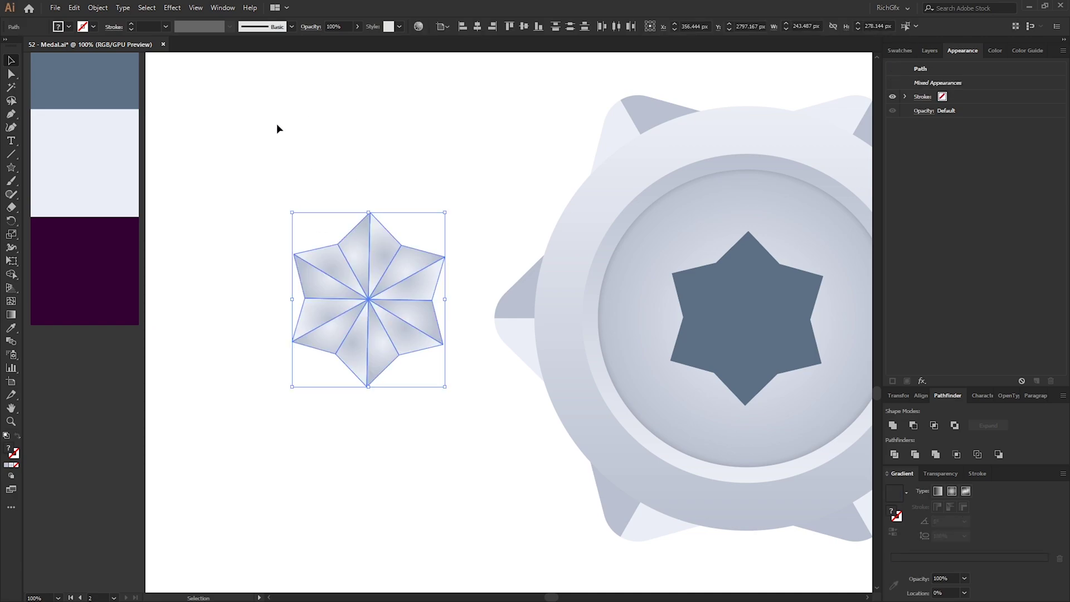
pyautogui.click(98, 8)
pyautogui.click(133, 63)
# Duplicate the faceted star group in place and scale the copy down to about 62% around its centre
pyautogui.click(75, 7)
pyautogui.click(105, 61)
pyautogui.click(74, 8)
pyautogui.click(125, 101)
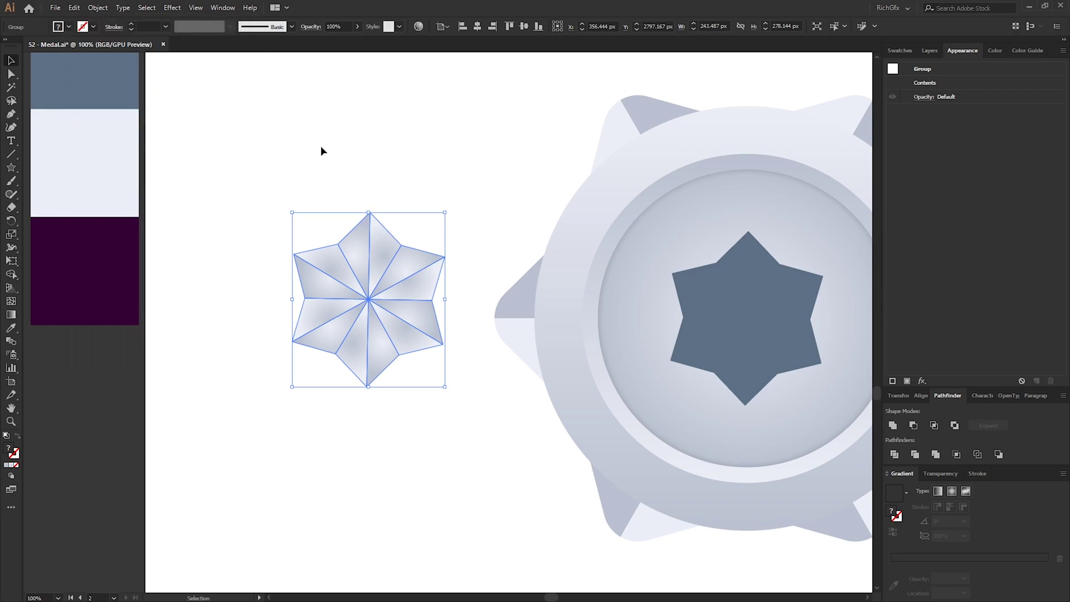
pyautogui.moveTo(295, 213); pyautogui.dragTo(322, 238)
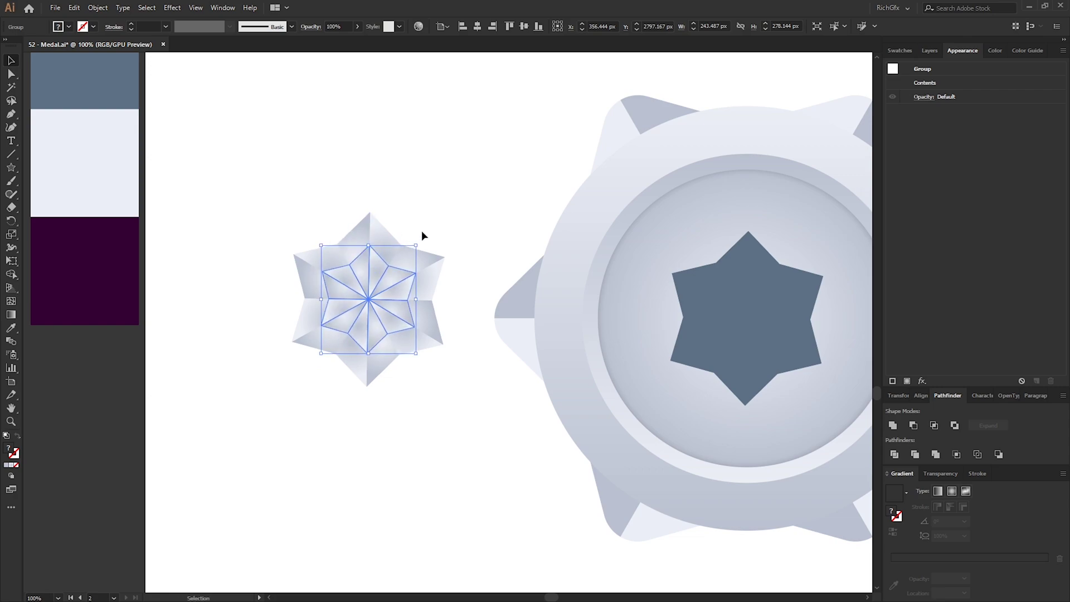
pyautogui.click(451, 357)
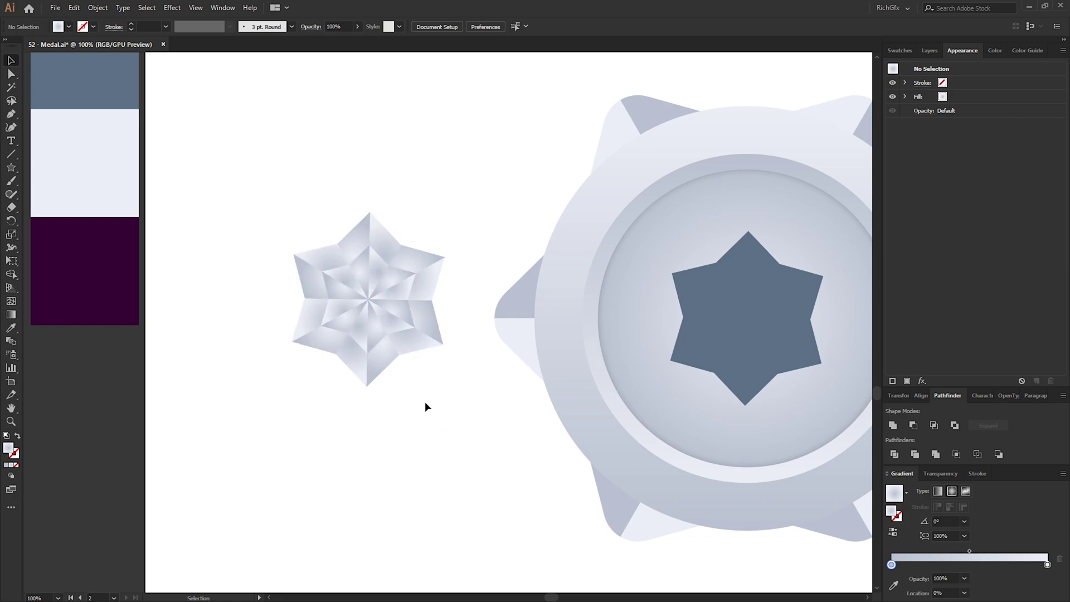
# Group the large and small faceted stars together and place a duplicate of the group directly below
pyautogui.click(327, 323)
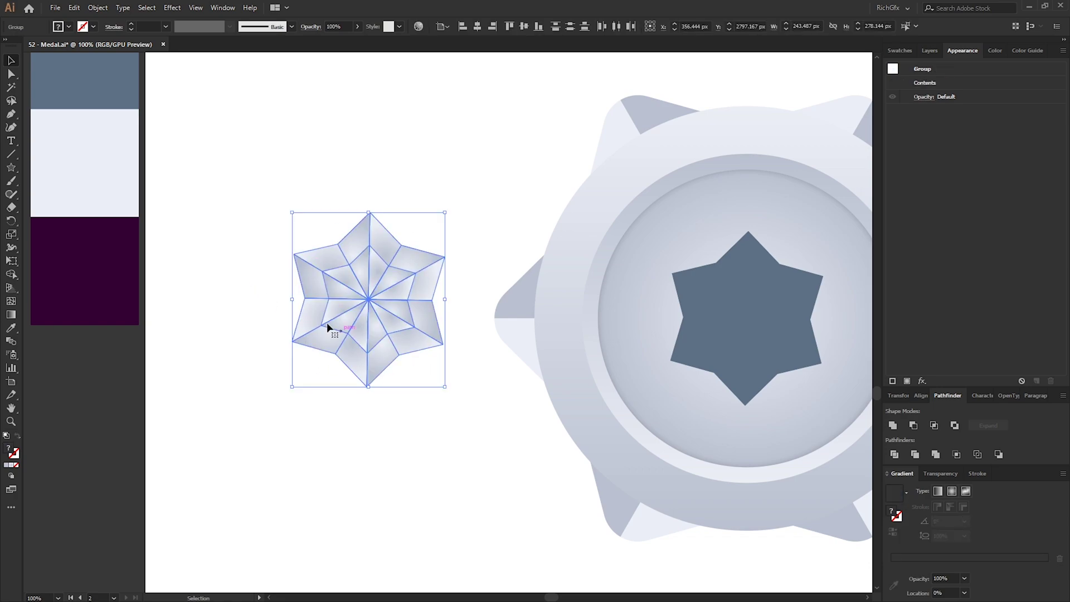
pyautogui.click(93, 9)
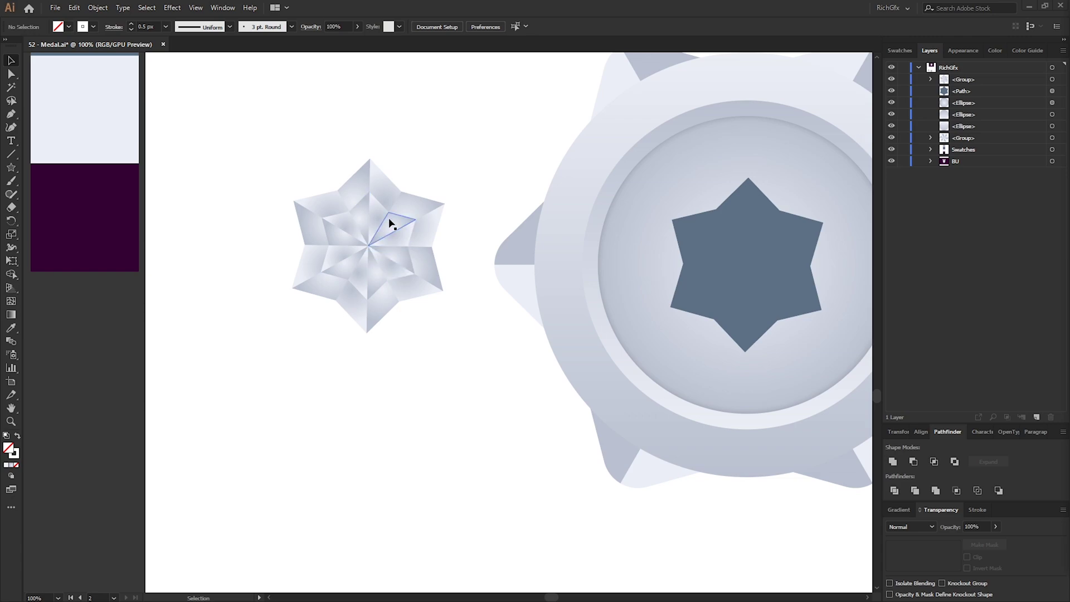
pyautogui.moveTo(389, 224); pyautogui.dragTo(412, 416)
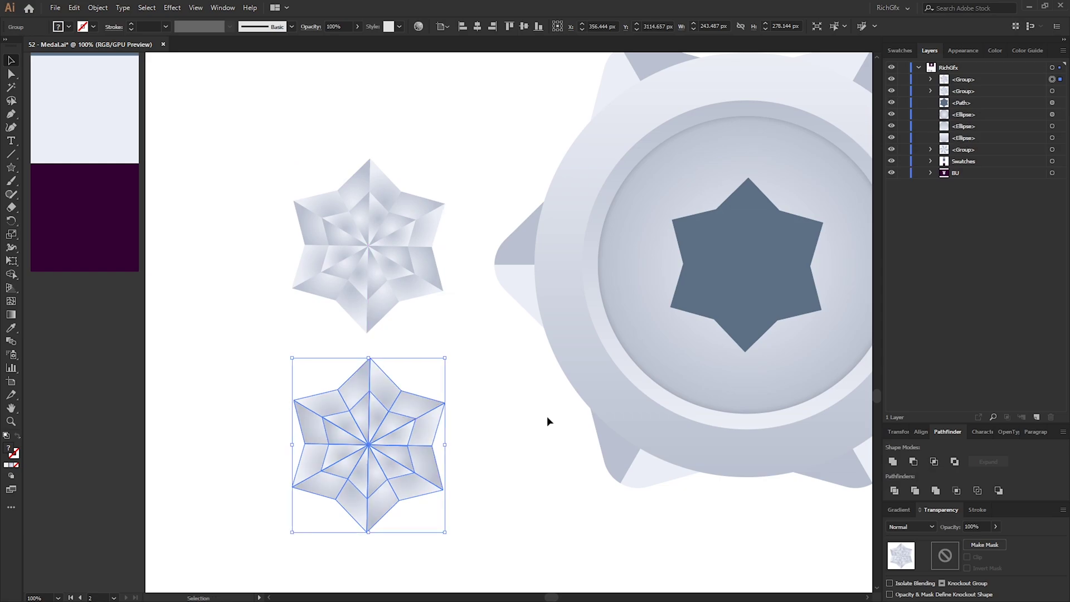
# Remove the lower duplicate star's fill, give it a white 0.5 px stroke, and set its blend mode to Soft Light
pyautogui.click(68, 26)
pyautogui.click(10, 47)
pyautogui.click(93, 26)
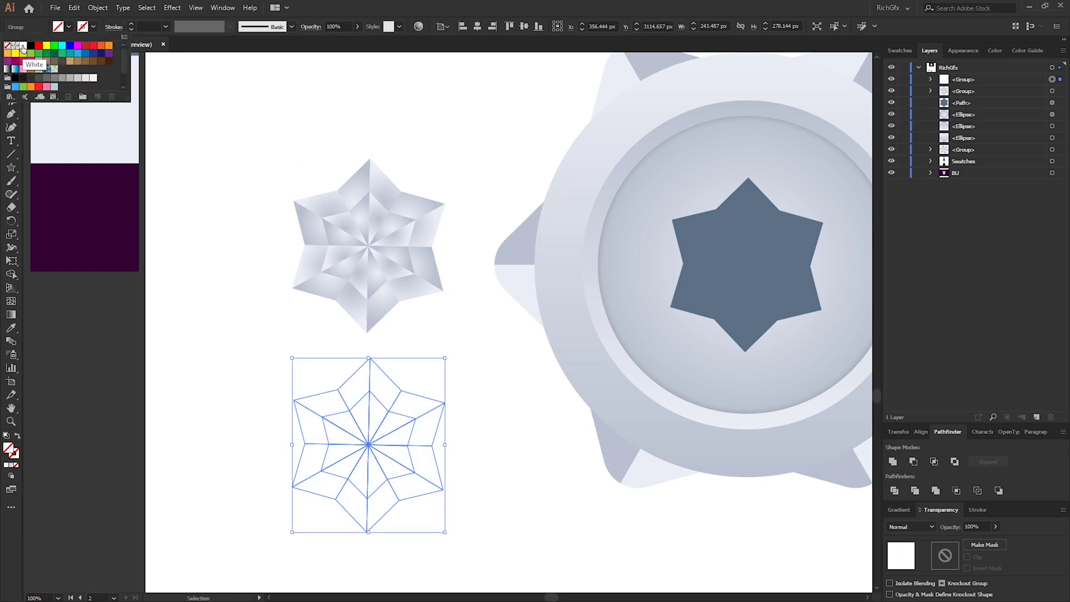
pyautogui.click(23, 46)
pyautogui.moveTo(143, 28); pyautogui.dragTo(122, 30)
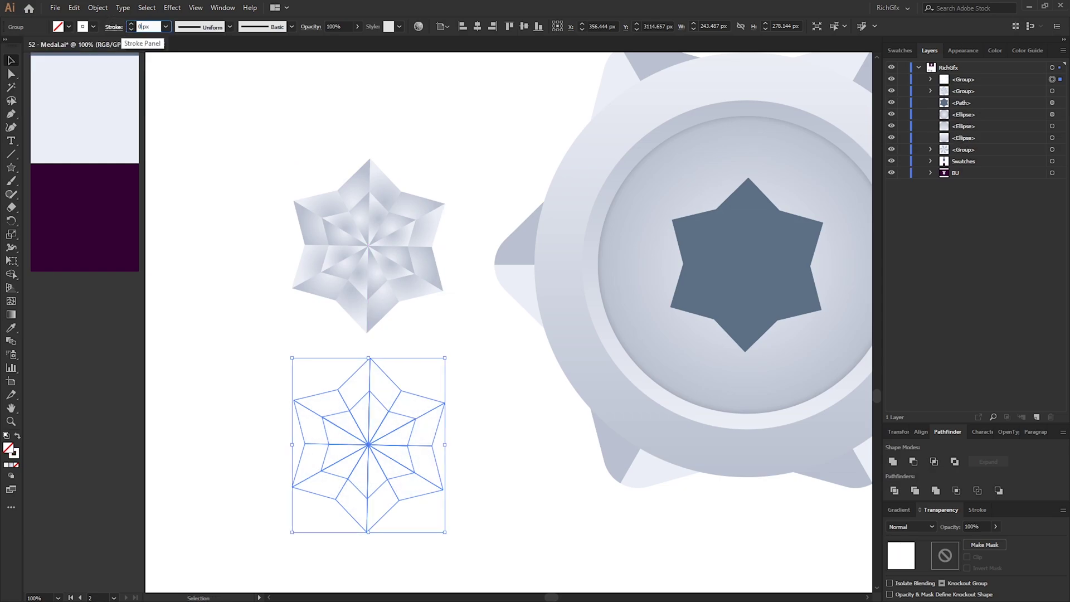
pyautogui.click(928, 528)
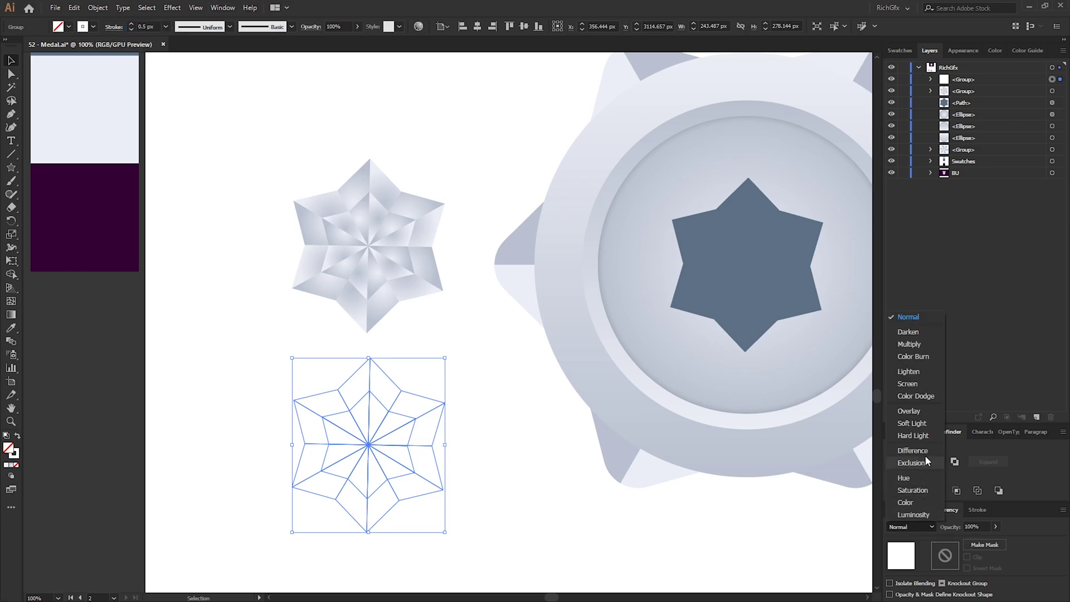
pyautogui.click(912, 424)
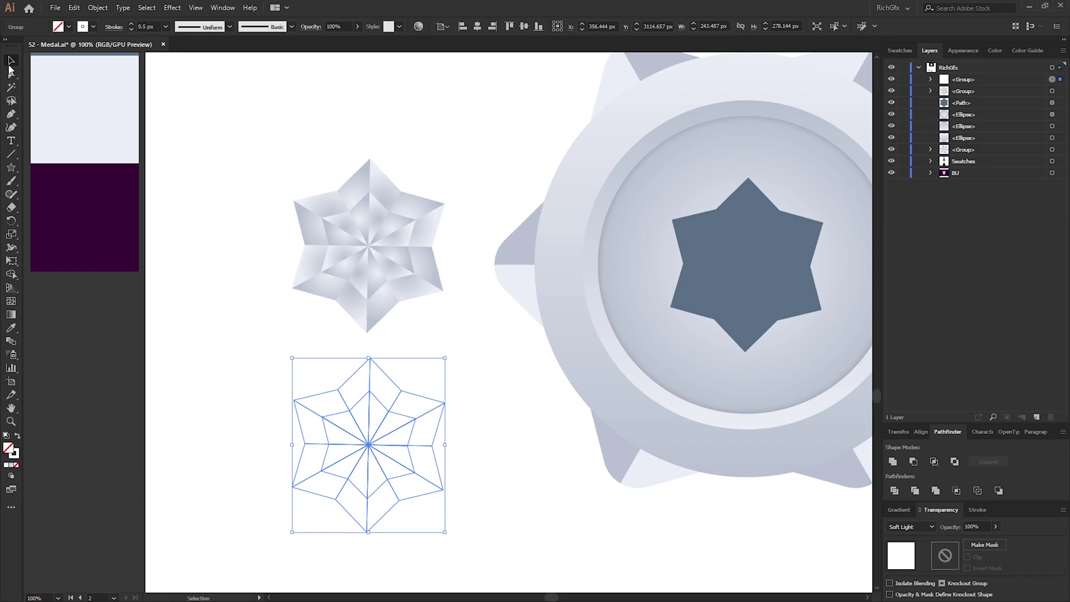
# Align the outlined star exactly over the gradient-filled star and group the two together
pyautogui.keyDown('shift'); pyautogui.click(382, 274); pyautogui.keyUp('shift')
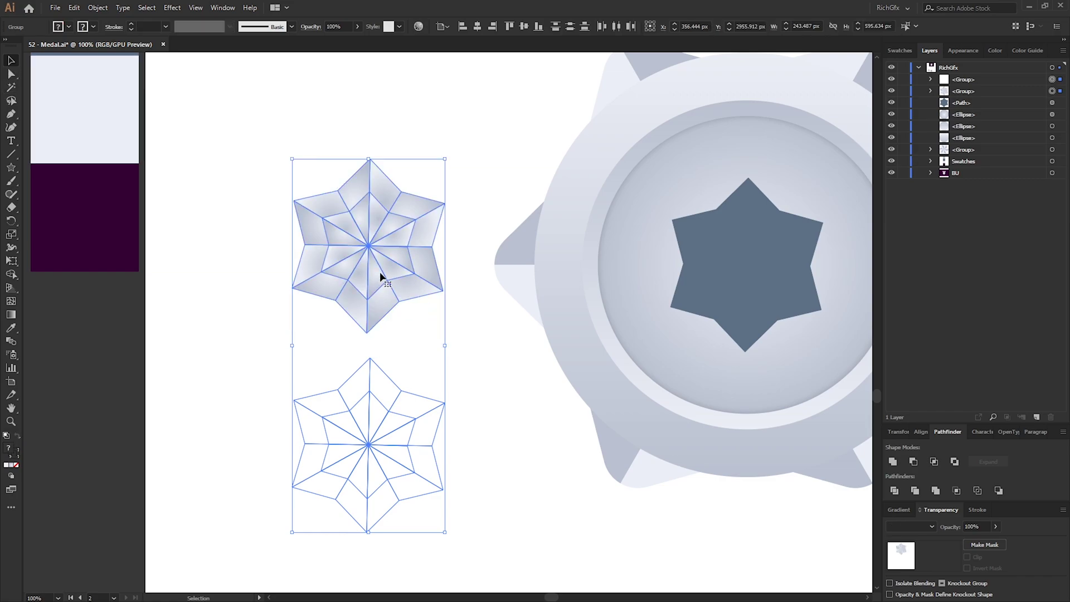
pyautogui.click(478, 27)
pyautogui.click(476, 452)
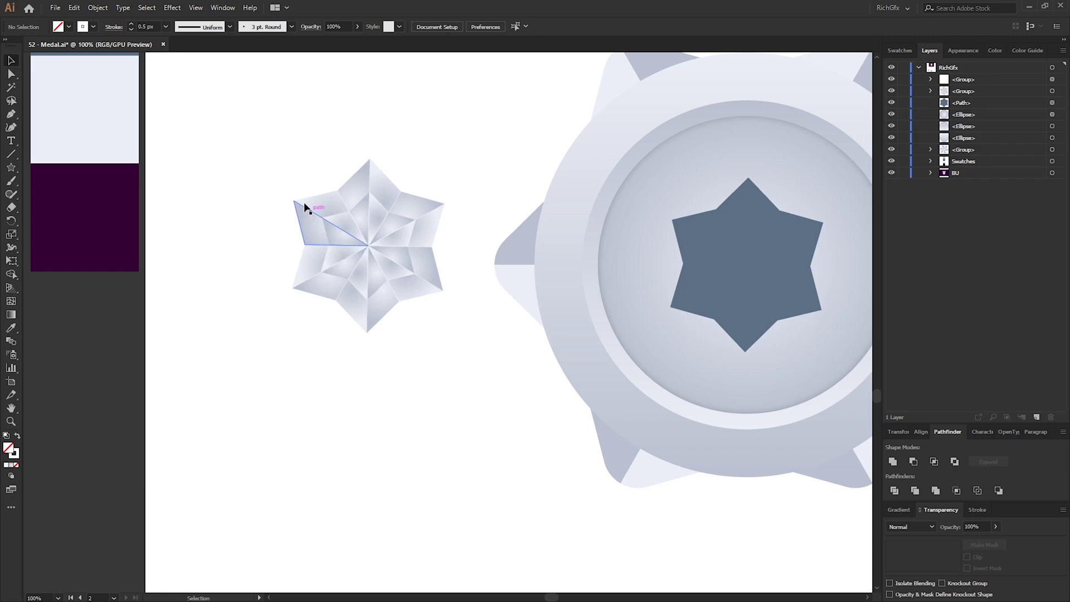
pyautogui.moveTo(249, 125); pyautogui.dragTo(450, 411)
pyautogui.click(97, 7)
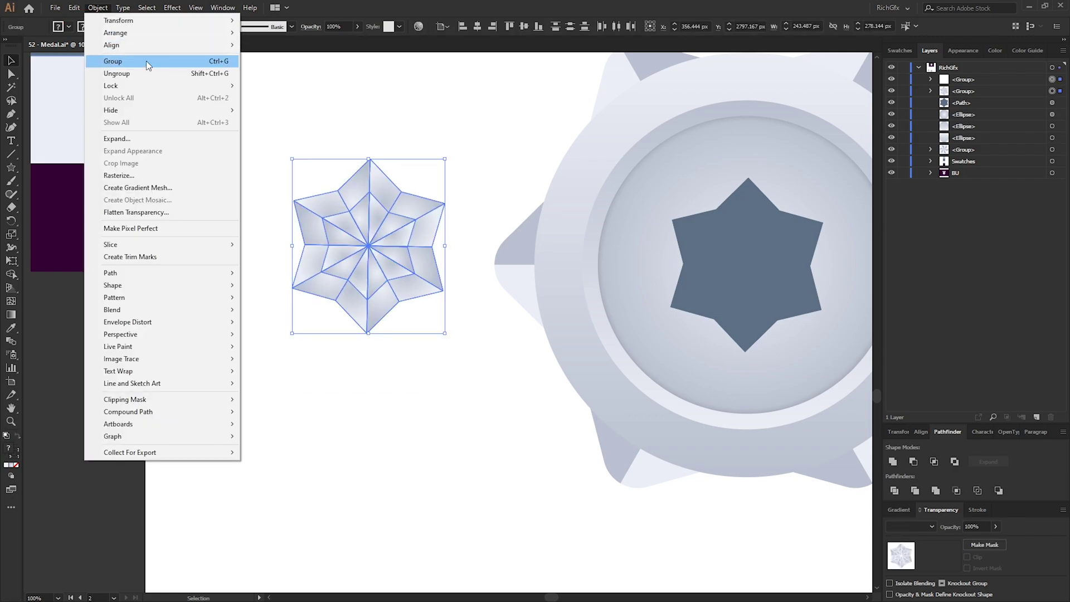
pyautogui.click(148, 65)
# Centre the grouped star over the blue star and scale it down around its centre to about 215 × 246 px
pyautogui.click(477, 28)
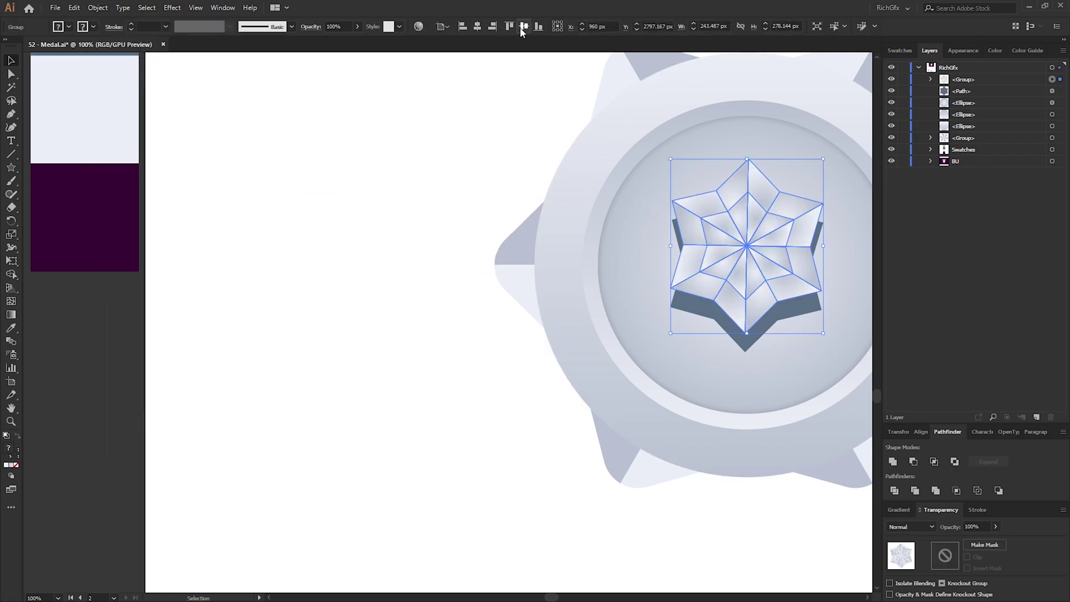
pyautogui.click(524, 26)
pyautogui.moveTo(794, 143); pyautogui.dragTo(566, 170)
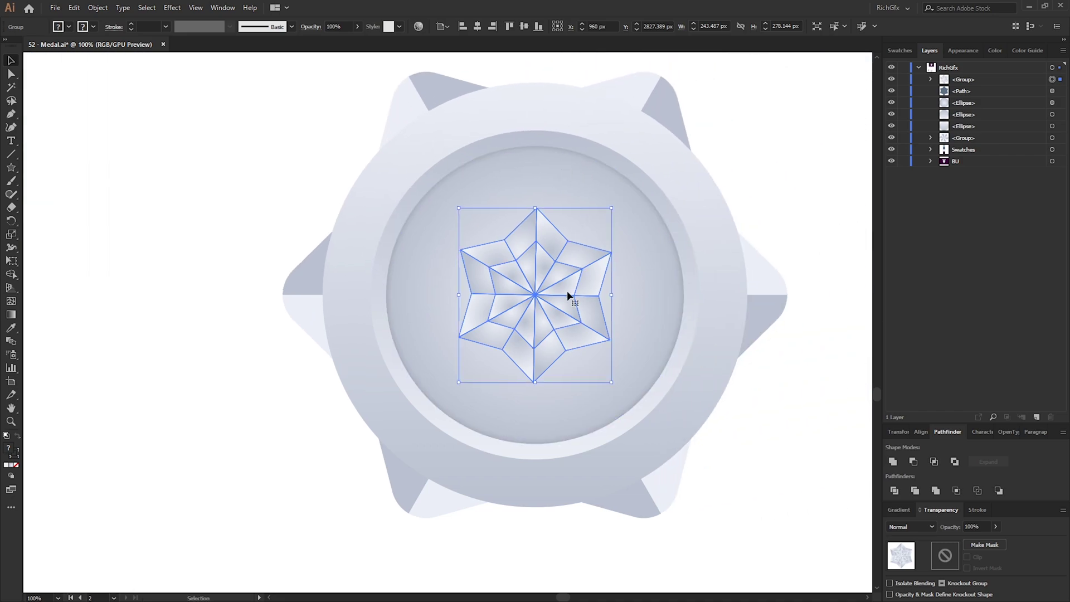
pyautogui.scroll(1, 509, 255)
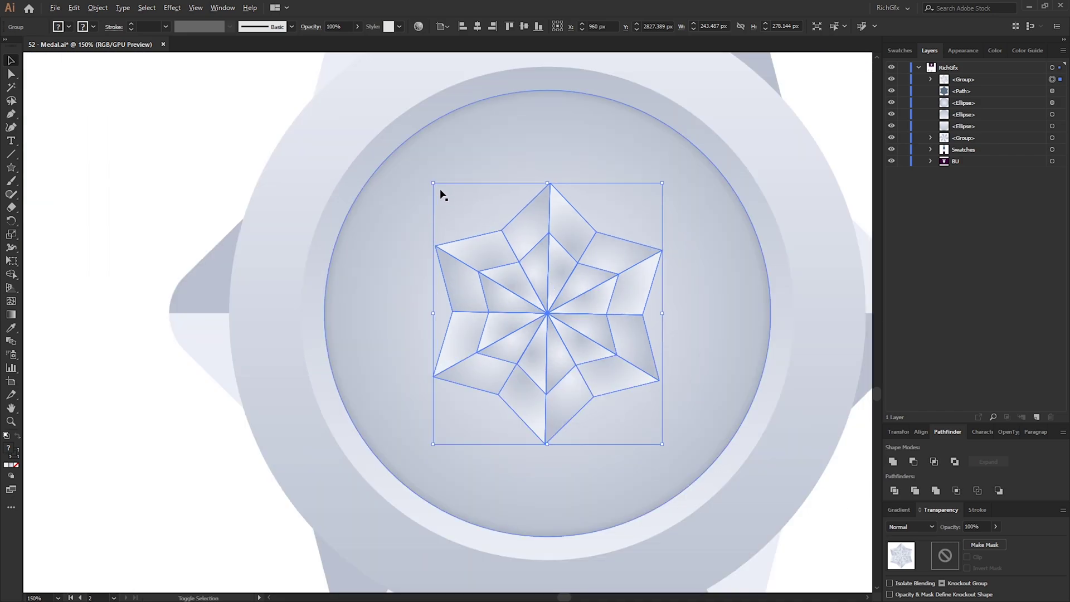
pyautogui.moveTo(435, 184); pyautogui.dragTo(649, 200)
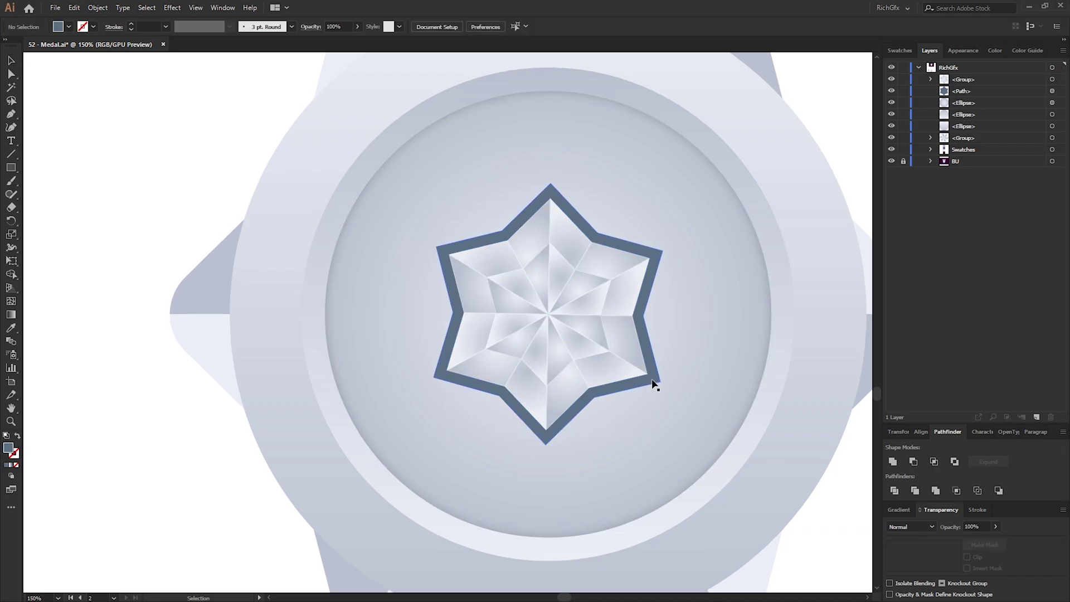
# Apply a black Inner Glow to the blue star with Normal mode and a 5 px blur from the edge
pyautogui.click(653, 383)
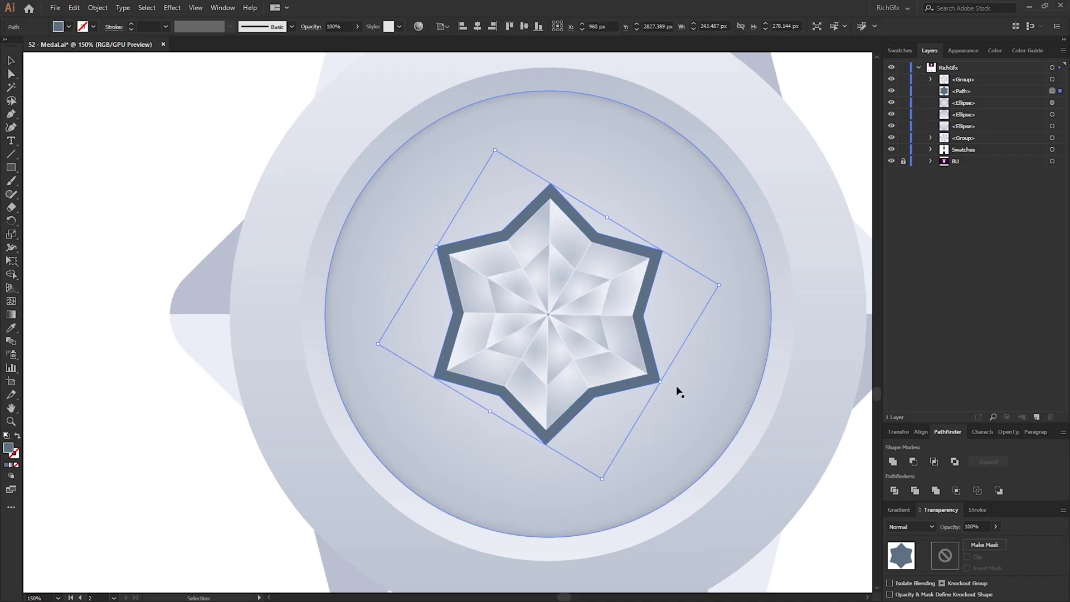
pyautogui.click(150, 9)
pyautogui.moveTo(223, 134)
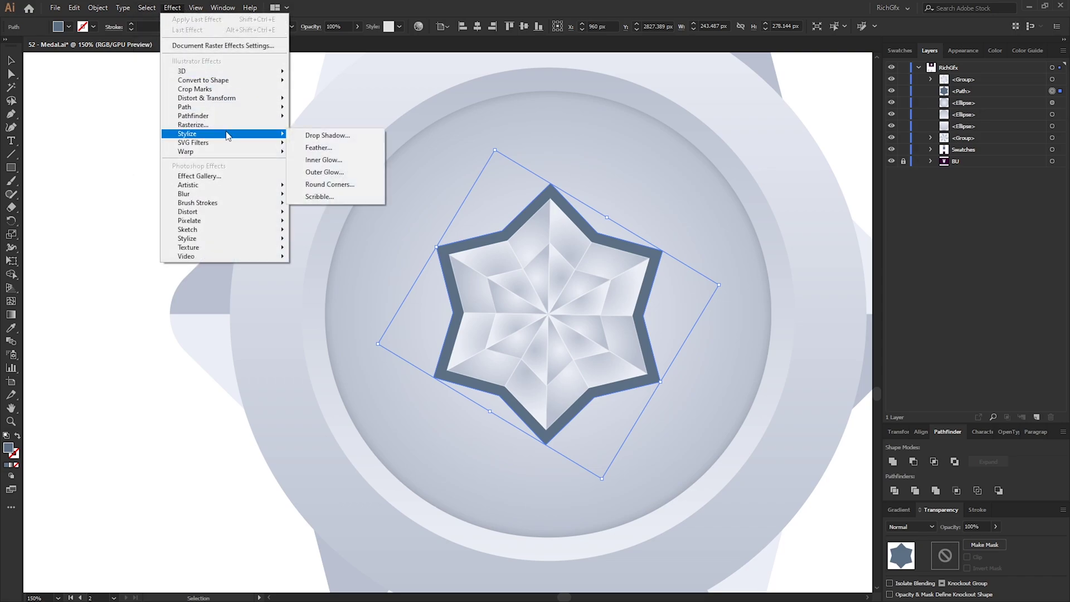
pyautogui.click(352, 156)
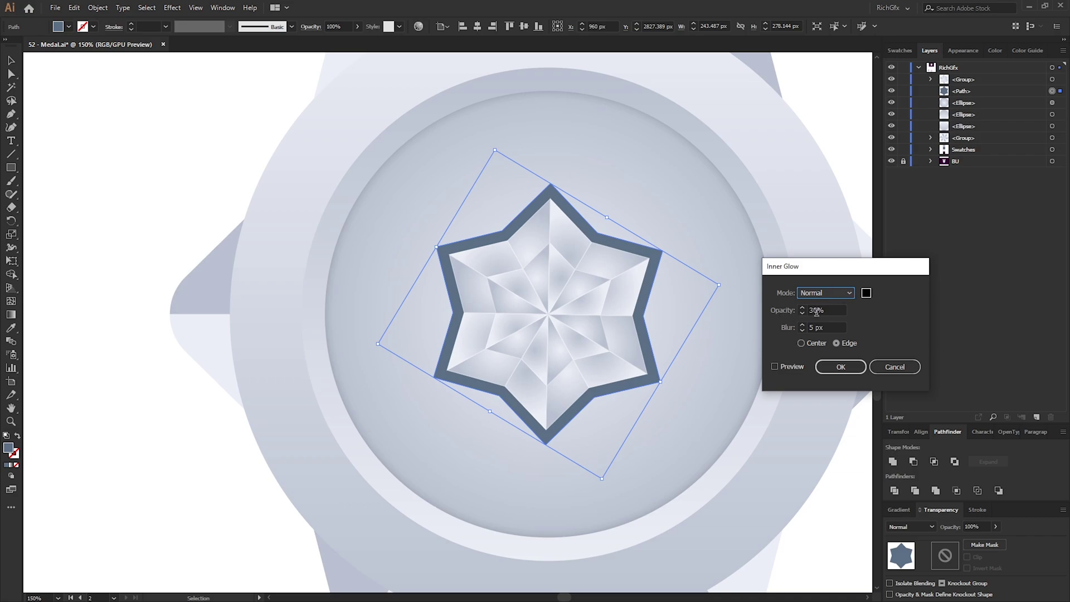
pyautogui.click(781, 369)
pyautogui.click(841, 367)
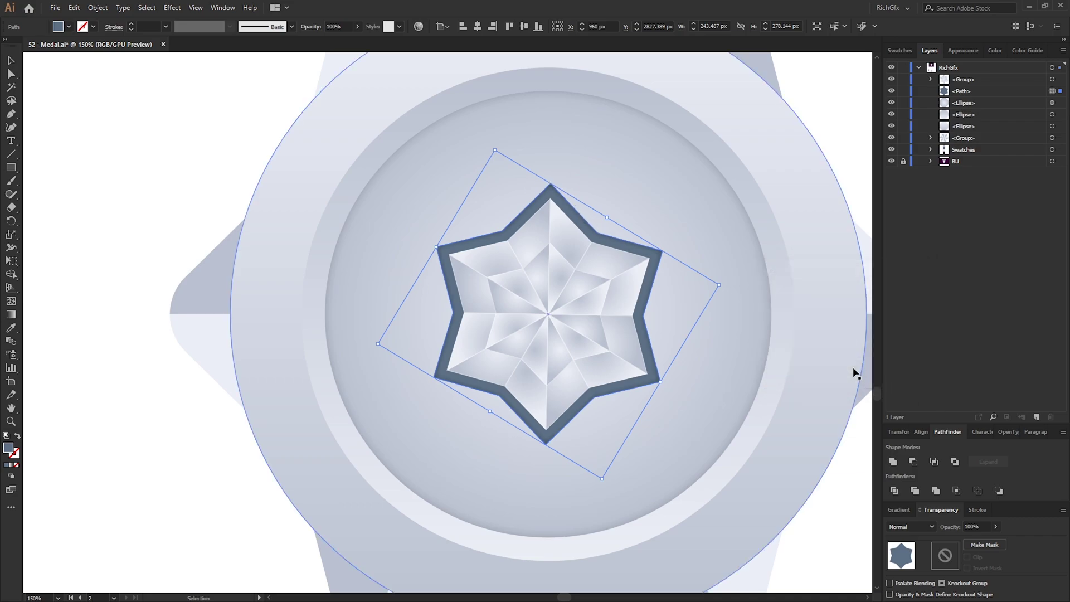
pyautogui.click(842, 526)
# Draw a tall, narrow blue rectangle about 644 px high in the empty area beside the medal
pyautogui.hotkey('ctrl', '-')
pyautogui.hotkey('ctrl', '-')
pyautogui.moveTo(675, 348); pyautogui.dragTo(657, 347)
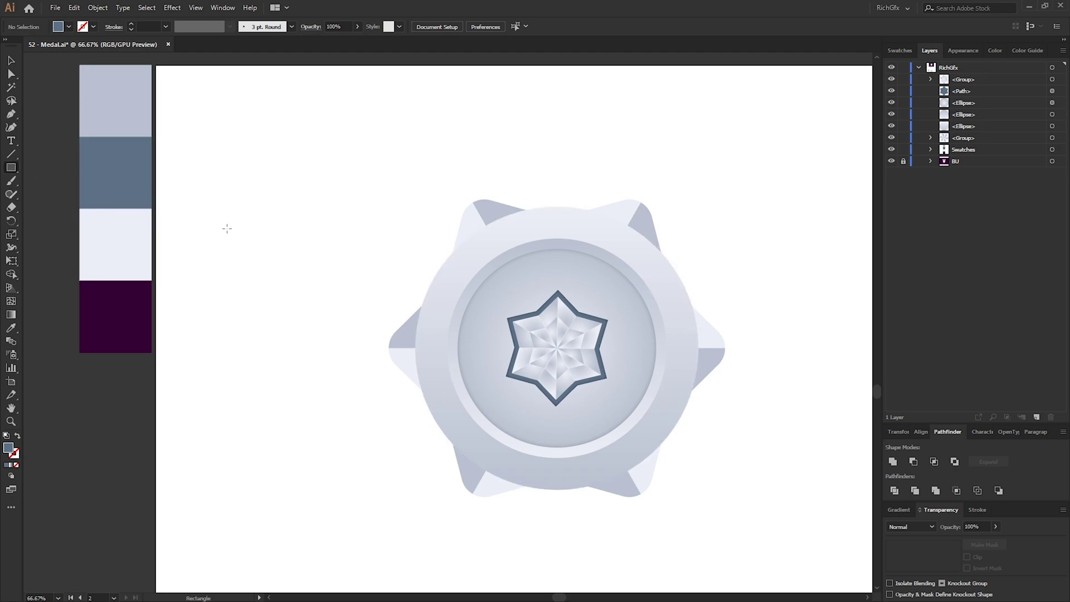
pyautogui.moveTo(282, 214); pyautogui.dragTo(309, 483)
# Place two narrower copies of the tall rectangle to its right, the middle one the thinnest
pyautogui.press('v')
pyautogui.moveTo(296, 280); pyautogui.dragTo(336, 280)
pyautogui.moveTo(349, 348); pyautogui.dragTo(345, 382)
pyautogui.click(359, 383)
pyautogui.moveTo(370, 504); pyautogui.dragTo(233, 468)
# Group the three stripes and lay them at a 45° diagonal across the medal's centre
pyautogui.click(98, 8)
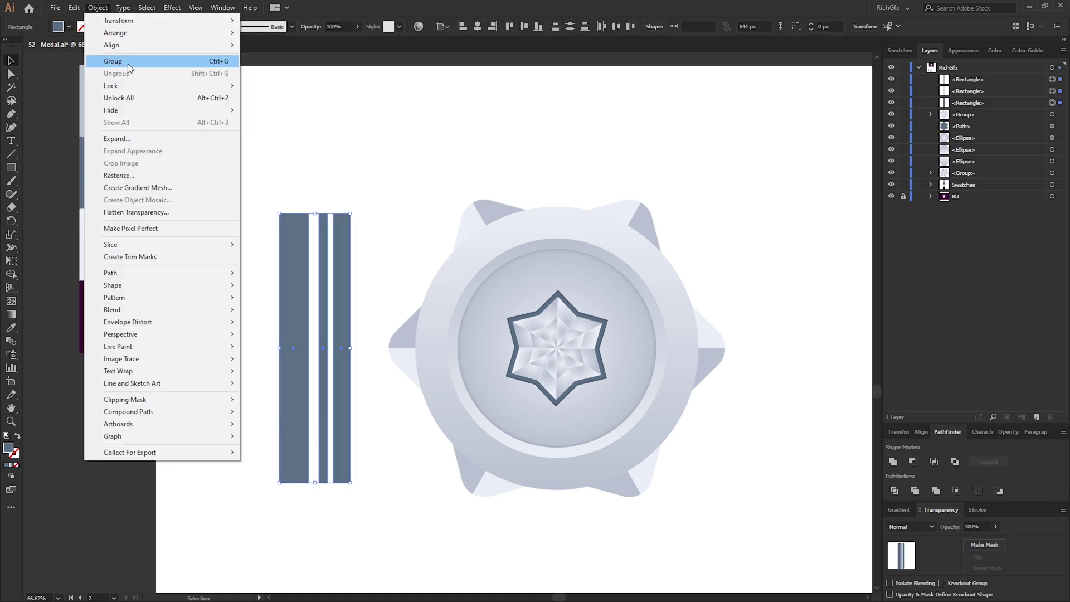
pyautogui.click(132, 65)
pyautogui.moveTo(324, 211); pyautogui.dragTo(421, 257)
pyautogui.moveTo(316, 316); pyautogui.dragTo(559, 316)
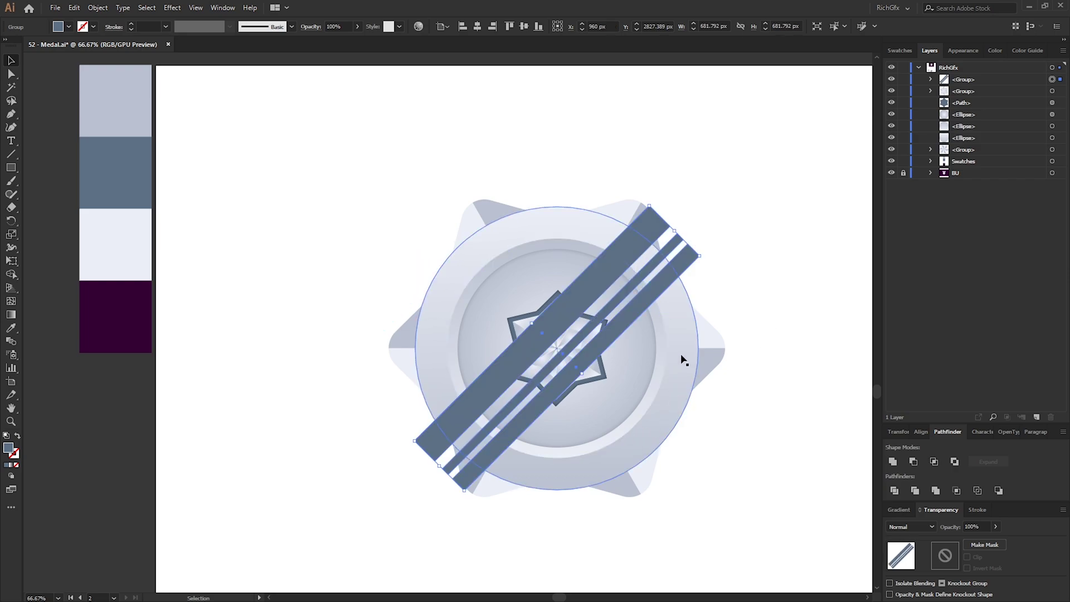
# Trim off the stripe ends that extend beyond the medal's outer circle using Shape Builder
pyautogui.keyDown('shift'); pyautogui.click(619, 256); pyautogui.keyUp('shift')
pyautogui.keyDown('shift'); pyautogui.click(625, 244); pyautogui.keyUp('shift')
pyautogui.keyDown('shift'); pyautogui.click(545, 231); pyautogui.keyUp('shift')
pyautogui.hotkey('shift', 'm')
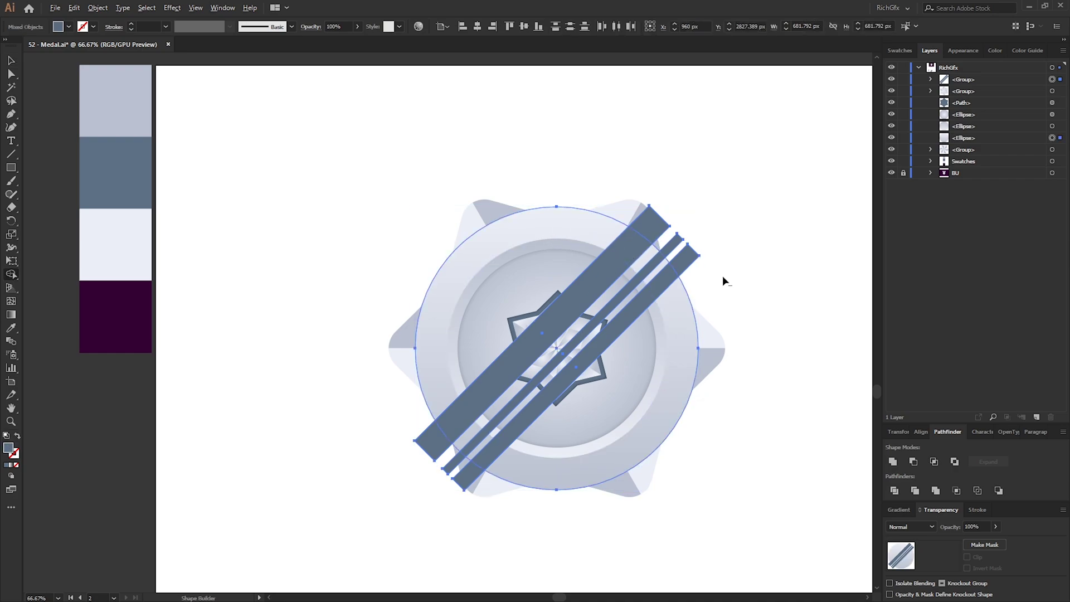
pyautogui.moveTo(640, 217); pyautogui.dragTo(638, 217)
pyautogui.moveTo(501, 491)
pyautogui.mouseDown()
pyautogui.moveTo(446, 468)
pyautogui.moveTo(430, 436)
pyautogui.mouseUp()
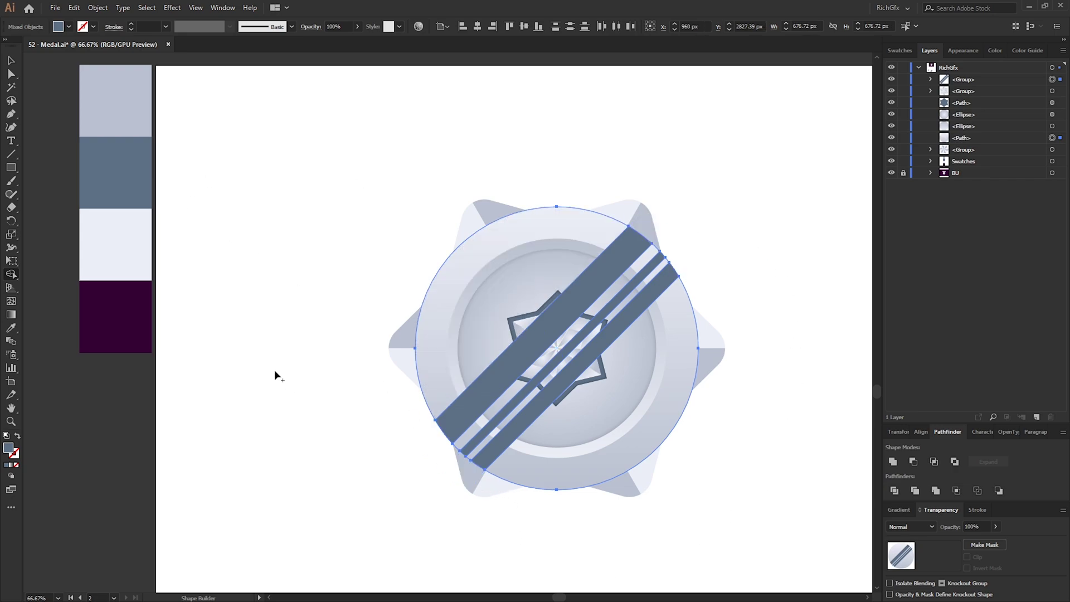
# Fill the trimmed diagonal stripe group with white
pyautogui.click(11, 60)
pyautogui.click(69, 27)
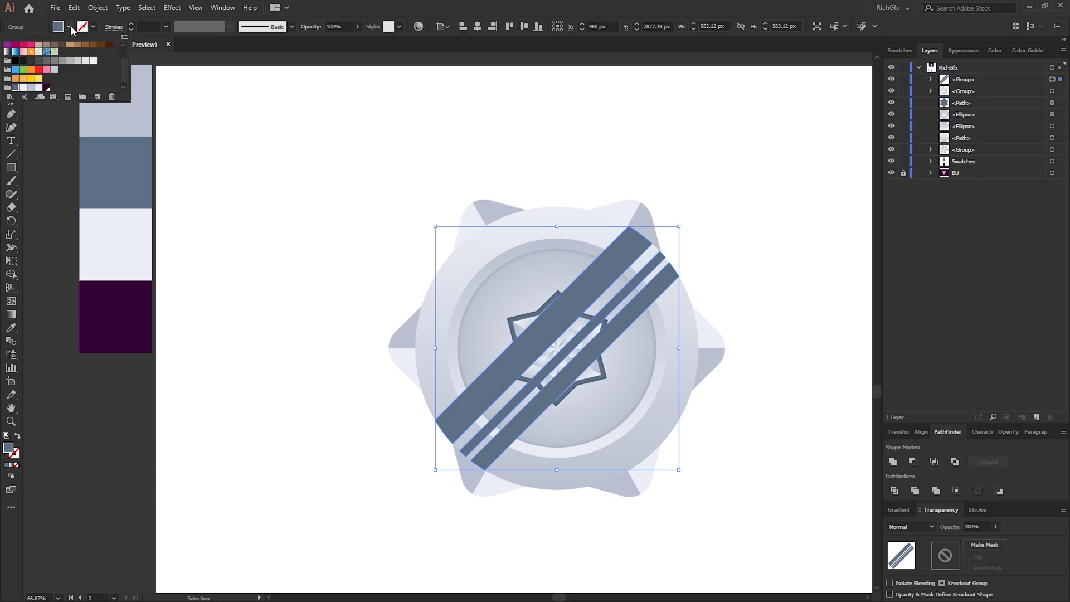
pyautogui.scroll(5, 34, 66)
pyautogui.click(22, 46)
pyautogui.click(669, 174)
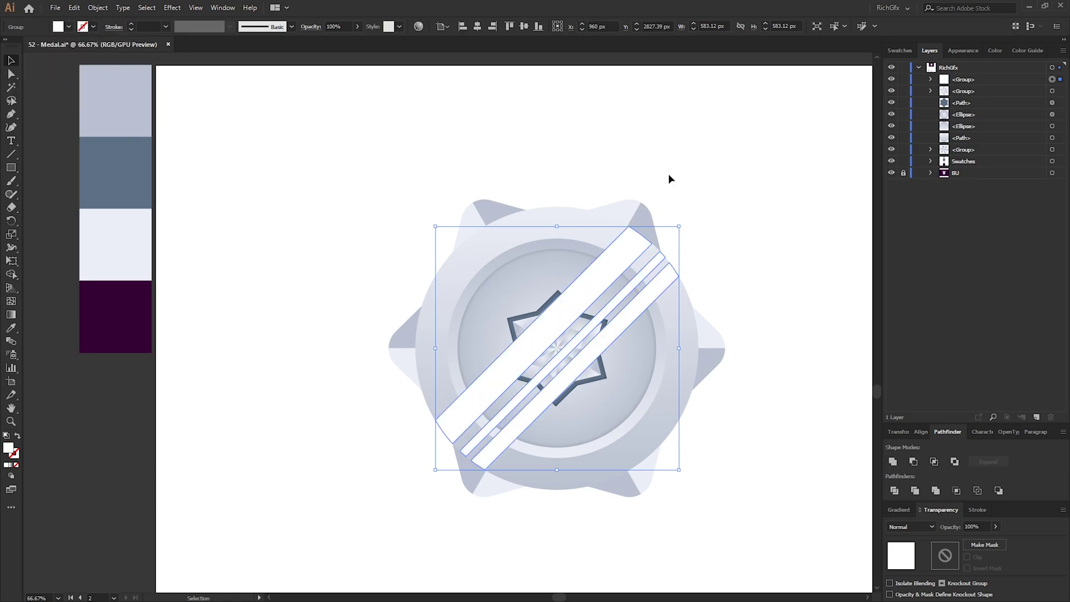
# Send the white stripes backward so they sit behind the star and the inner circle
pyautogui.press('a')
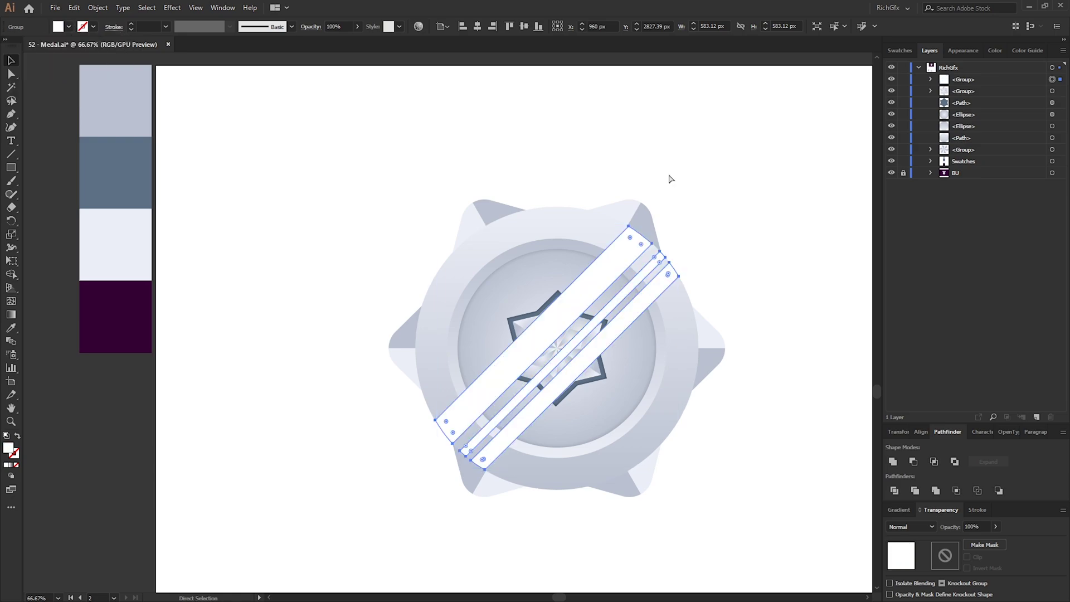
pyautogui.hotkey('ctrl', '[')
pyautogui.hotkey('ctrl', '[')
pyautogui.hotkey('ctrl', '[')
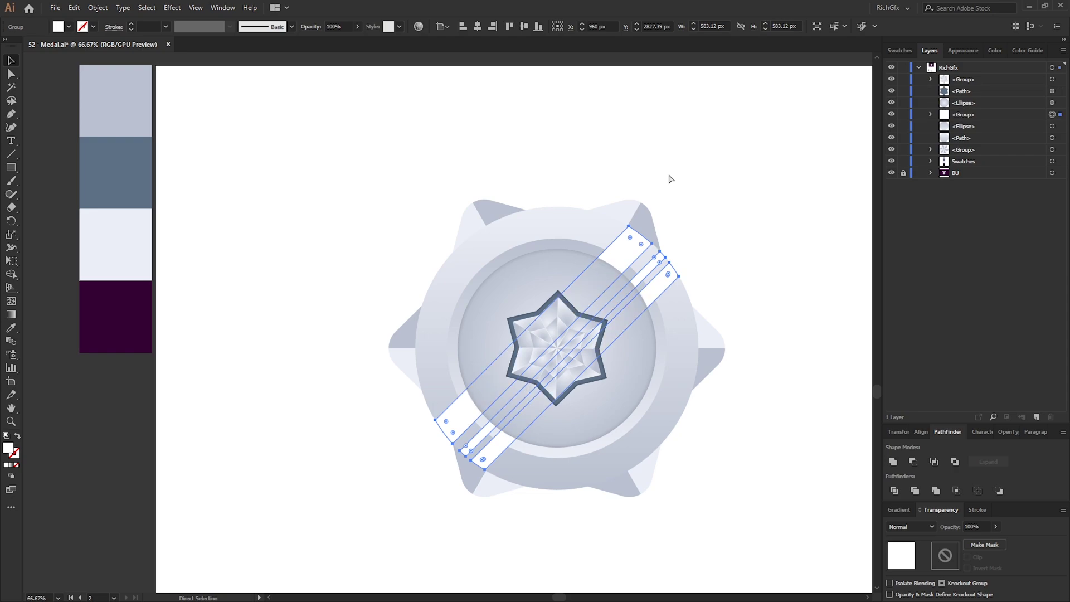
pyautogui.click(672, 179)
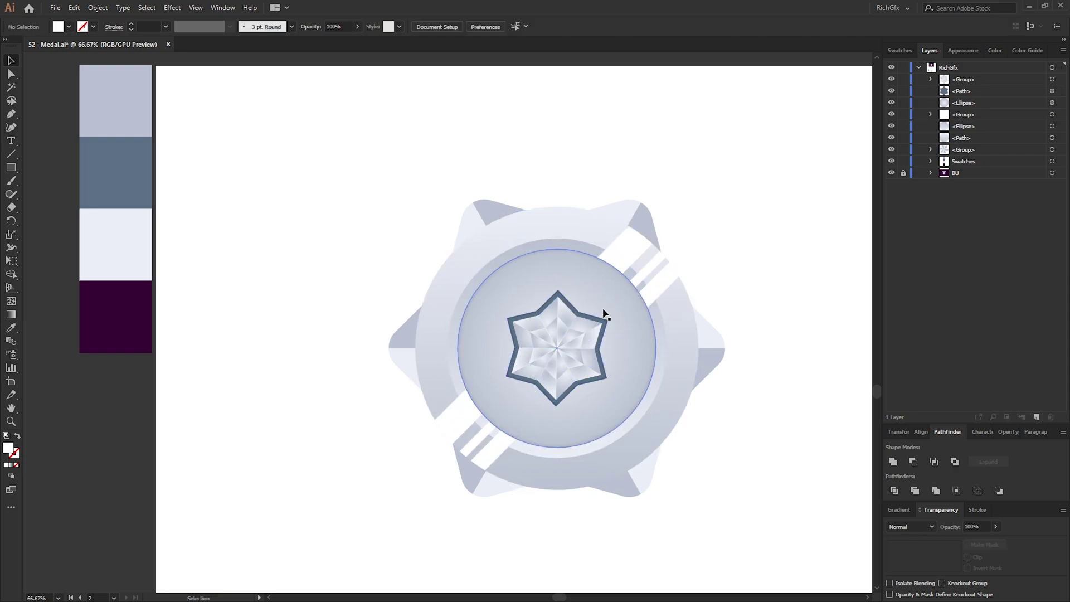
# Set the white stripe group's opacity to 40% and its blend mode to Soft Light
pyautogui.click(677, 275)
pyautogui.click(979, 527)
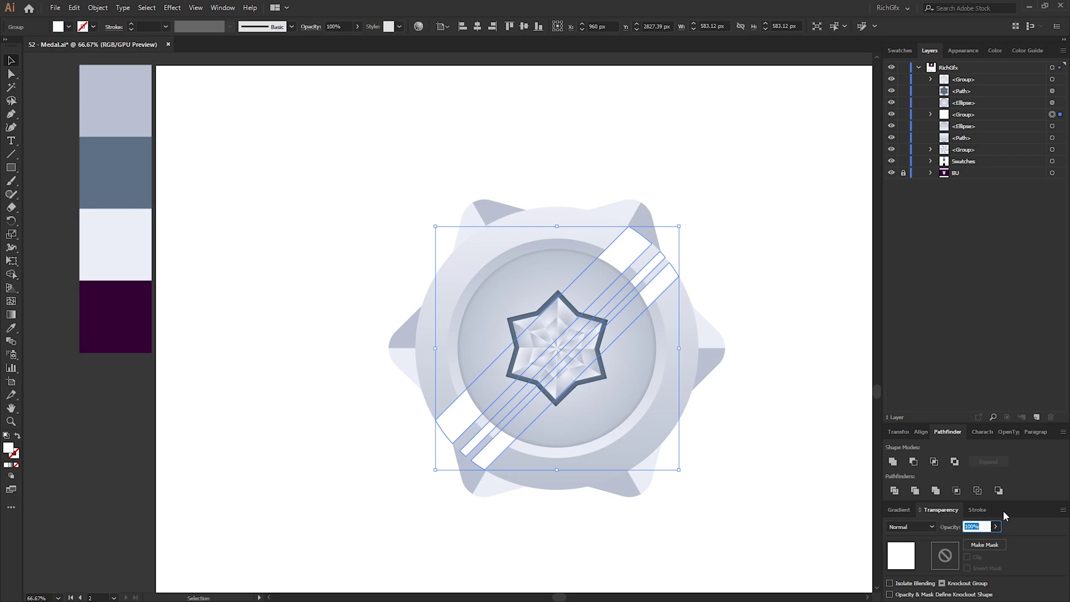
pyautogui.write('40')
pyautogui.press('Return')
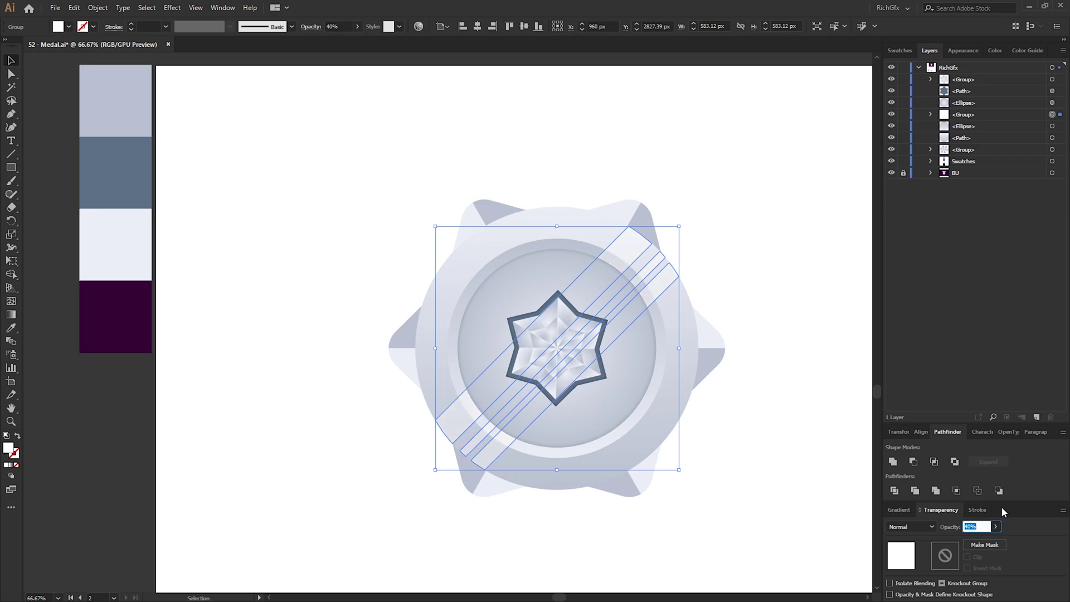
pyautogui.click(911, 526)
pyautogui.click(923, 424)
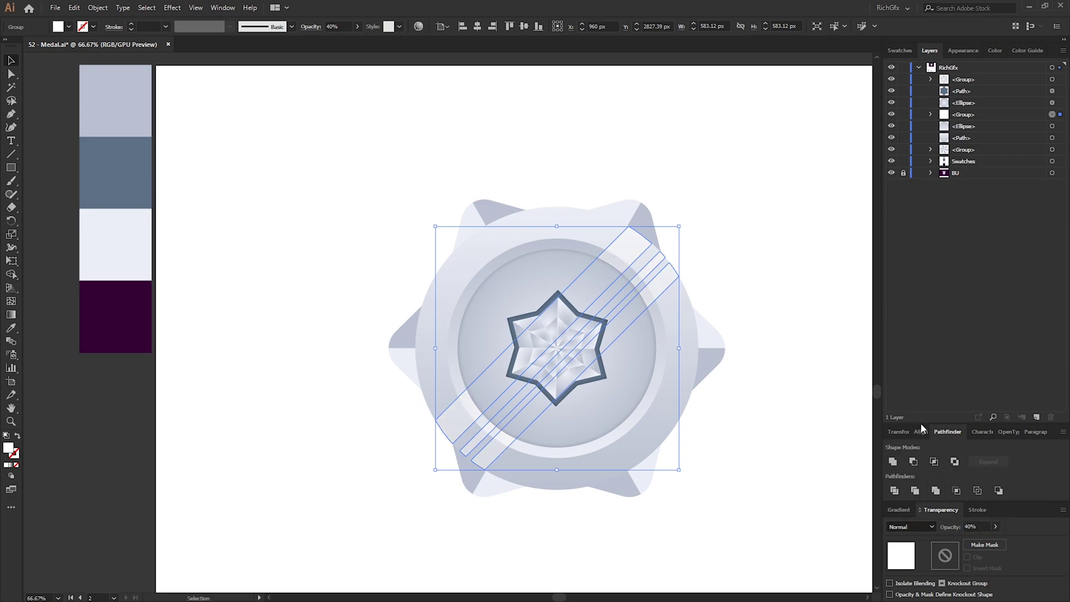
# Reduce the Soft Light stripe group's opacity to 30%
pyautogui.click(771, 580)
pyautogui.hotkey('ctrl', 'z')
pyautogui.click(980, 526)
pyautogui.write('30')
pyautogui.press('Return')
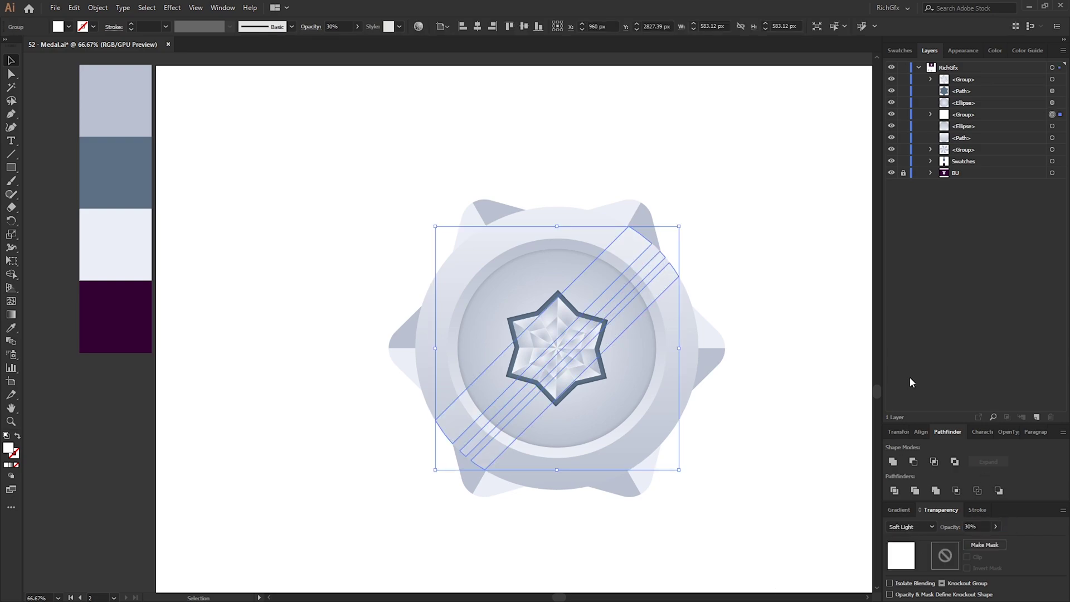
pyautogui.click(802, 270)
# Group all parts of the medal and scale the group down to about 63% around its centre
pyautogui.hotkey('ctrl', '-')
pyautogui.moveTo(725, 494); pyautogui.dragTo(708, 509)
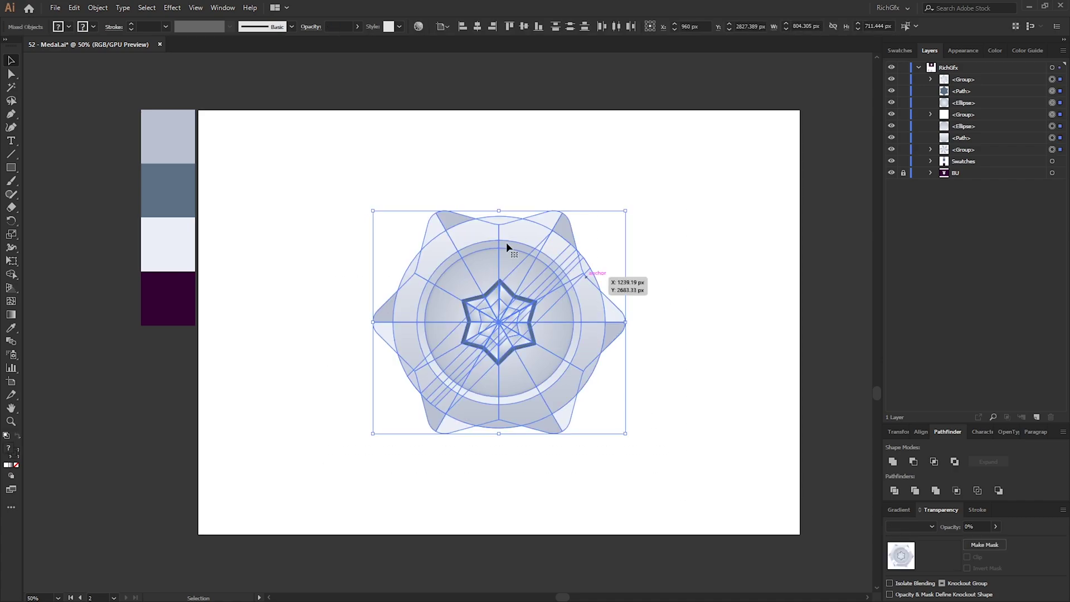
pyautogui.click(106, 10)
pyautogui.click(144, 63)
pyautogui.moveTo(373, 211)
pyautogui.mouseDown()
pyautogui.moveTo(435, 245)
pyautogui.moveTo(420, 239)
pyautogui.mouseUp()
pyautogui.click(625, 248)
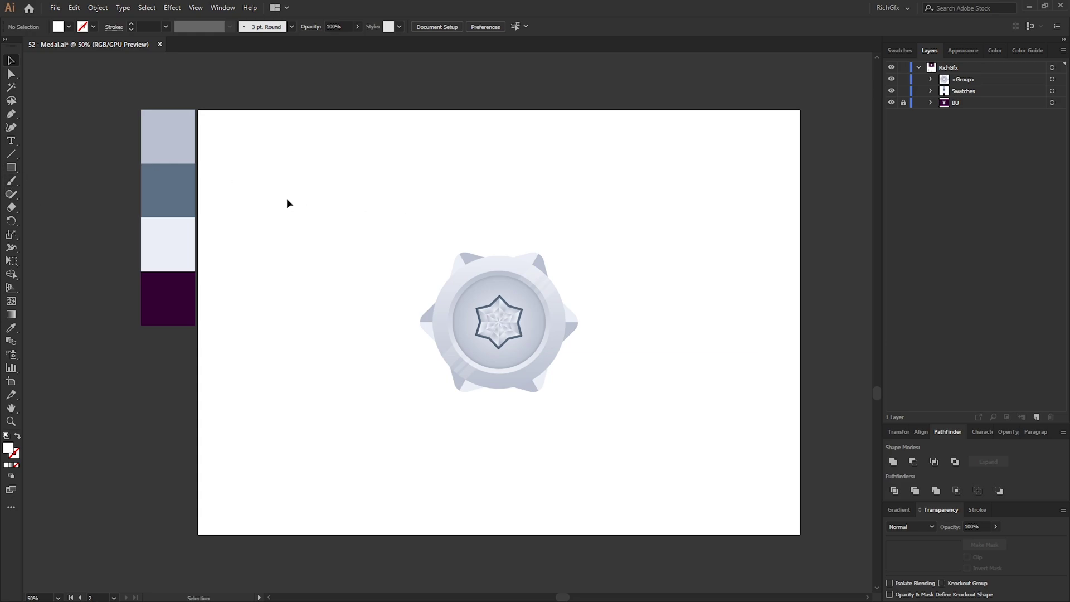
# Create a 1920 × 1080 px rectangle and fill it with the dark purple swatch colour
pyautogui.click(12, 167)
pyautogui.click(301, 172)
pyautogui.write('1920')
pyautogui.press('Tab')
pyautogui.write('108')
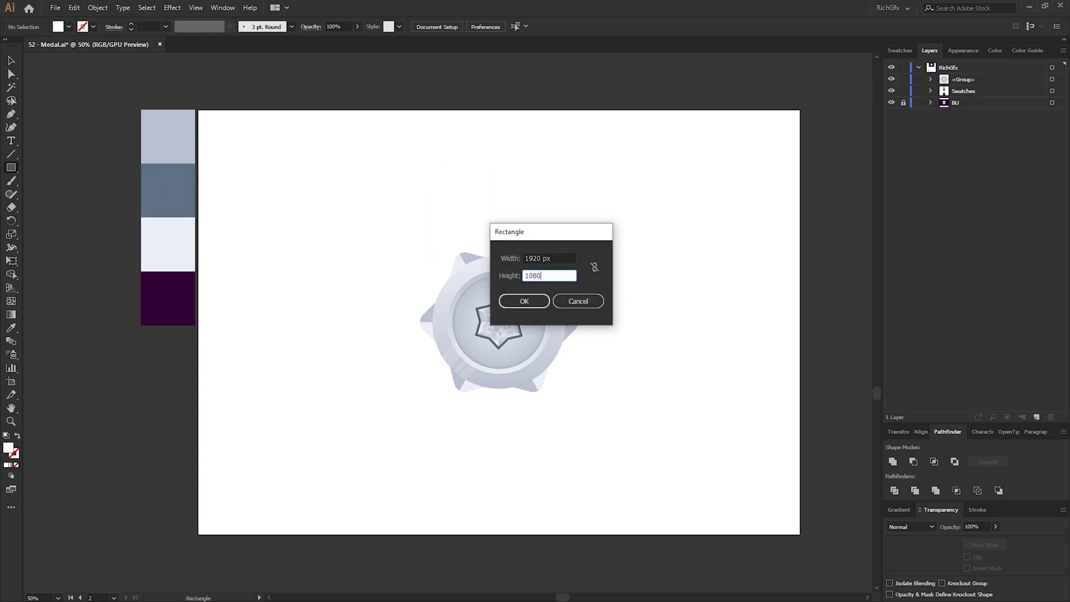
pyautogui.write('0')
pyautogui.press('Return')
pyautogui.press('i')
pyautogui.click(174, 308)
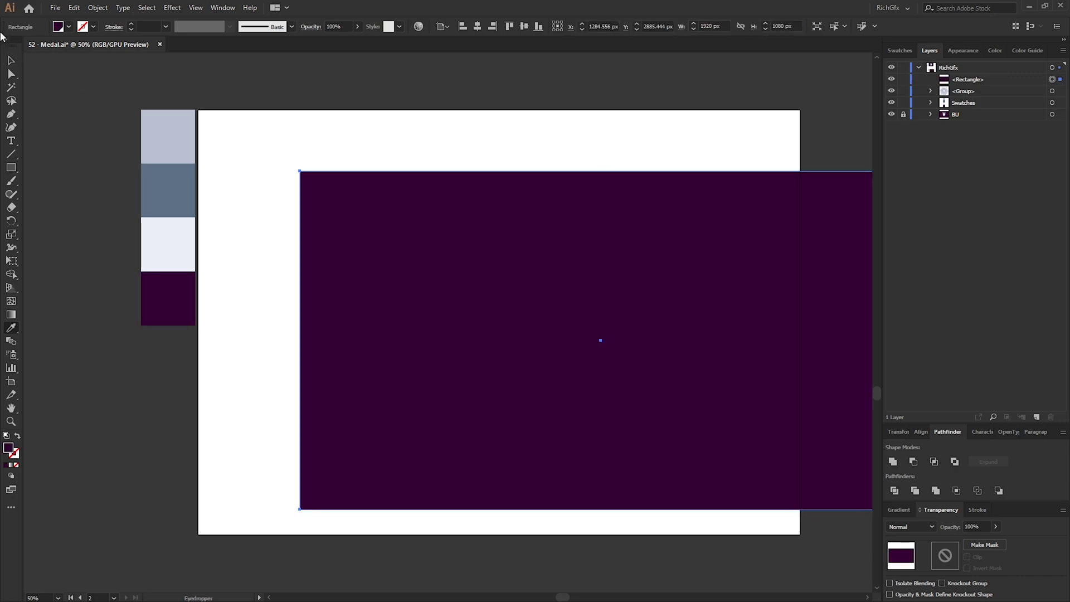
# Align the purple rectangle to the artboard, extend its height to 1355 px, and send it behind the medal
pyautogui.click(11, 62)
pyautogui.click(492, 26)
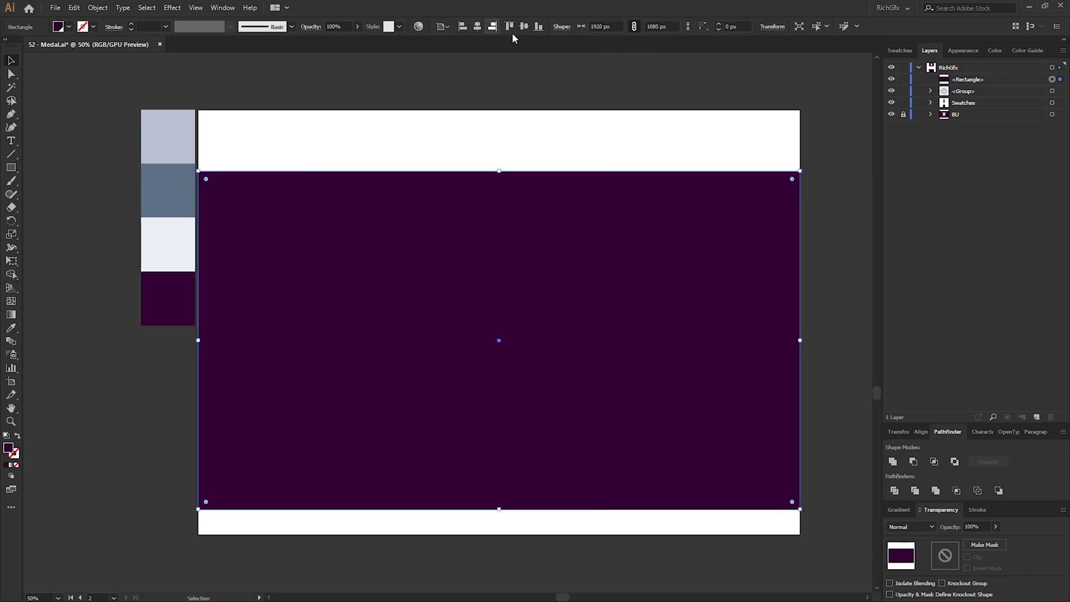
pyautogui.rightClick(716, 208)
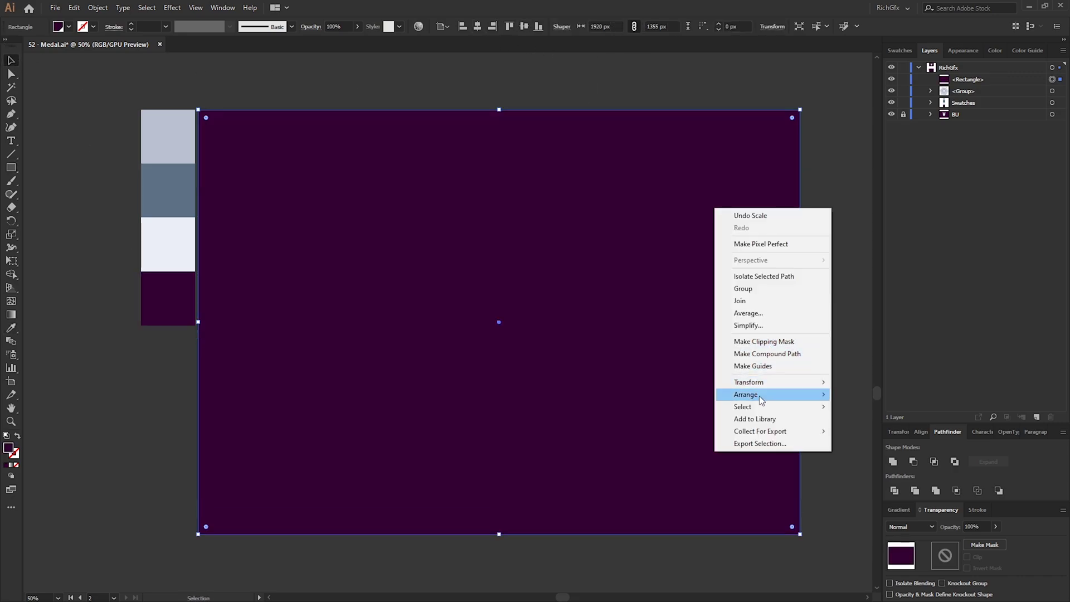
pyautogui.moveTo(759, 395)
pyautogui.click(898, 432)
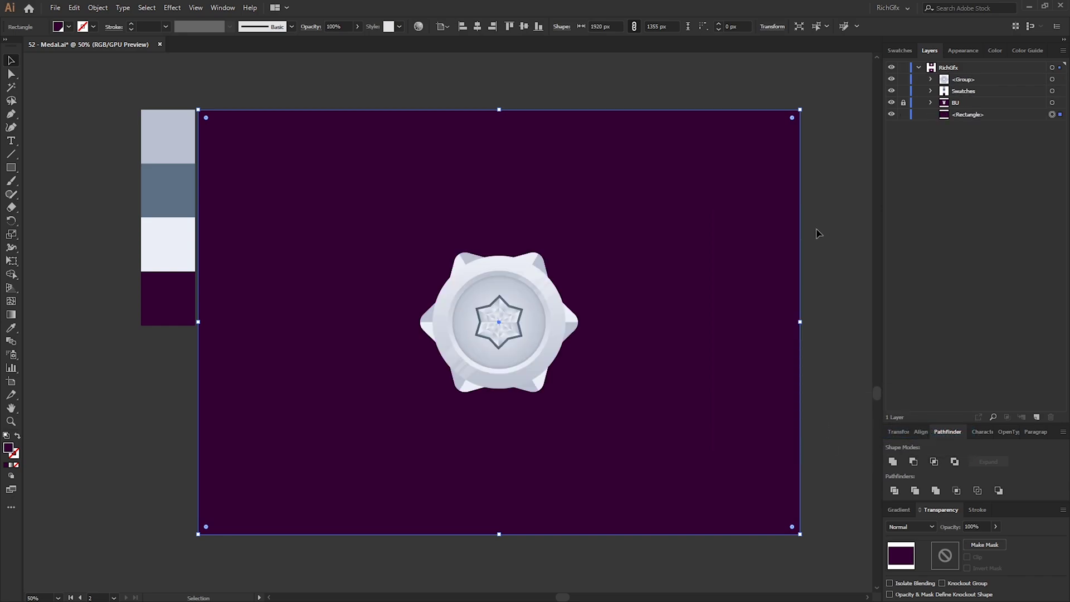
# Lock the background rectangle and draw a vertical strip about 71 × 497 px beside the medal, filled with #180119
pyautogui.click(904, 115)
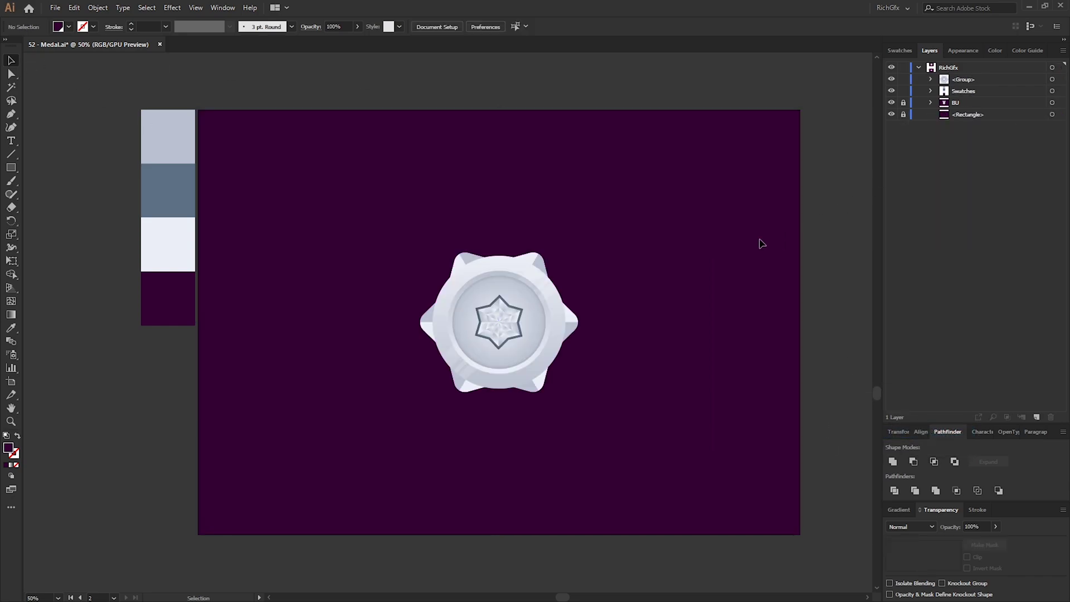
pyautogui.click(9, 168)
pyautogui.moveTo(630, 218); pyautogui.dragTo(653, 373)
pyautogui.doubleClick(8, 448)
pyautogui.click(746, 346)
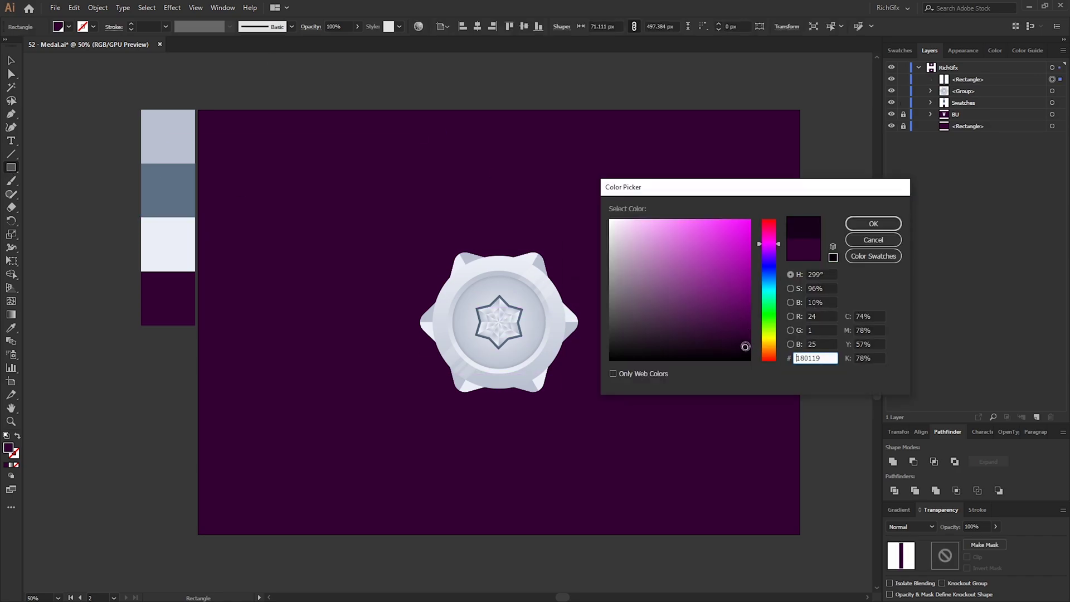
pyautogui.click(873, 224)
# Duplicate the dark strip flush against both of its long sides and fill the two outer copies with white
pyautogui.click(12, 61)
pyautogui.moveTo(641, 257); pyautogui.dragTo(663, 256)
pyautogui.moveTo(666, 251); pyautogui.dragTo(622, 243)
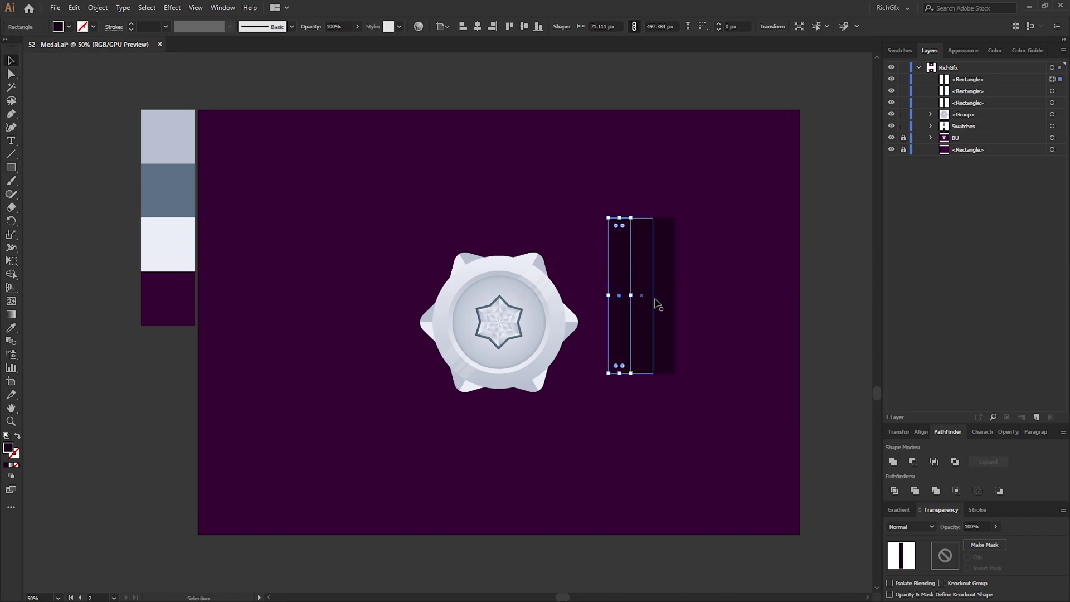
pyautogui.keyDown('shift'); pyautogui.click(658, 305); pyautogui.keyUp('shift')
pyautogui.click(69, 27)
pyautogui.scroll(2, 42, 62)
pyautogui.click(22, 45)
pyautogui.click(51, 101)
# Group the three strips into a ribbon and make two evenly spaced copies to its right
pyautogui.moveTo(693, 337); pyautogui.dragTo(617, 373)
pyautogui.click(97, 8)
pyautogui.click(114, 62)
pyautogui.moveTo(657, 332); pyautogui.dragTo(746, 336)
pyautogui.hotkey('ctrl', 'd')
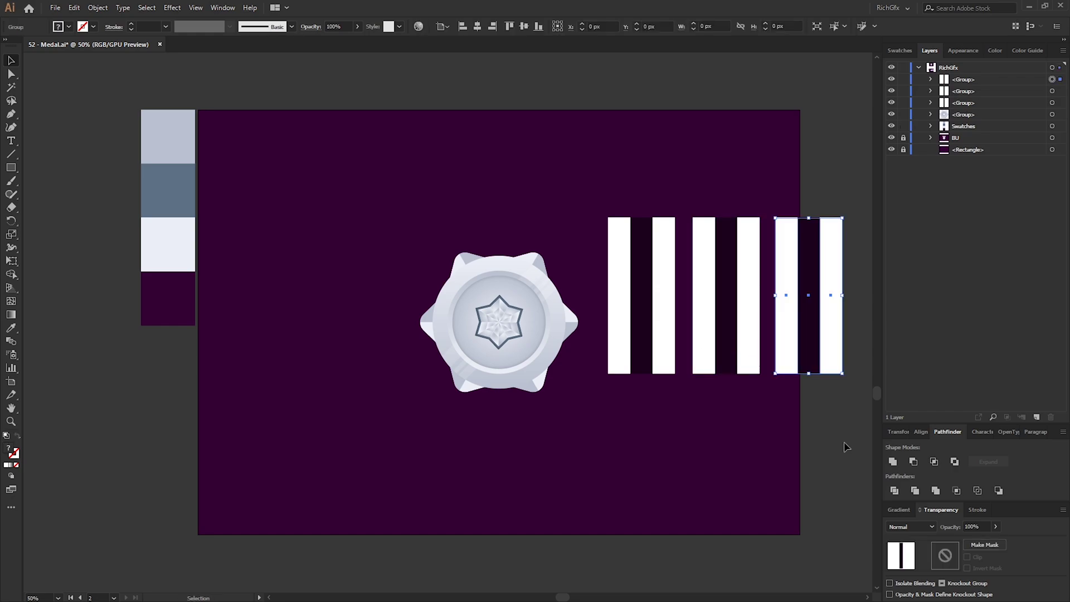
# Move the two ribbons nearest the medal together so that they straddle the medal's centre
pyautogui.click(652, 313)
pyautogui.keyDown('shift'); pyautogui.click(723, 285); pyautogui.keyUp('shift')
pyautogui.moveTo(752, 282); pyautogui.dragTo(569, 287)
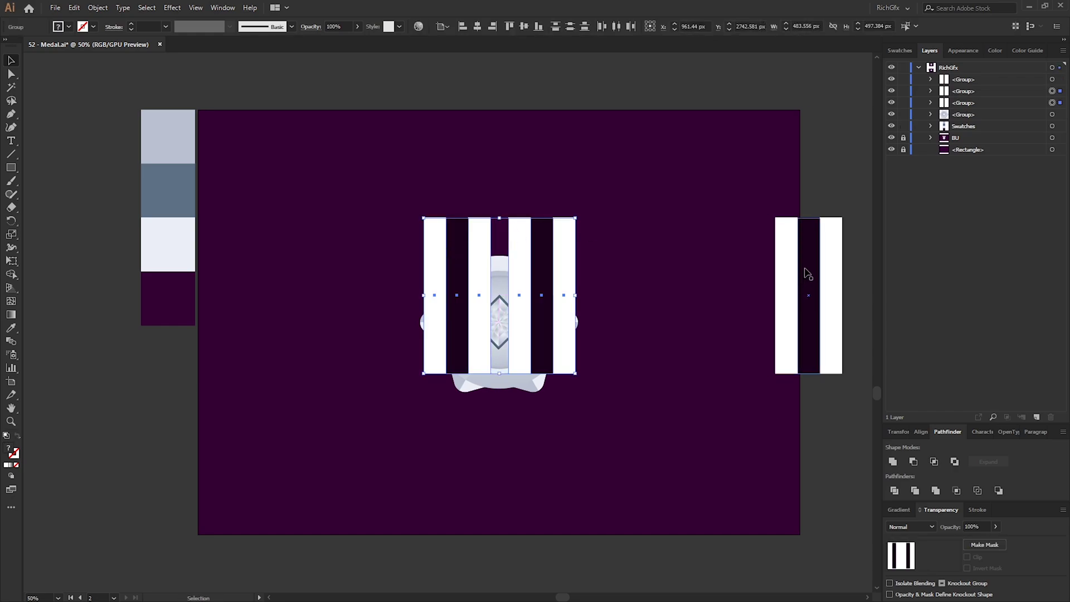
# Rotate the remaining ribbon to horizontal and move it to the artboard's upper-right corner
pyautogui.click(814, 242)
pyautogui.moveTo(848, 214); pyautogui.dragTo(652, 223)
pyautogui.moveTo(821, 290); pyautogui.dragTo(734, 119)
pyautogui.click(804, 238)
# Rotate the left ribbon over the medal by 30°
pyautogui.click(489, 242)
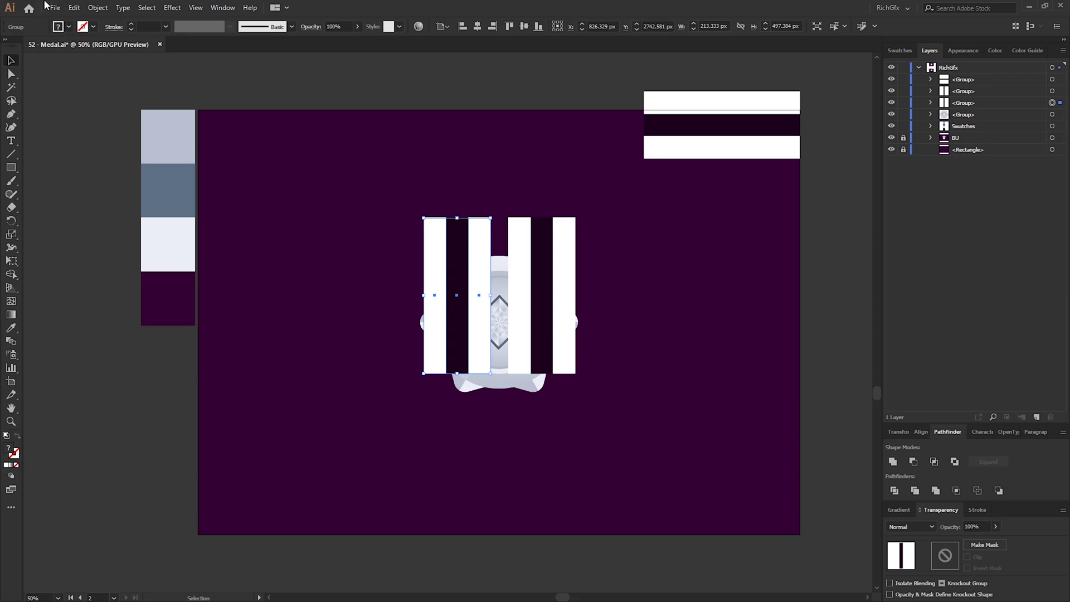
pyautogui.click(97, 8)
pyautogui.moveTo(102, 26)
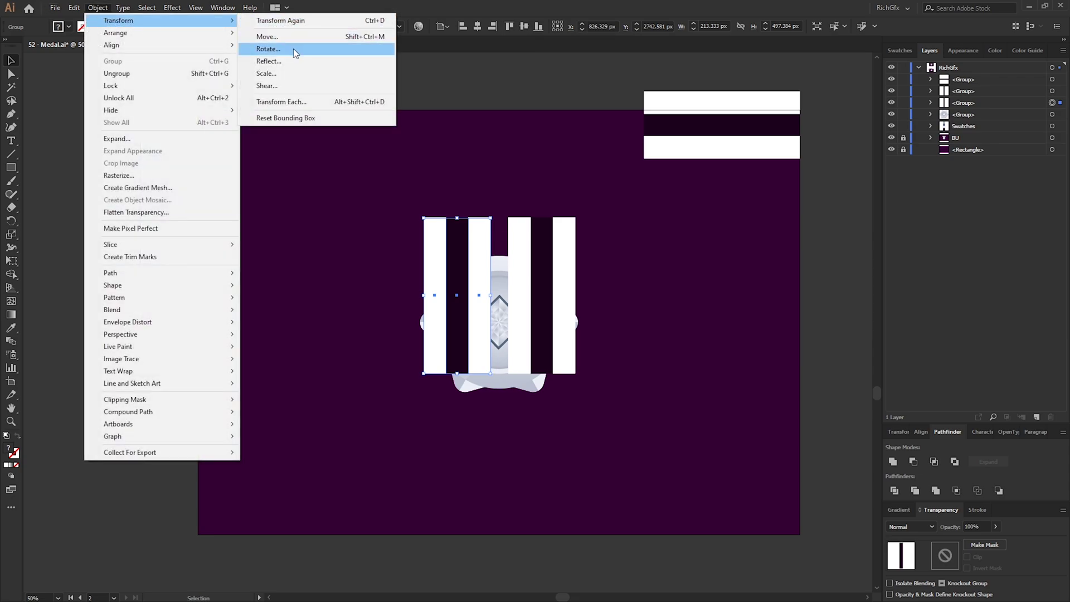
pyautogui.click(293, 48)
pyautogui.write('30')
pyautogui.click(612, 248)
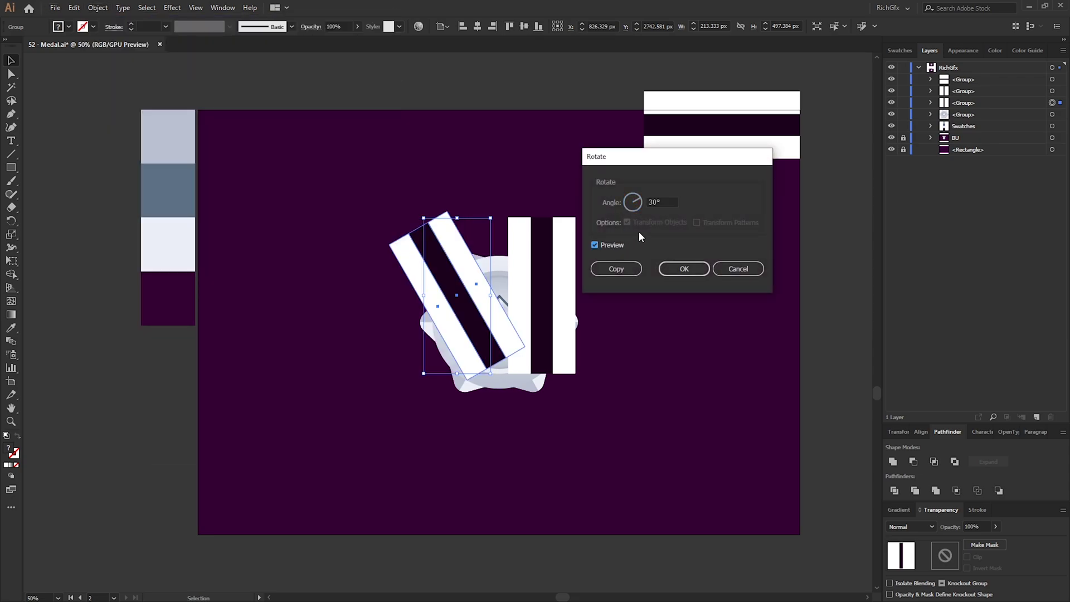
pyautogui.click(685, 269)
# Rotate the right ribbon over the medal by -30° to form a V
pyautogui.click(535, 269)
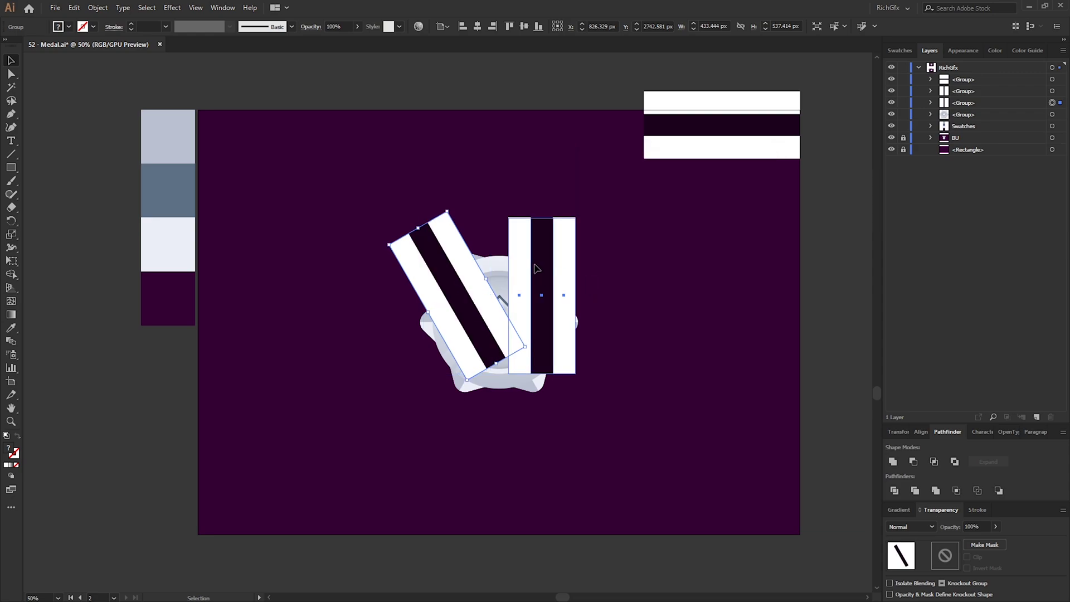
pyautogui.click(98, 7)
pyautogui.moveTo(118, 20)
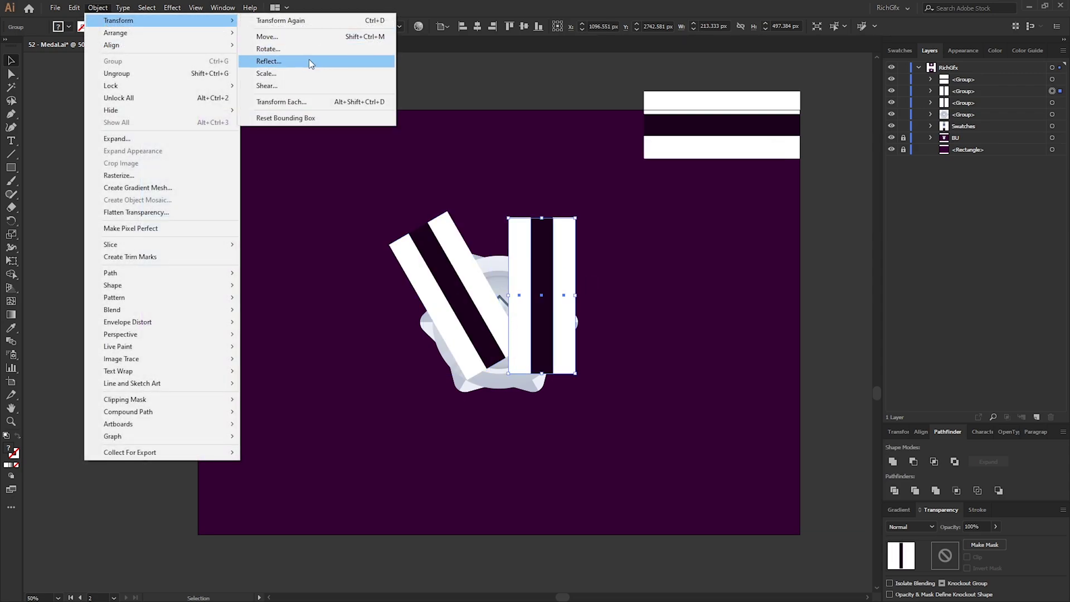
pyautogui.click(312, 49)
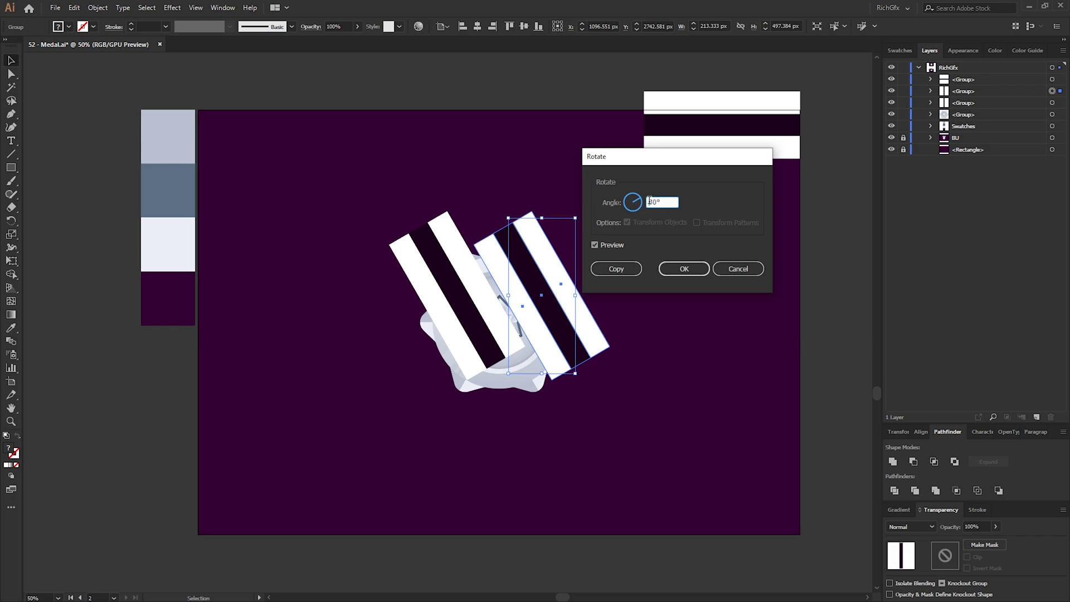
pyautogui.write('-30')
pyautogui.click(684, 269)
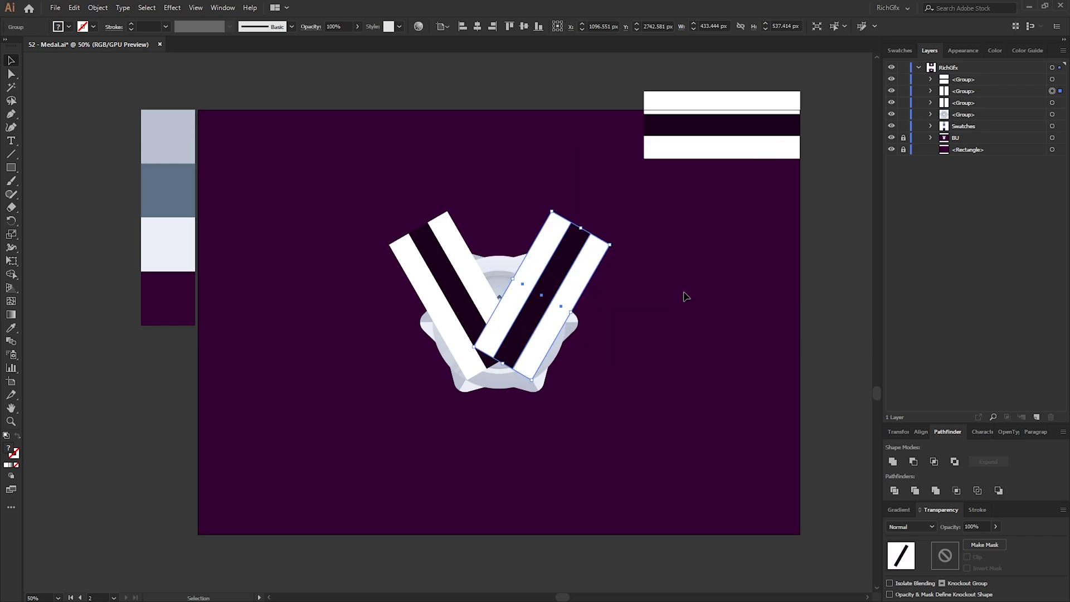
# Send both angled ribbons behind the medal and move them up about 152 px
pyautogui.click(478, 284)
pyautogui.keyDown('shift'); pyautogui.click(563, 271); pyautogui.keyUp('shift')
pyautogui.rightClick(560, 271)
pyautogui.moveTo(621, 397)
pyautogui.click(700, 431)
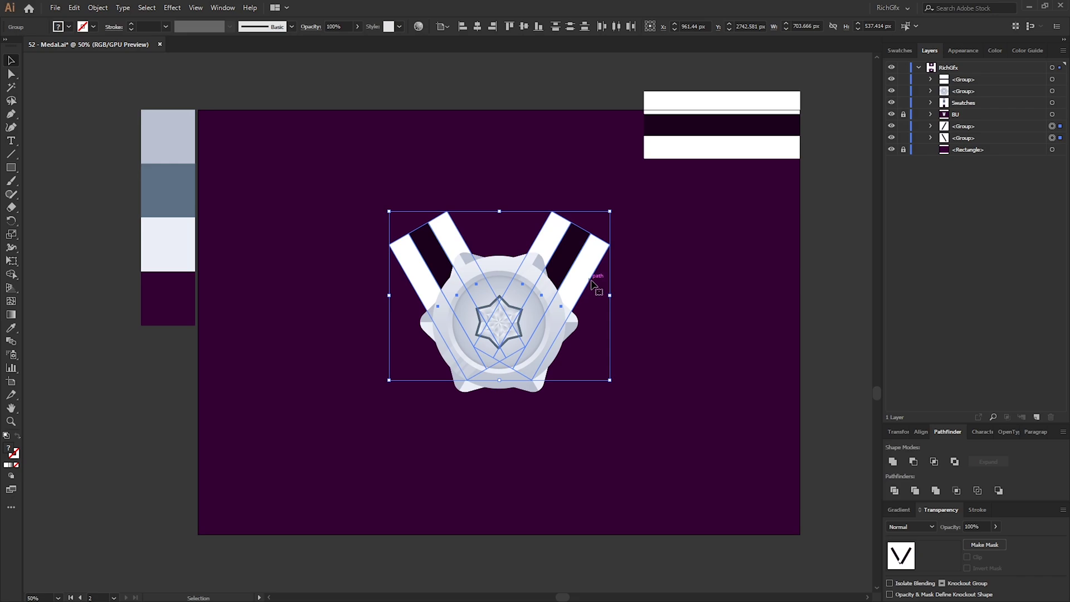
pyautogui.moveTo(569, 254); pyautogui.dragTo(568, 210)
pyautogui.hotkey('ctrl', 'shift', 'a')
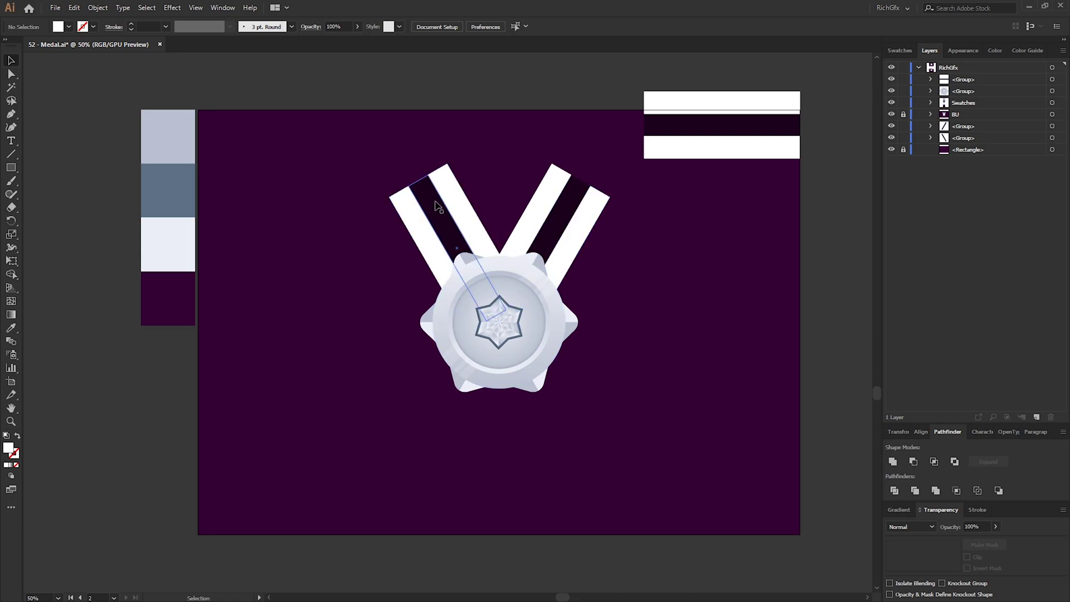
# Move the horizontal ribbon across the top of the V and extend its width to about 872 px
pyautogui.moveTo(770, 124); pyautogui.dragTo(481, 199)
pyautogui.moveTo(570, 197); pyautogui.dragTo(629, 198)
pyautogui.click(673, 237)
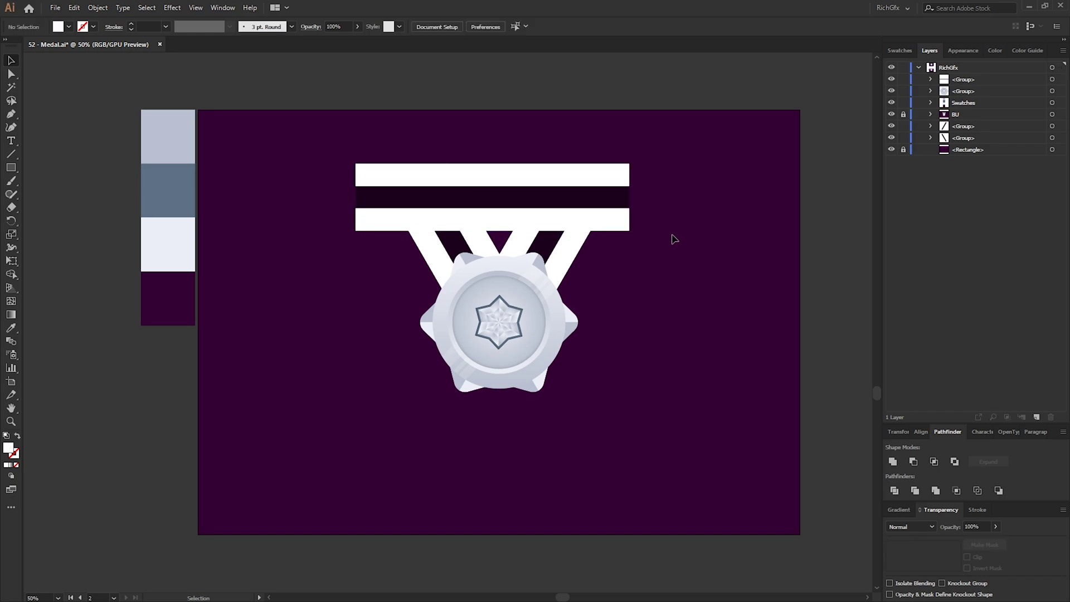
# Trim the horizontal ribbon's overhanging ends along the angled ribbons' outer edges with the Shape Builder tool
pyautogui.click(562, 252)
pyautogui.keyDown('shift'); pyautogui.click(477, 215); pyautogui.keyUp('shift')
pyautogui.keyDown('shift'); pyautogui.click(502, 179); pyautogui.keyUp('shift')
pyautogui.hotkey('shift', 'm')
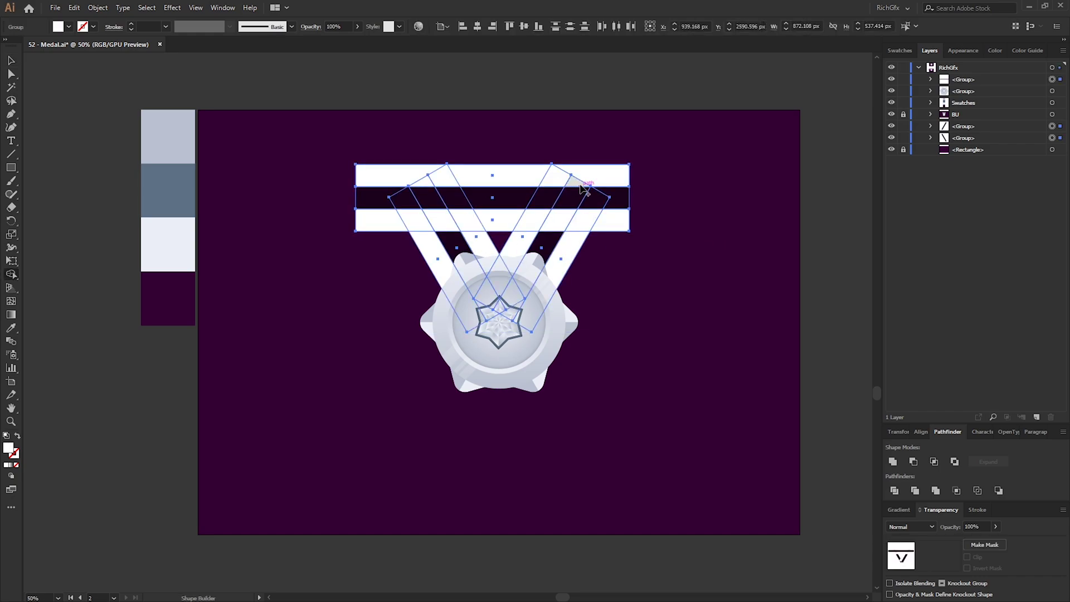
pyautogui.keyDown('alt'); pyautogui.click(613, 181); pyautogui.keyUp('alt')
pyautogui.keyDown('alt'); pyautogui.click(379, 187); pyautogui.keyUp('alt')
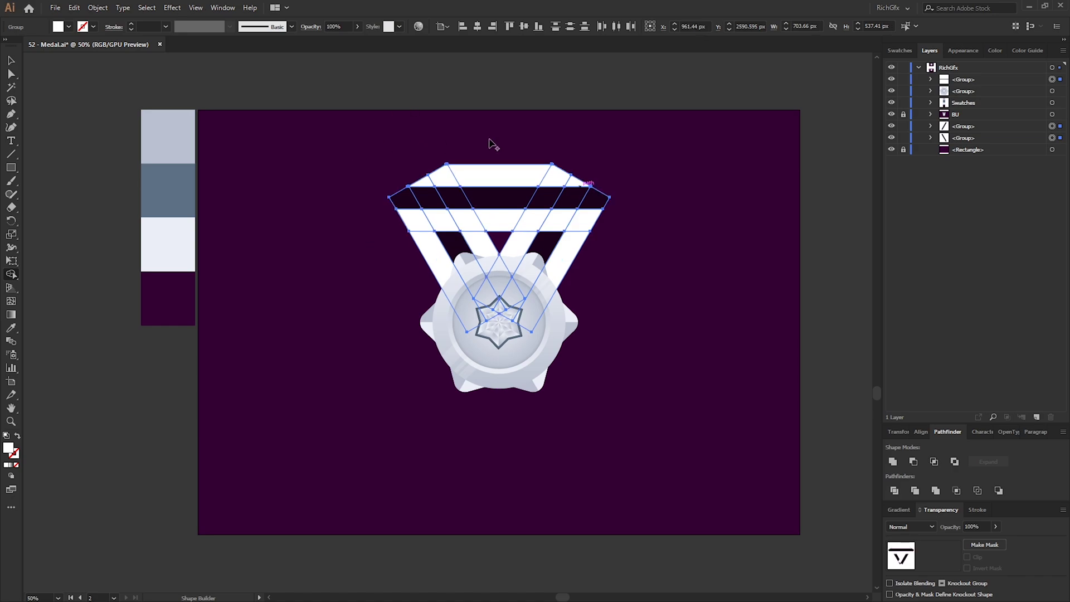
# Send the horizontal ribbon backward in the stacking order, three levels down
pyautogui.click(11, 61)
pyautogui.click(490, 204)
pyautogui.hotkey('ctrl', '[')
pyautogui.hotkey('ctrl', '[')
pyautogui.hotkey('ctrl', '[')
pyautogui.hotkey('ctrl', '[')
pyautogui.hotkey('ctrl', '[')
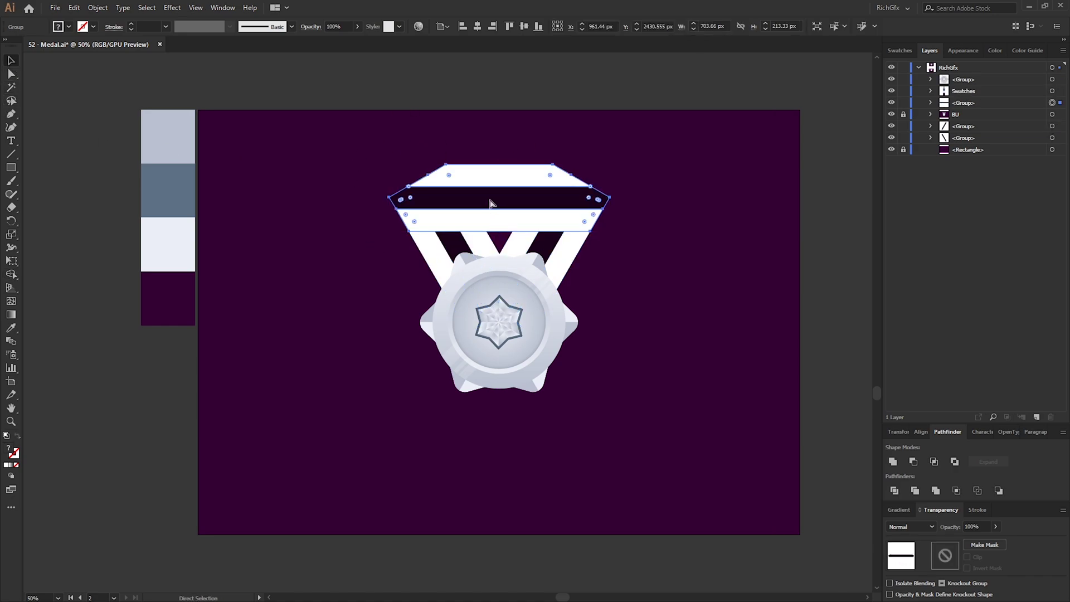
pyautogui.click(779, 266)
# Group the medal with all its ribbons and centre the group horizontally and vertically on the artboard
pyautogui.moveTo(677, 430); pyautogui.dragTo(313, 114)
pyautogui.click(99, 7)
pyautogui.click(115, 62)
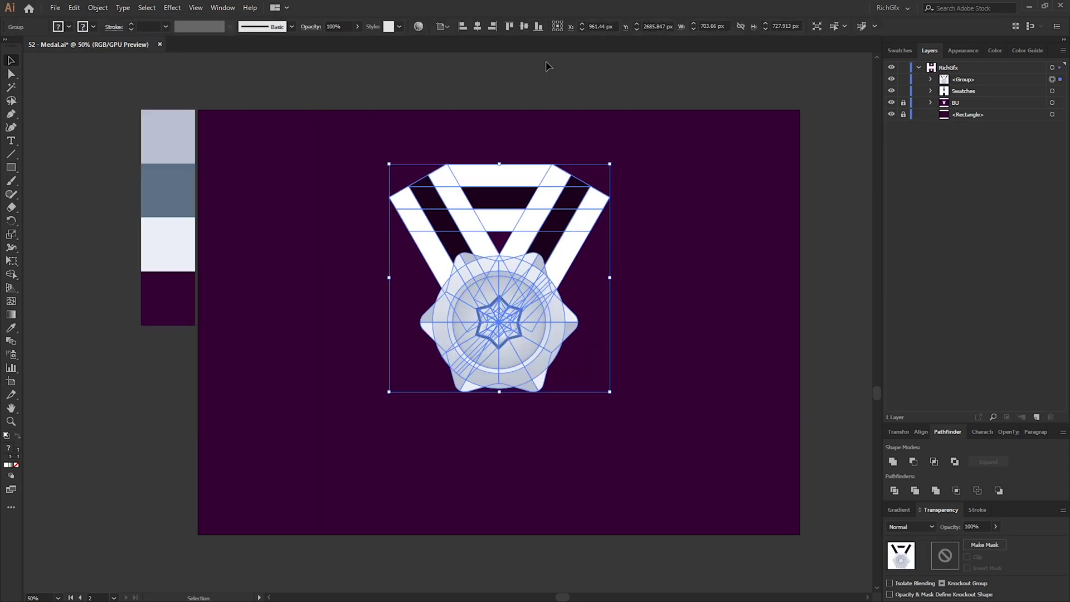
pyautogui.click(480, 28)
pyautogui.click(524, 27)
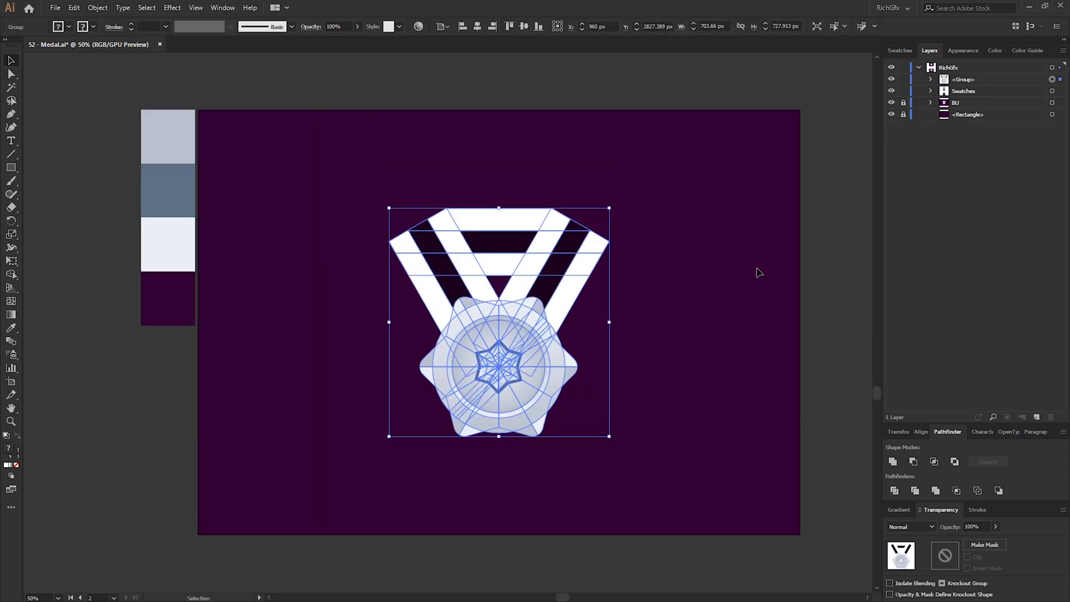
# Ungroup the centred artwork back into the medal and its separate ribbons
pyautogui.click(616, 354)
pyautogui.click(585, 269)
pyautogui.click(98, 8)
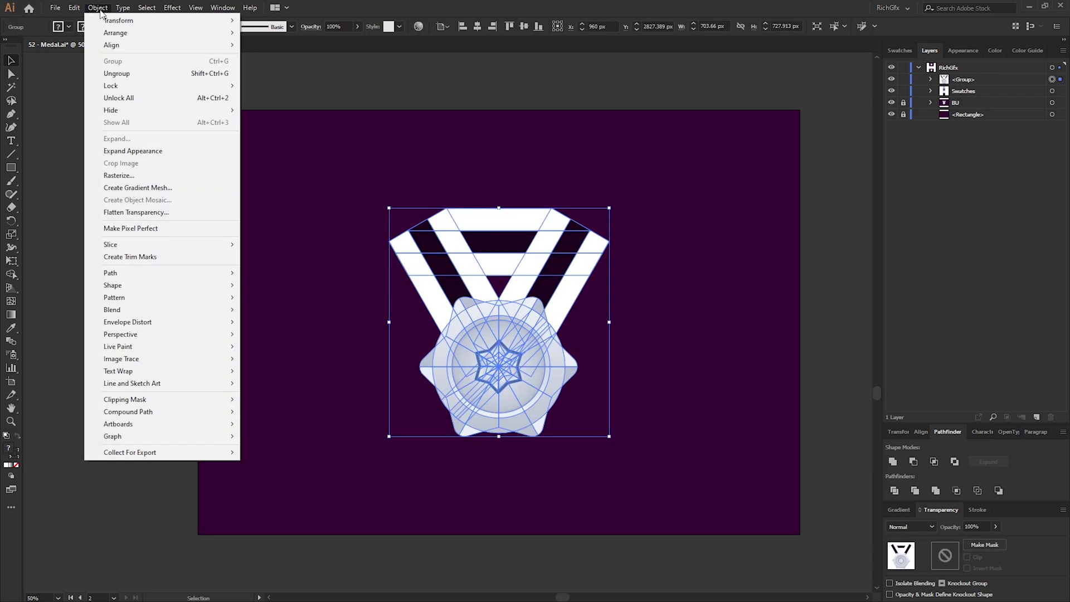
pyautogui.click(138, 74)
pyautogui.click(663, 238)
# Duplicate the two angled ribbons to the right of the medal and unite the copies into a single V shape
pyautogui.click(580, 278)
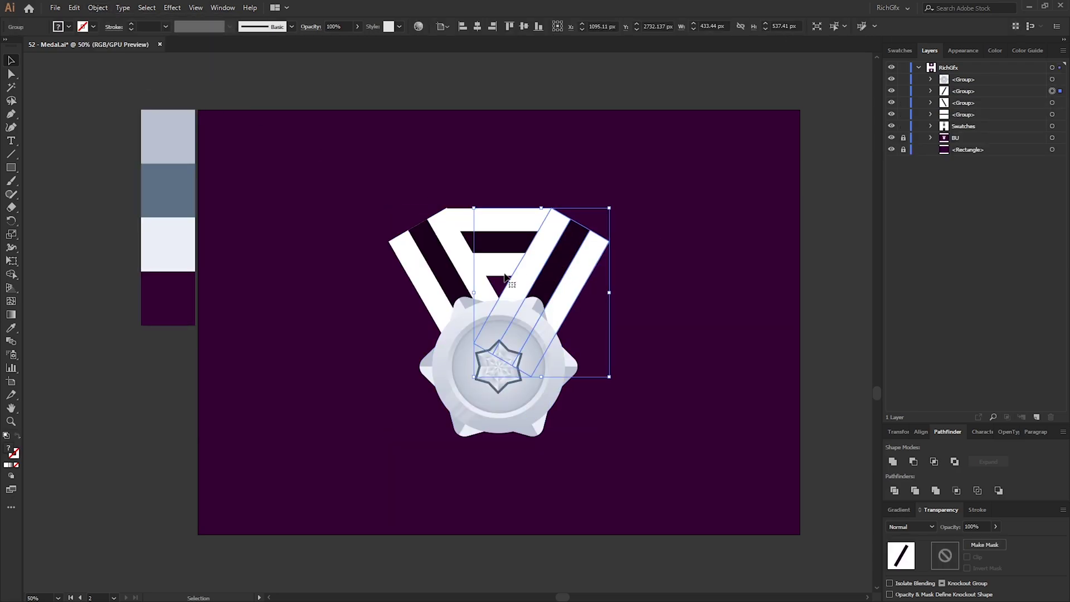
pyautogui.keyDown('shift'); pyautogui.click(444, 256); pyautogui.keyUp('shift')
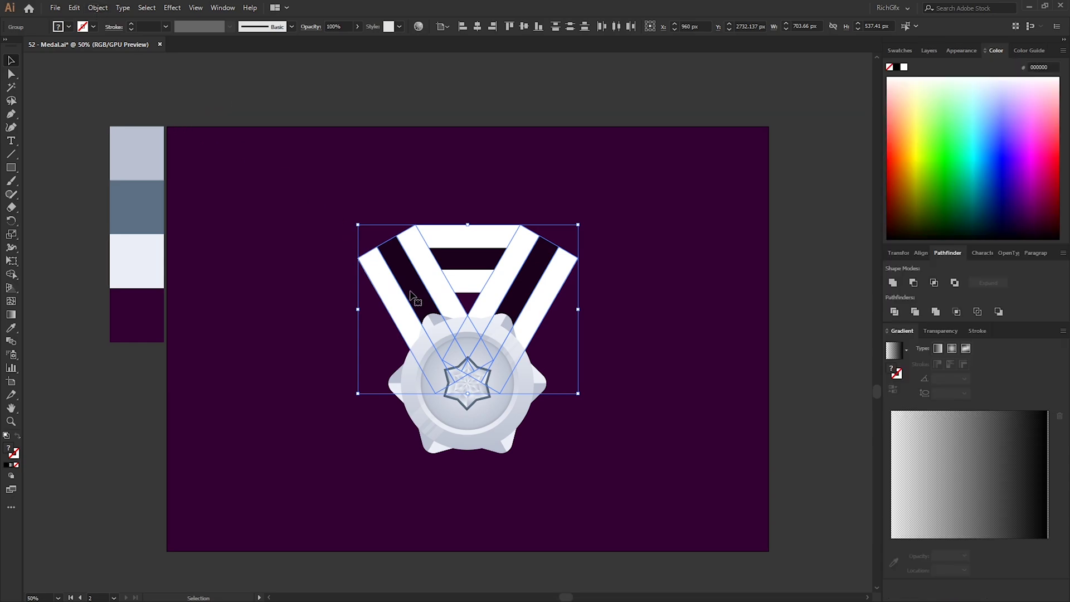
pyautogui.moveTo(415, 302); pyautogui.dragTo(662, 312)
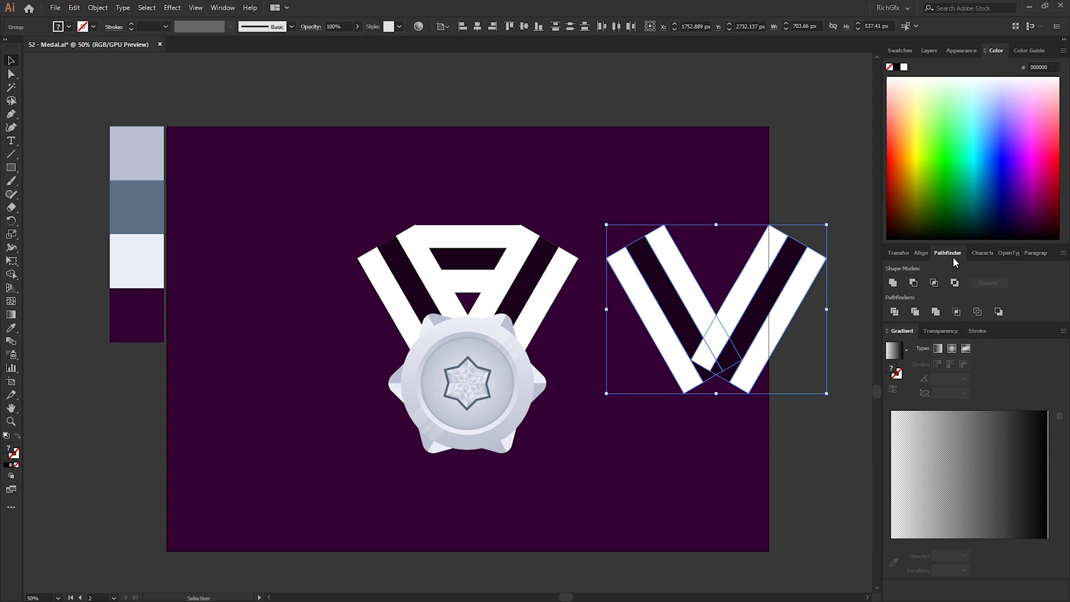
pyautogui.click(893, 283)
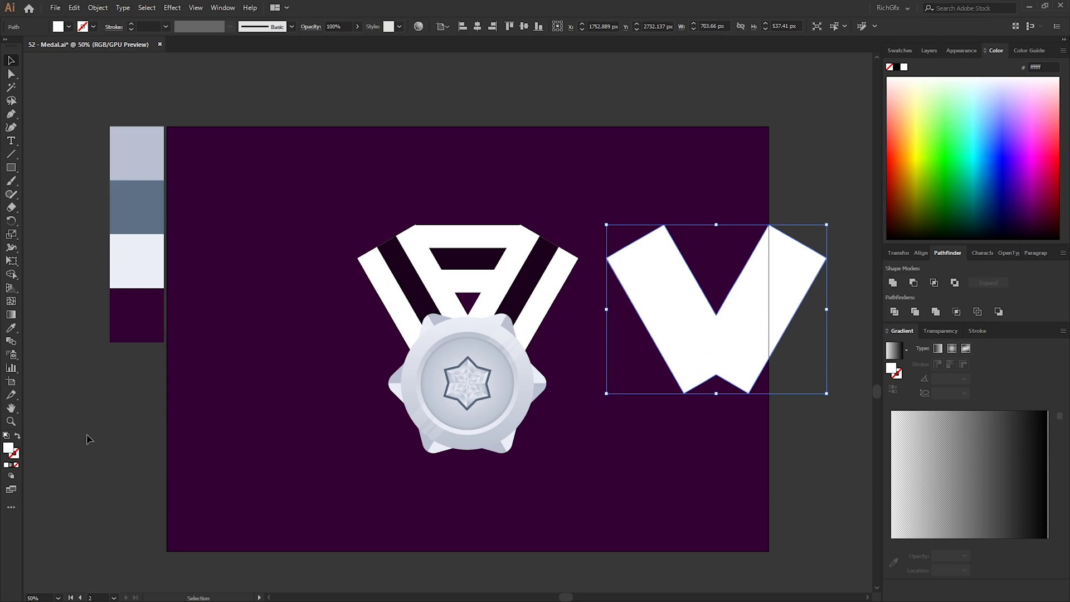
# Fill the V shape with a transparent-to-black gradient, set the transparent stop's location to 50%, and place it over the angled ribbons as shading
pyautogui.click(11, 466)
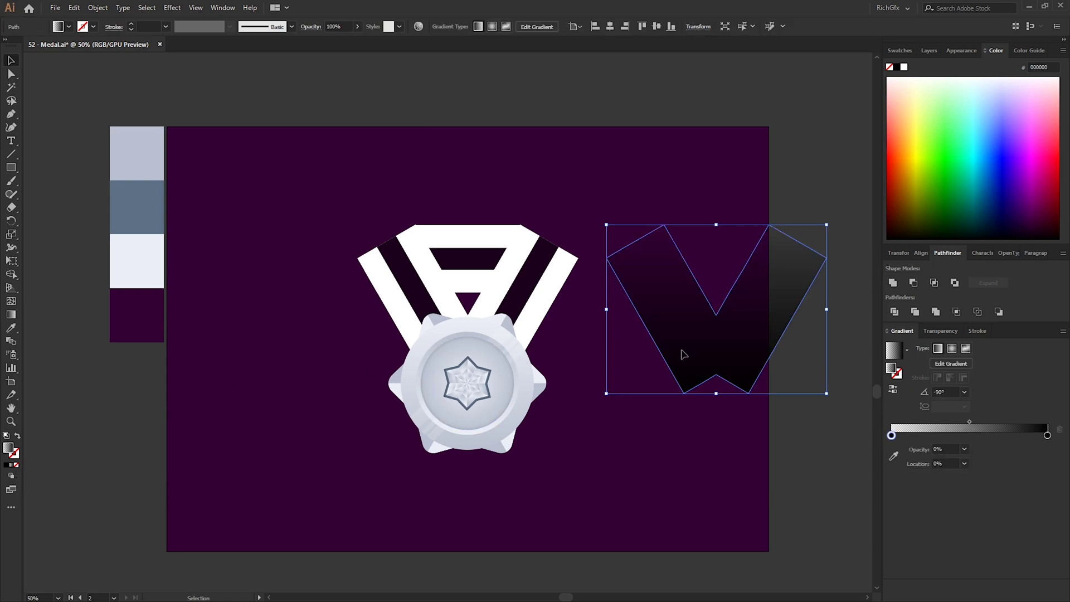
pyautogui.doubleClick(892, 436)
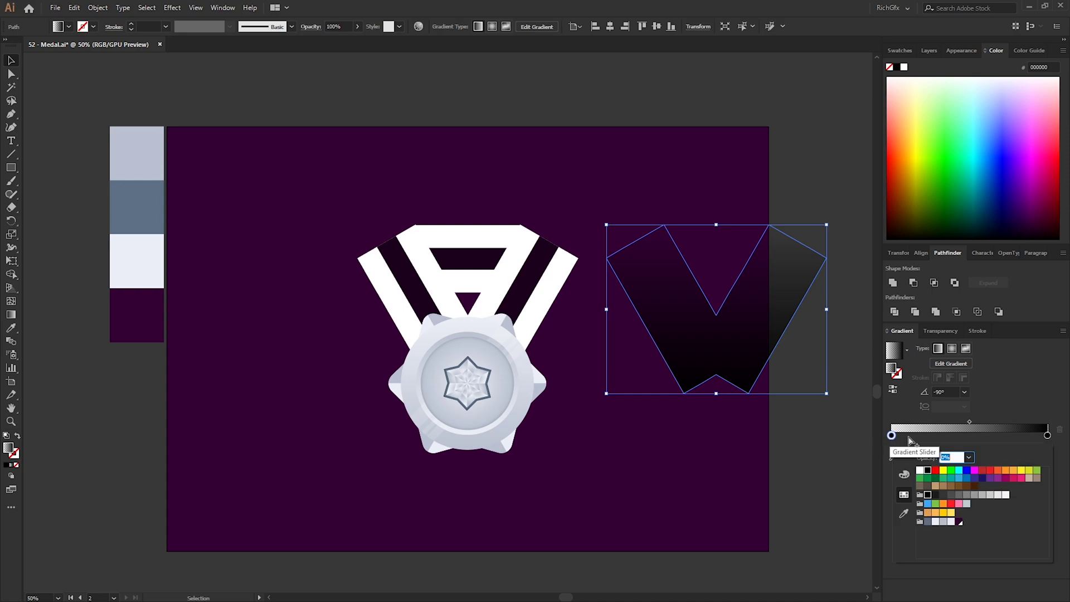
pyautogui.click(1049, 437)
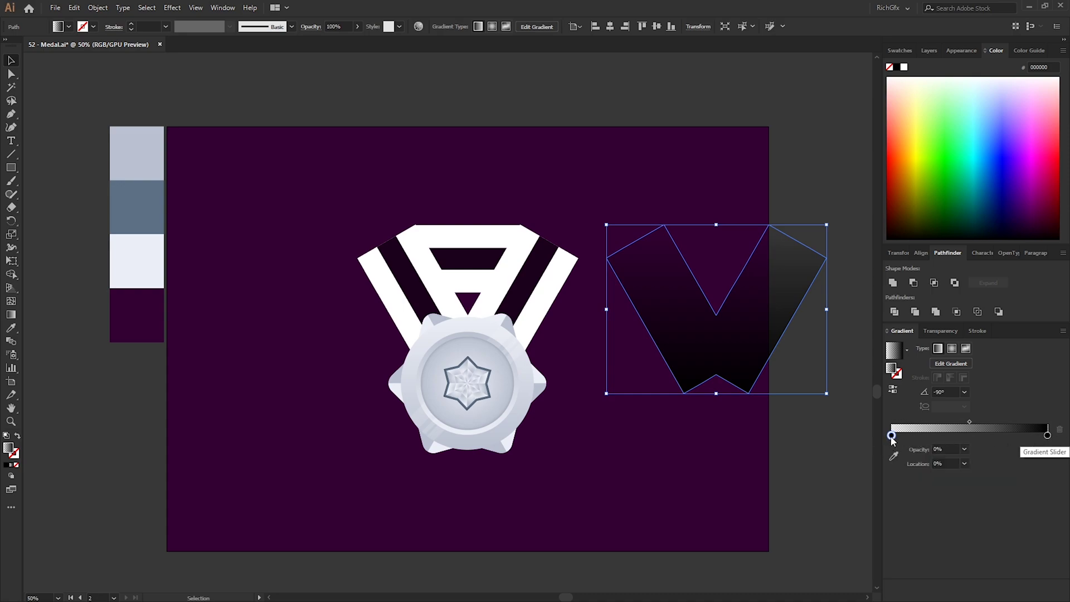
pyautogui.click(946, 391)
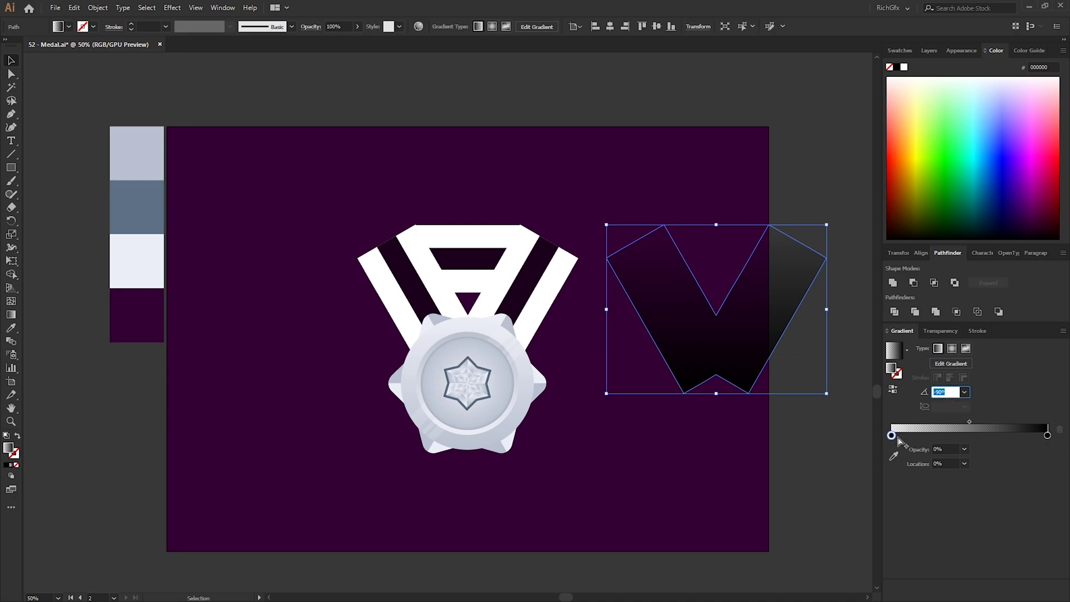
pyautogui.click(946, 450)
pyautogui.click(928, 464)
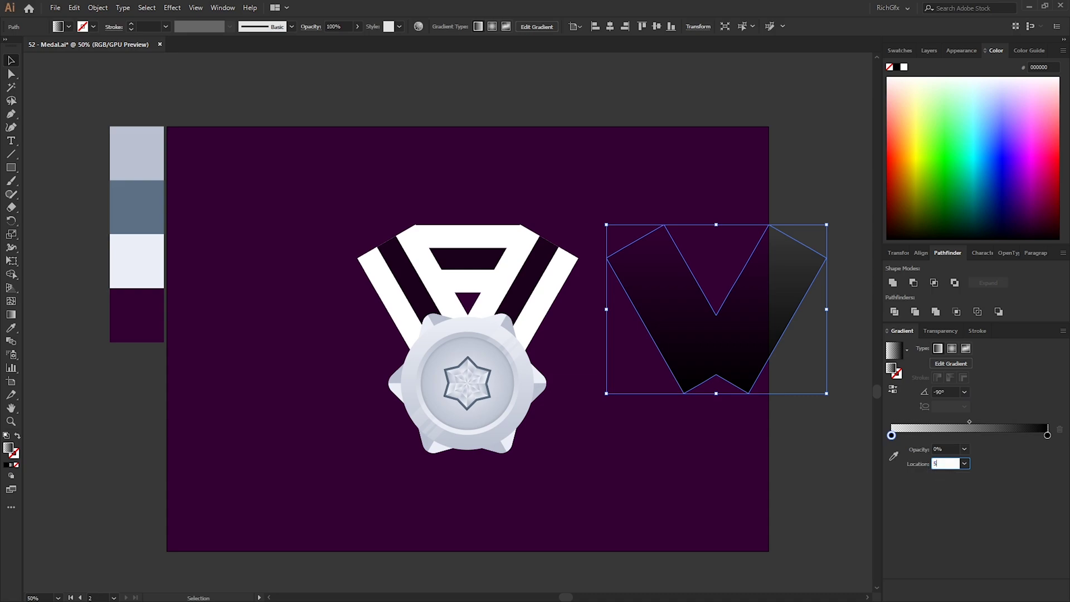
pyautogui.press('Return')
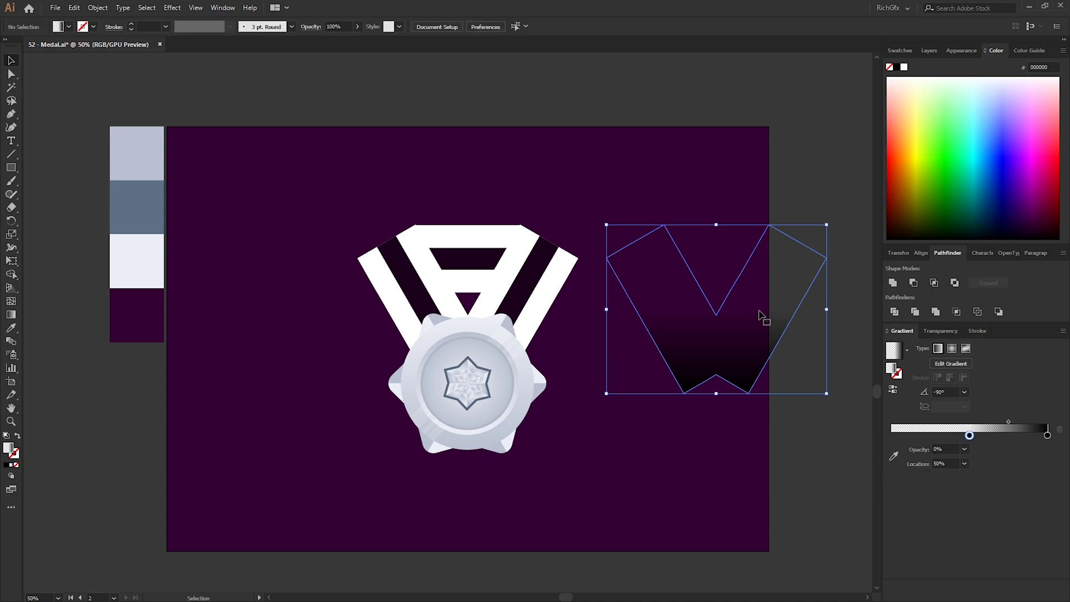
pyautogui.moveTo(779, 308); pyautogui.dragTo(528, 311)
pyautogui.hotkey('ctrl', 'shift', 'a')
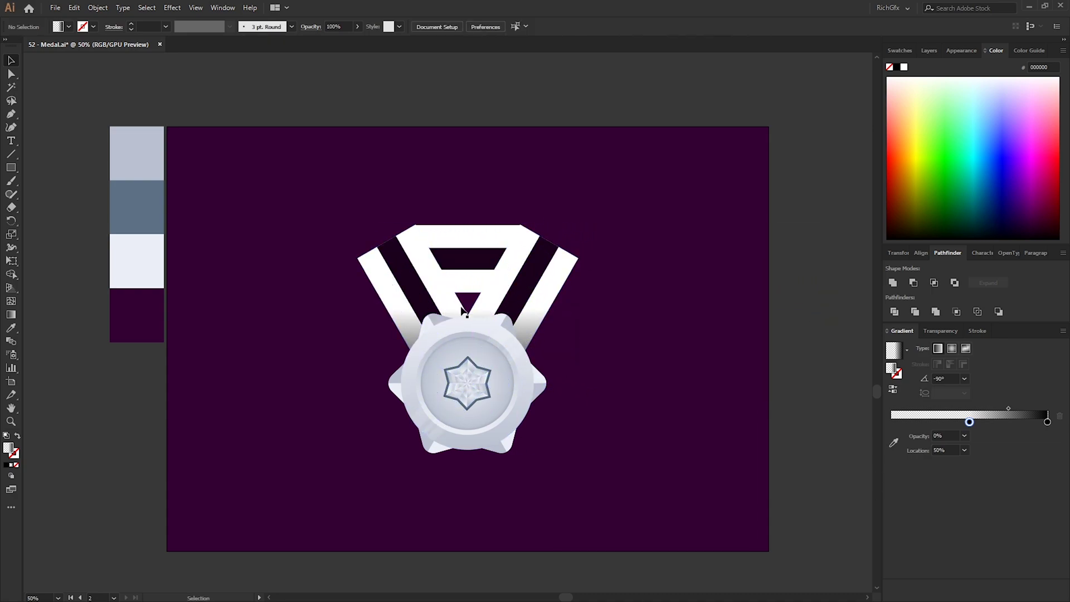